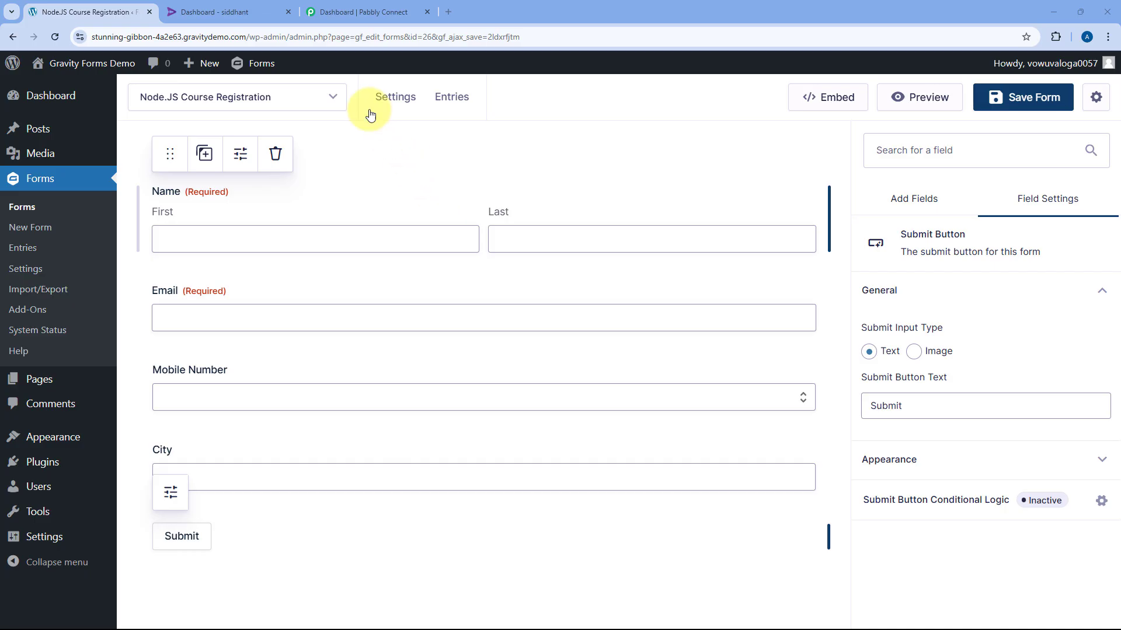
Look over the Rigi dashboard and the Gravity Forms form, then bring up Pabbly Connect's dashboard
left_click(239, 13)
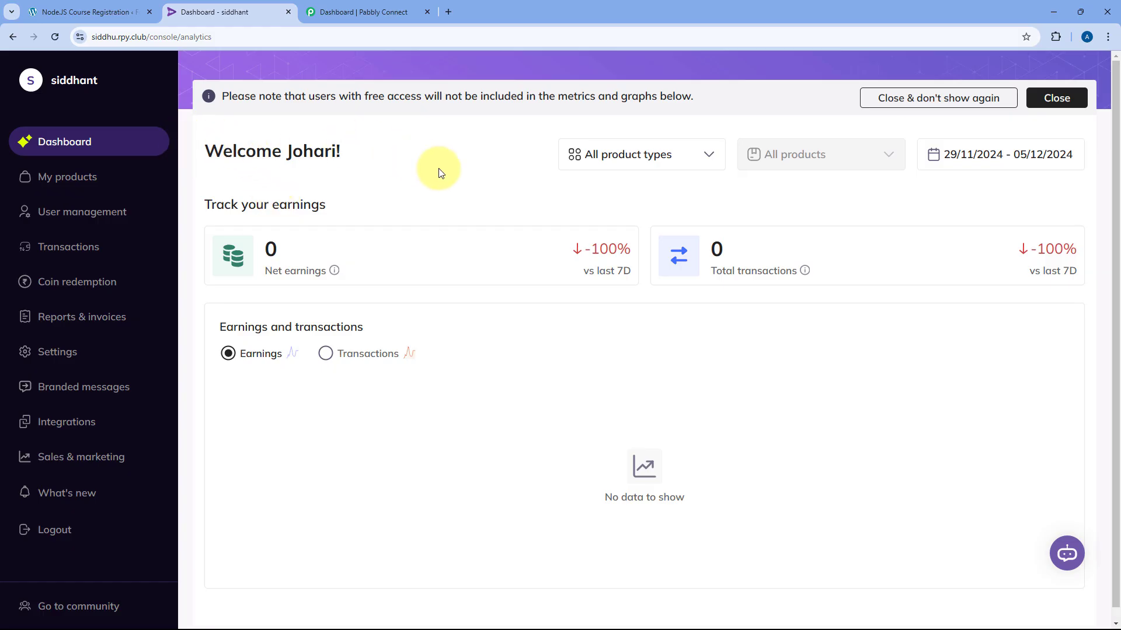
left_click(65, 12)
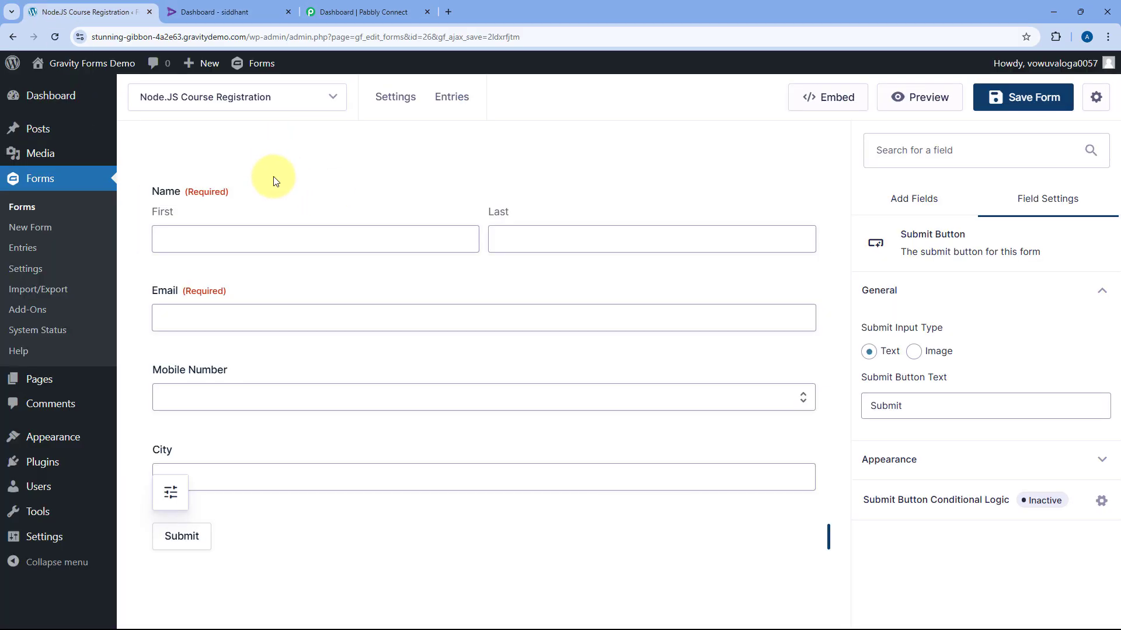
left_click(230, 12)
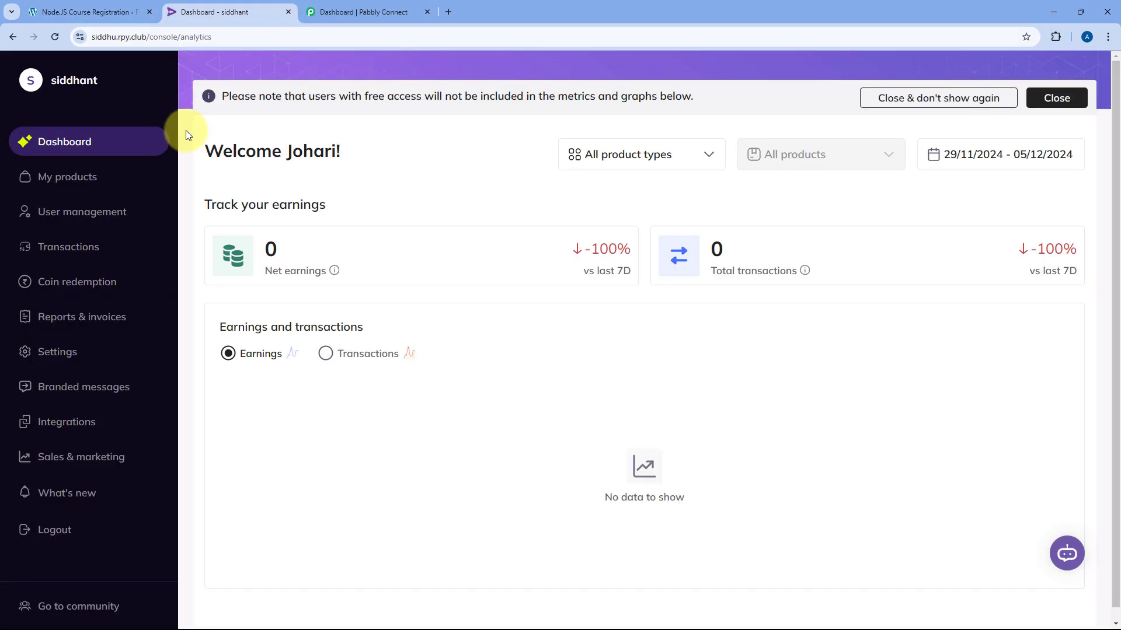
left_click(347, 14)
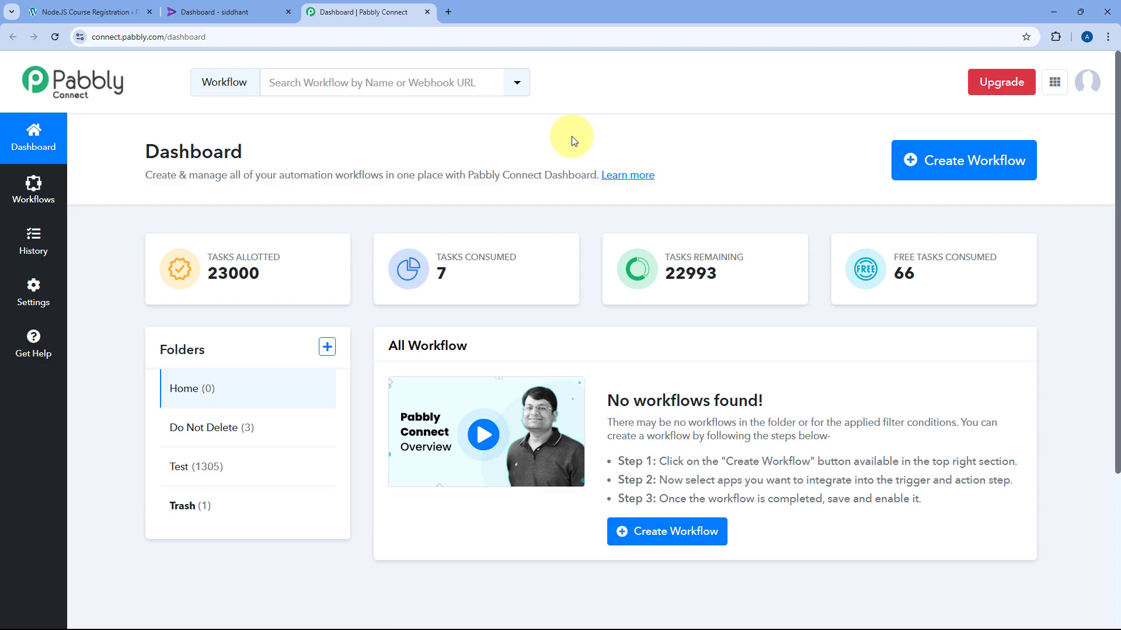
Create the 'Gravity Forms to Rigi' workflow, keeping Home as its folder
left_click(1000, 160)
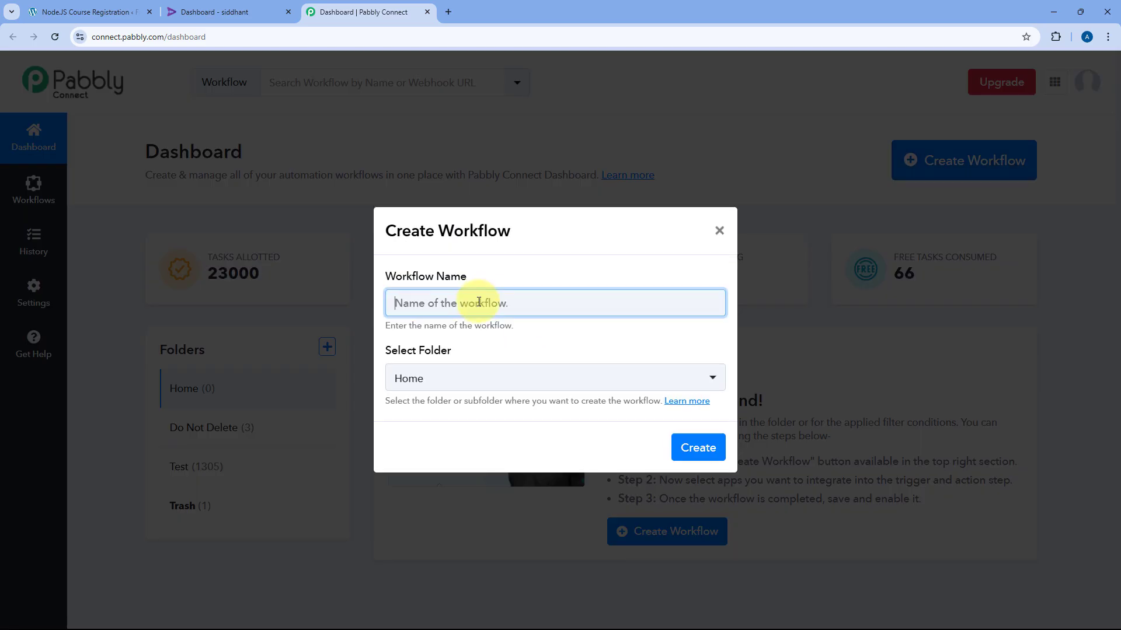
type("Gravity Forms")
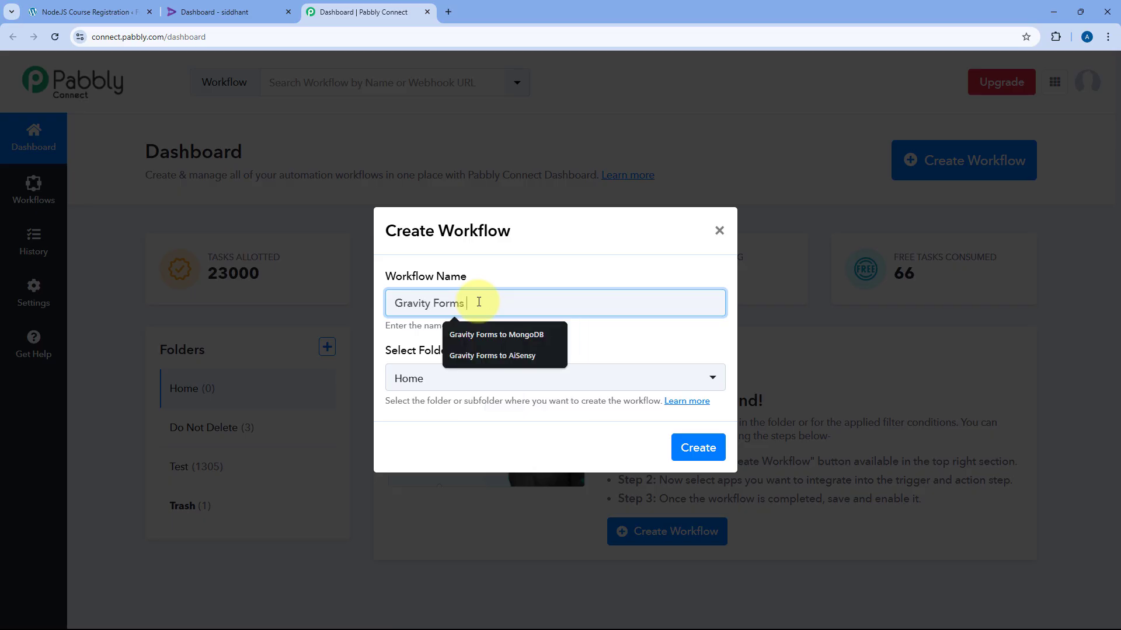
type(" to Rigi")
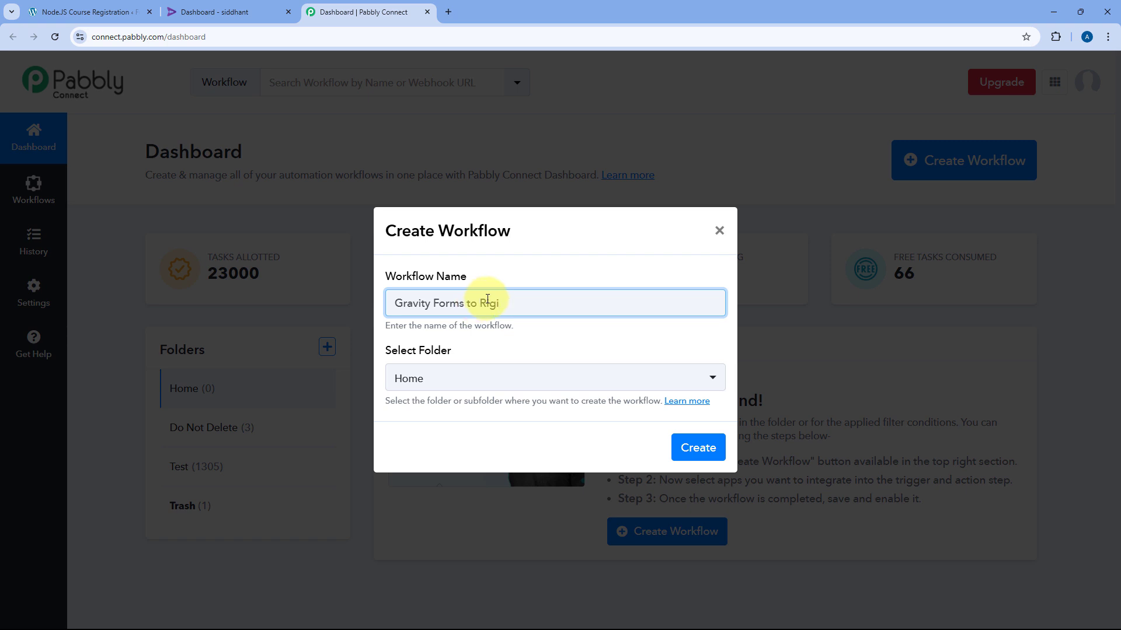
left_click(557, 381)
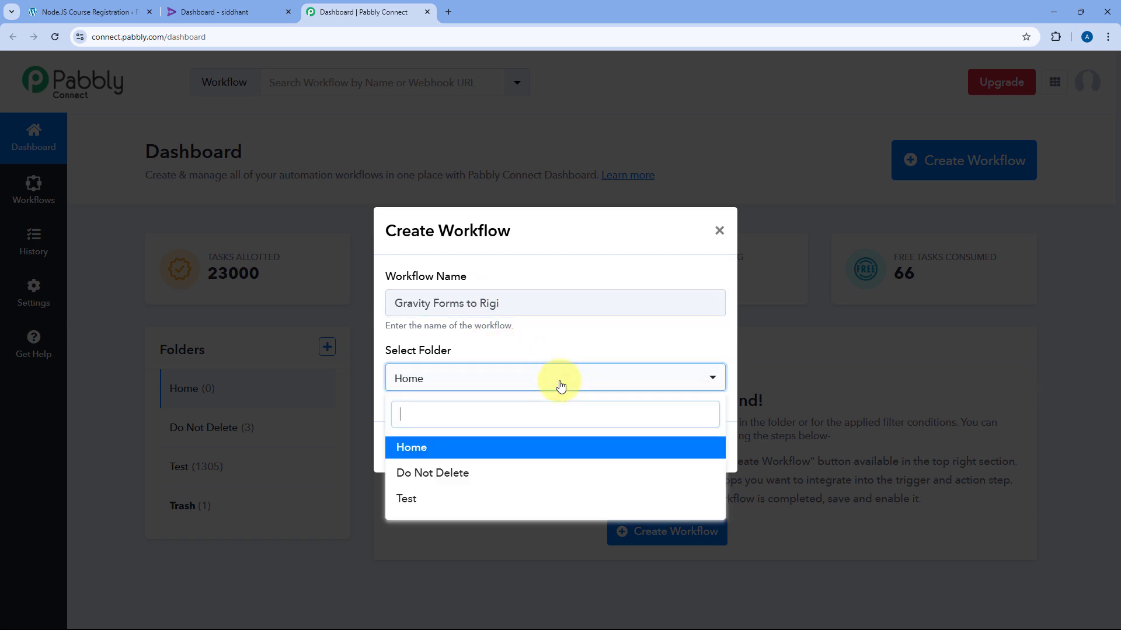
left_click(526, 447)
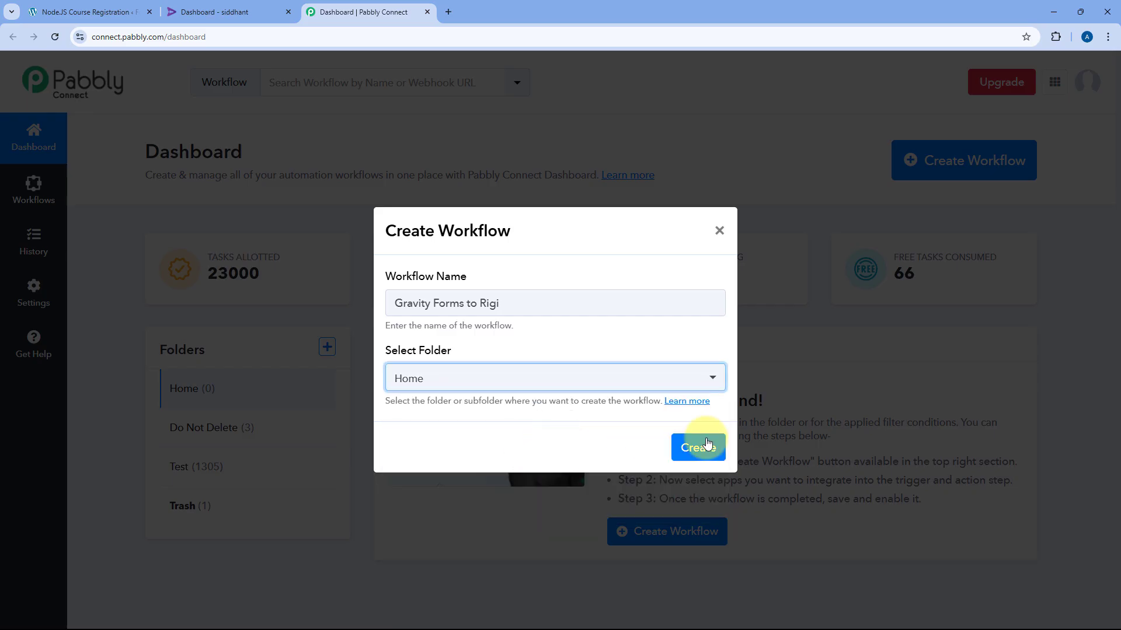
left_click(696, 447)
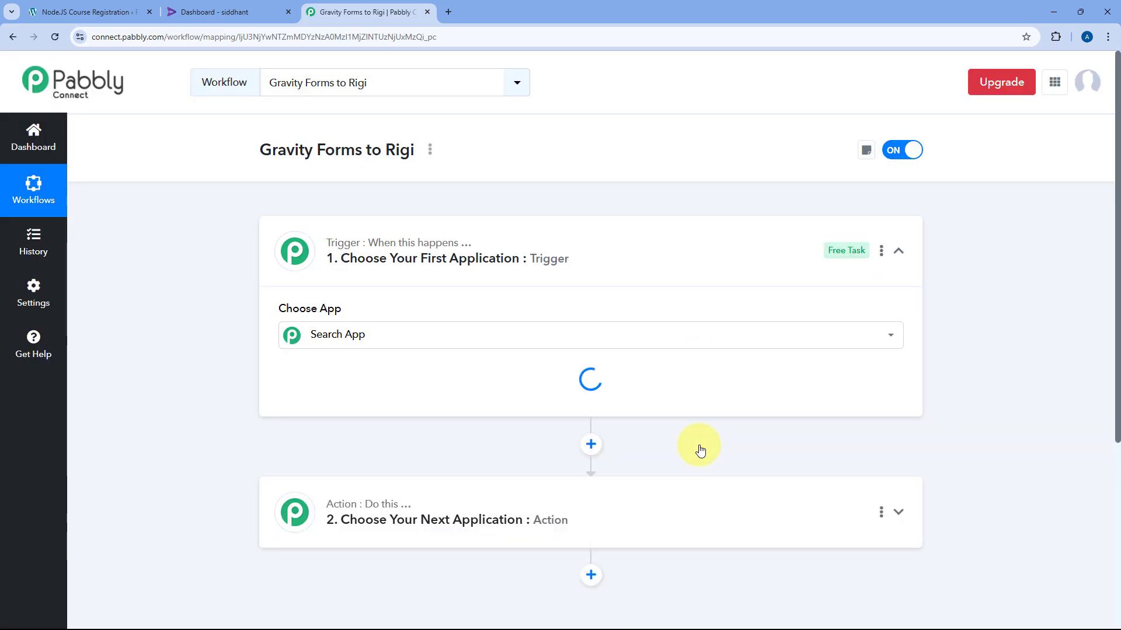
left_click(642, 248)
scroll(240, 275, "down", 1)
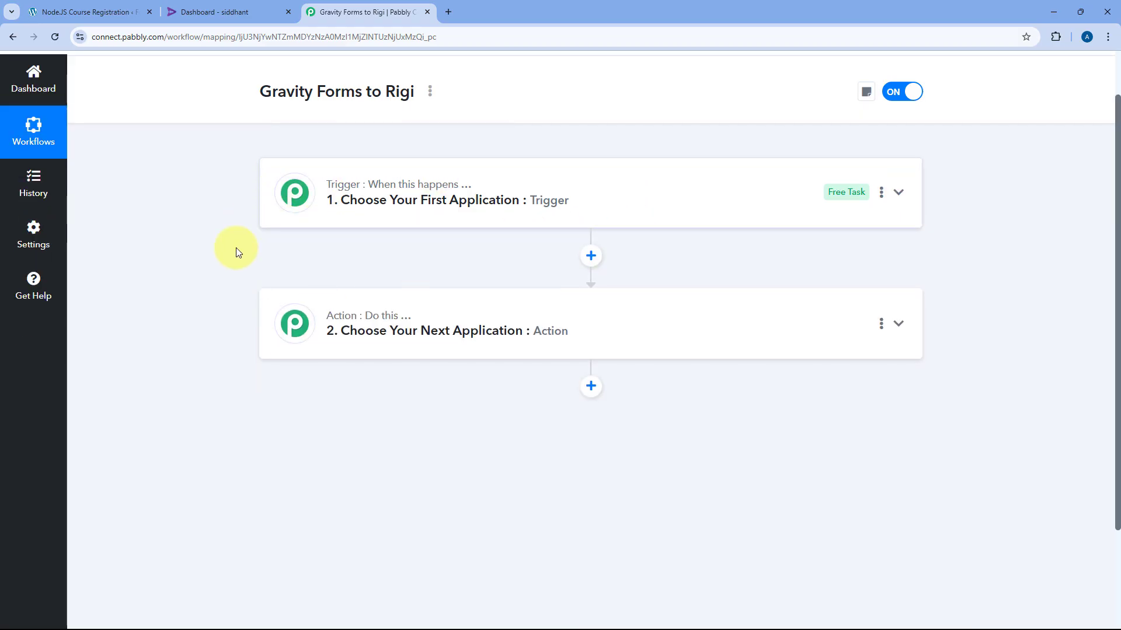
mouse_move(345, 325)
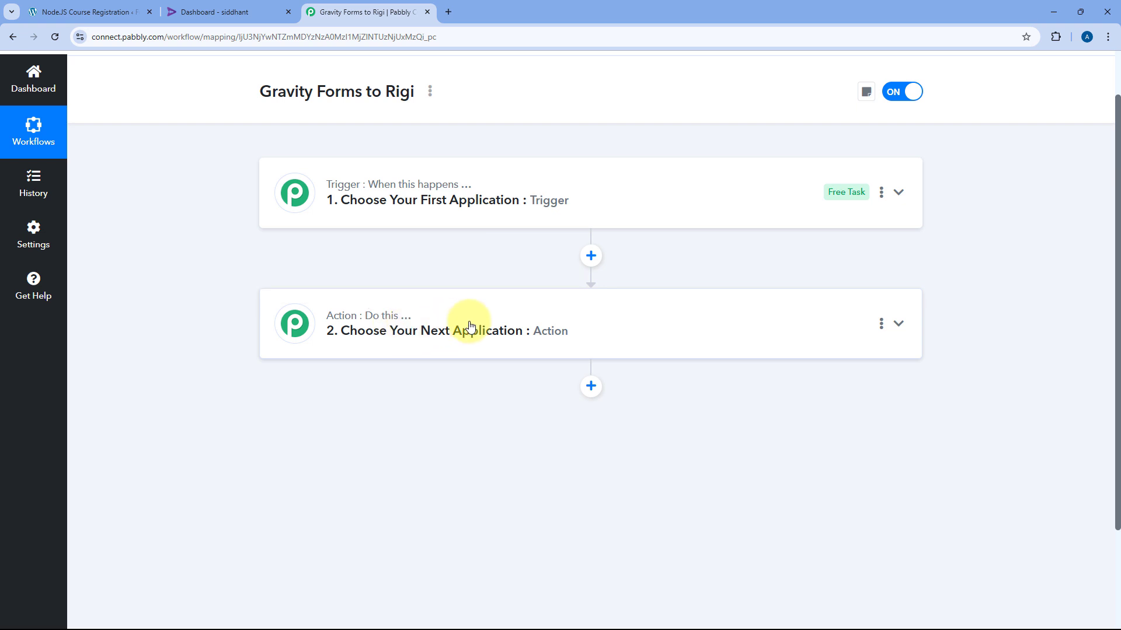
left_click(601, 187)
scroll(187, 208, "up", 1)
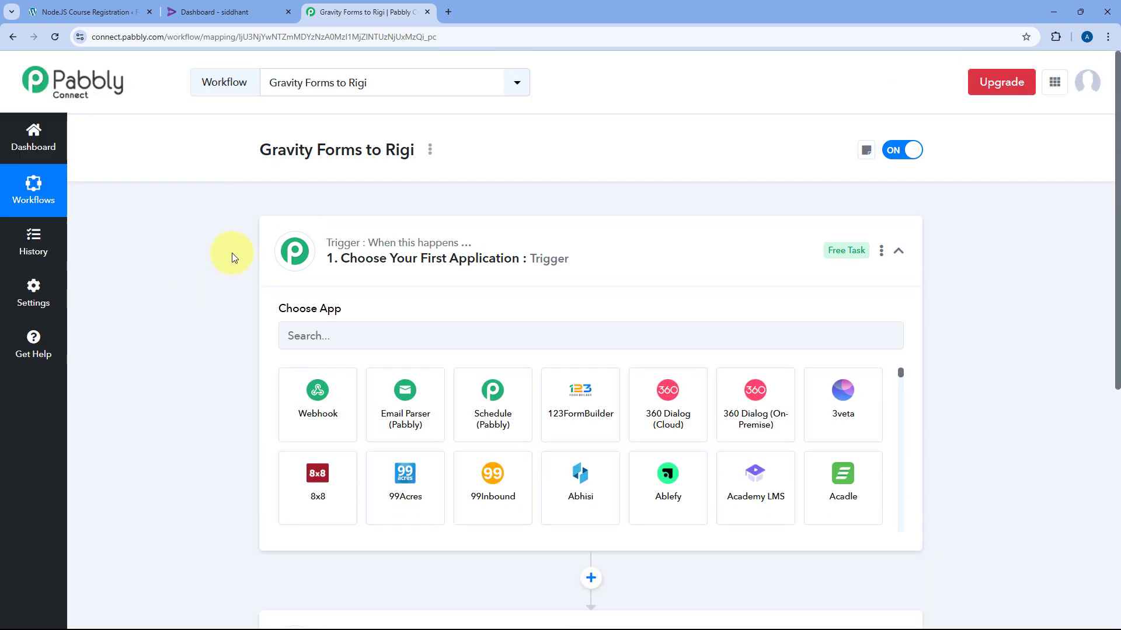
scroll(234, 256, "down", 3)
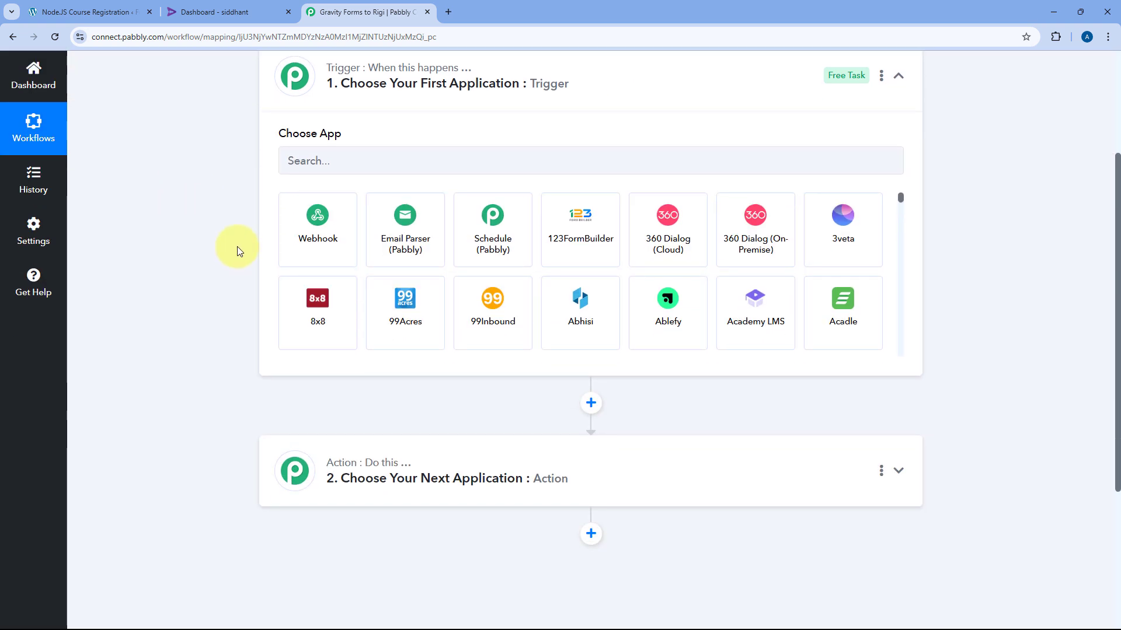
scroll(237, 246, "up", 1)
left_click(119, 6)
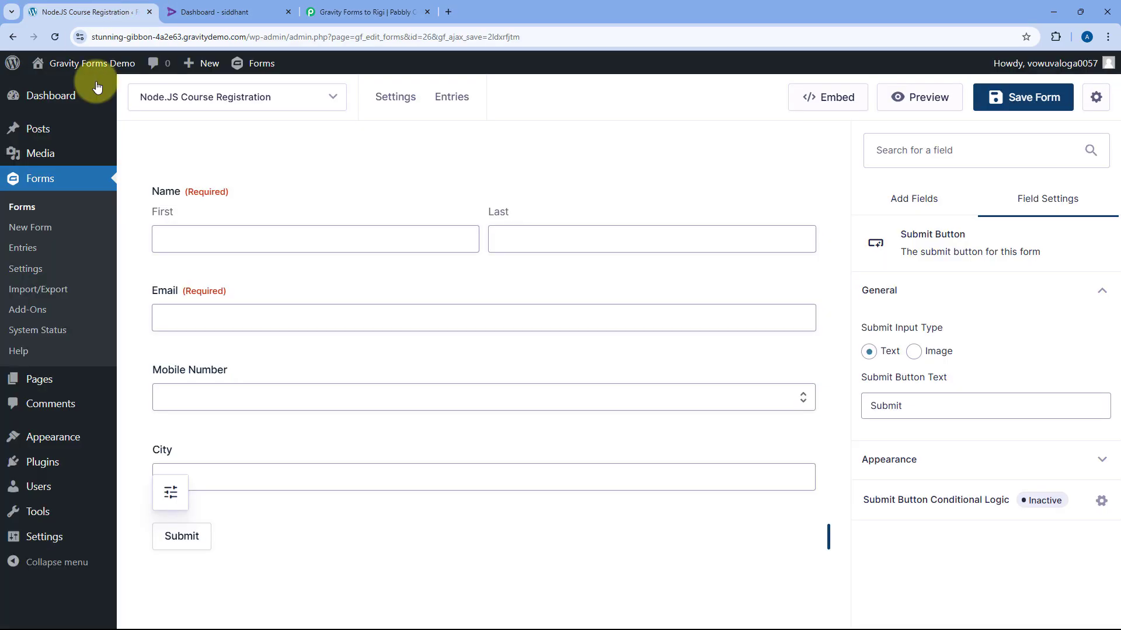
left_click(377, 7)
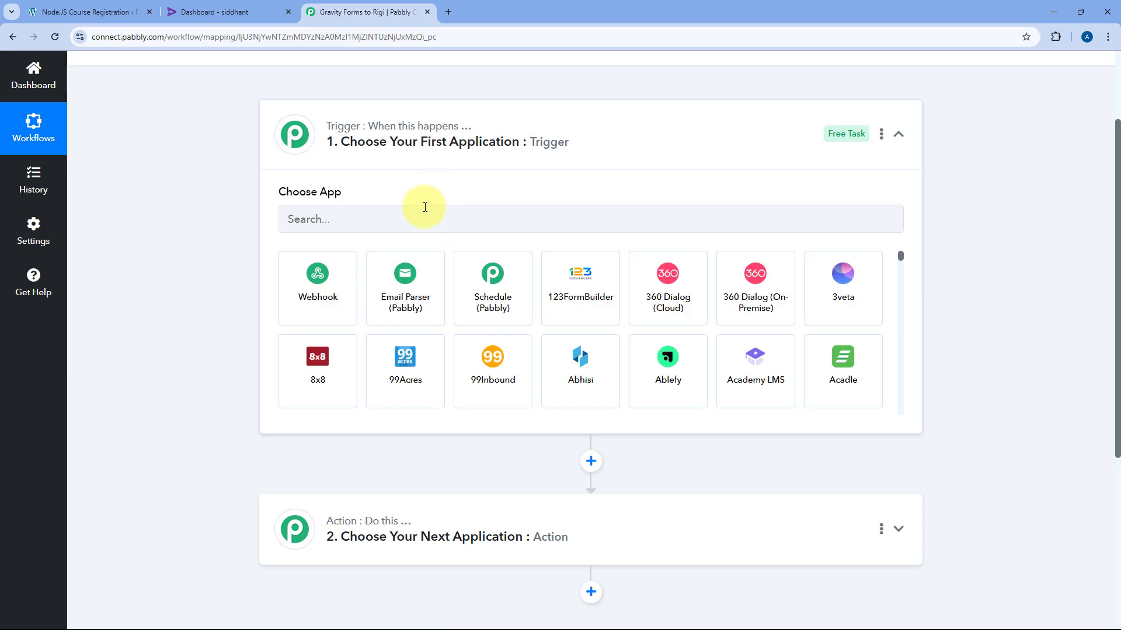
left_click(70, 12)
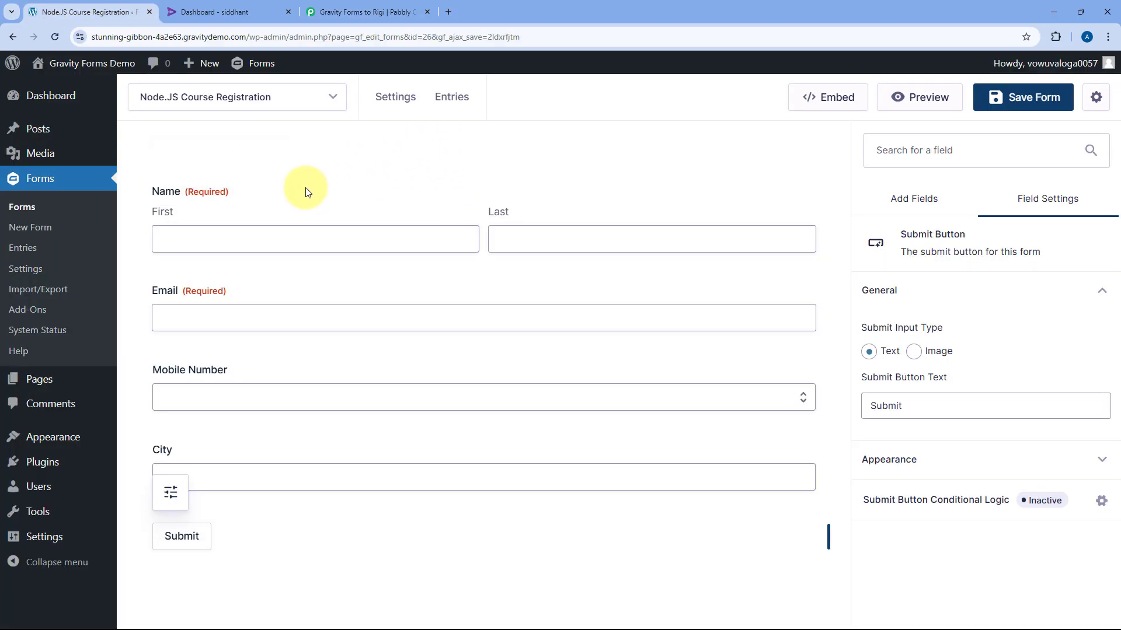
left_click(352, 10)
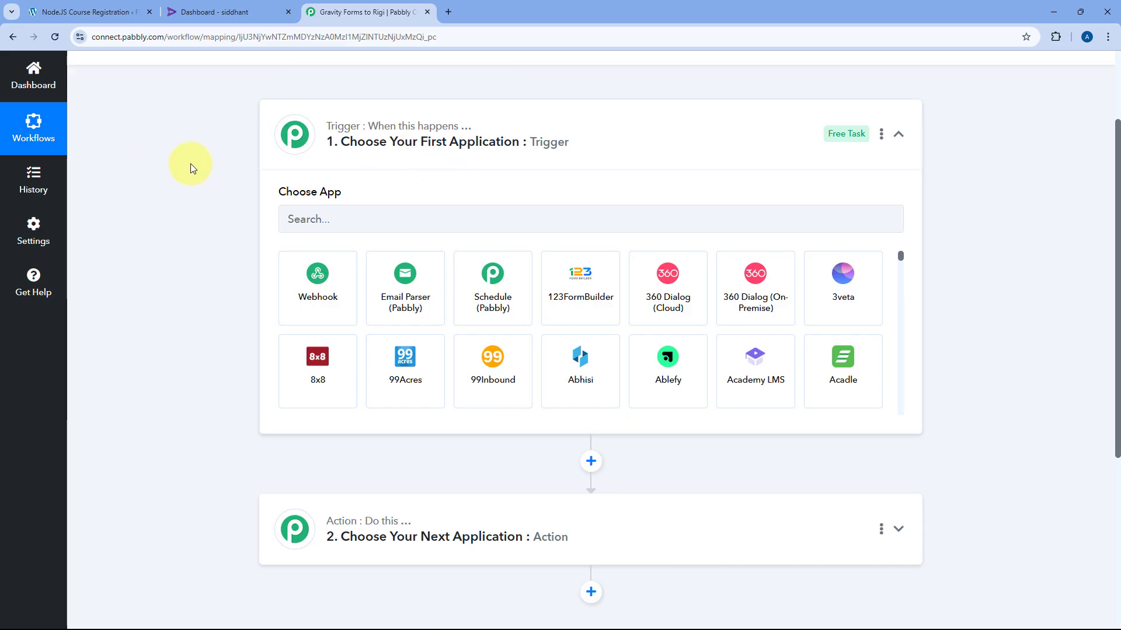
scroll(474, 193, "down", 2)
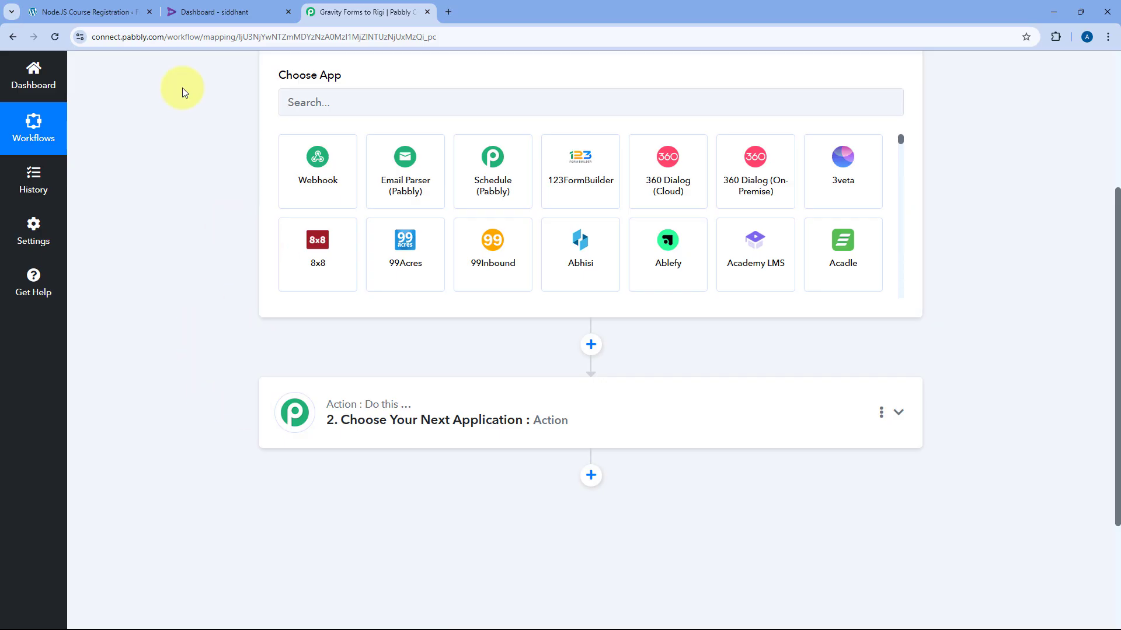
left_click(246, 5)
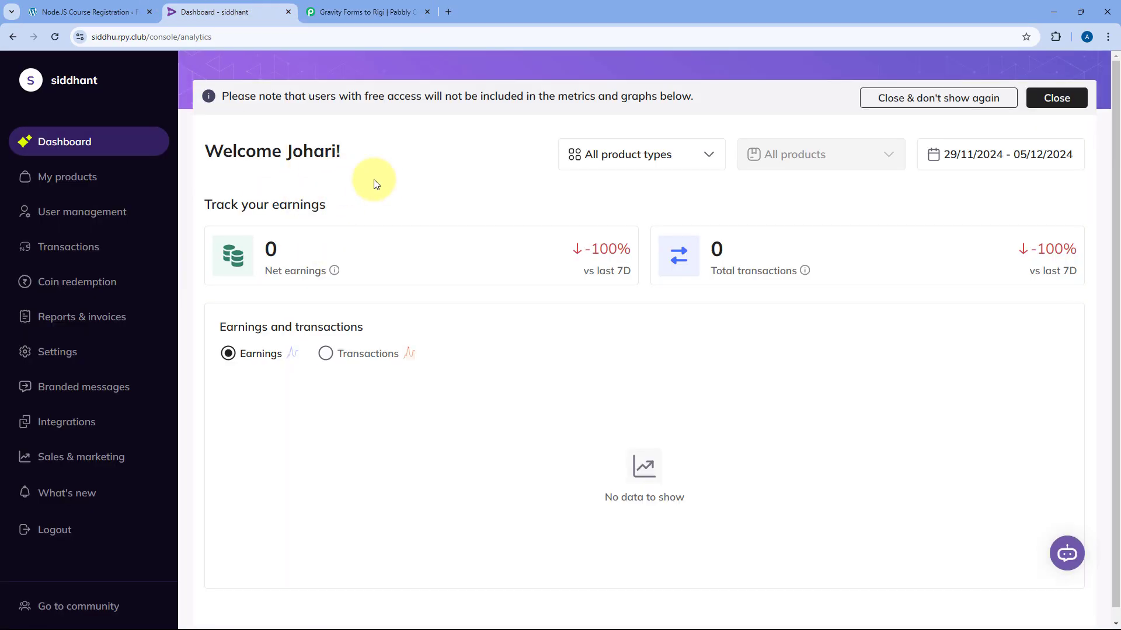
left_click(392, 5)
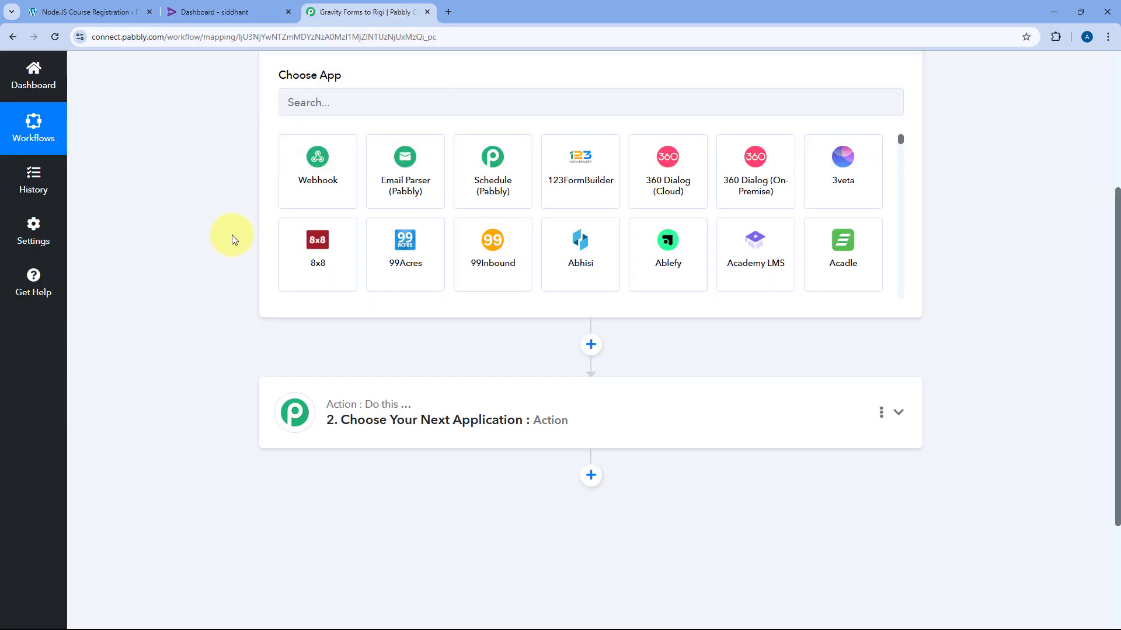
scroll(233, 239, "up", 2)
Set the workflow trigger to Gravity Forms with the New Response event
left_click(295, 213)
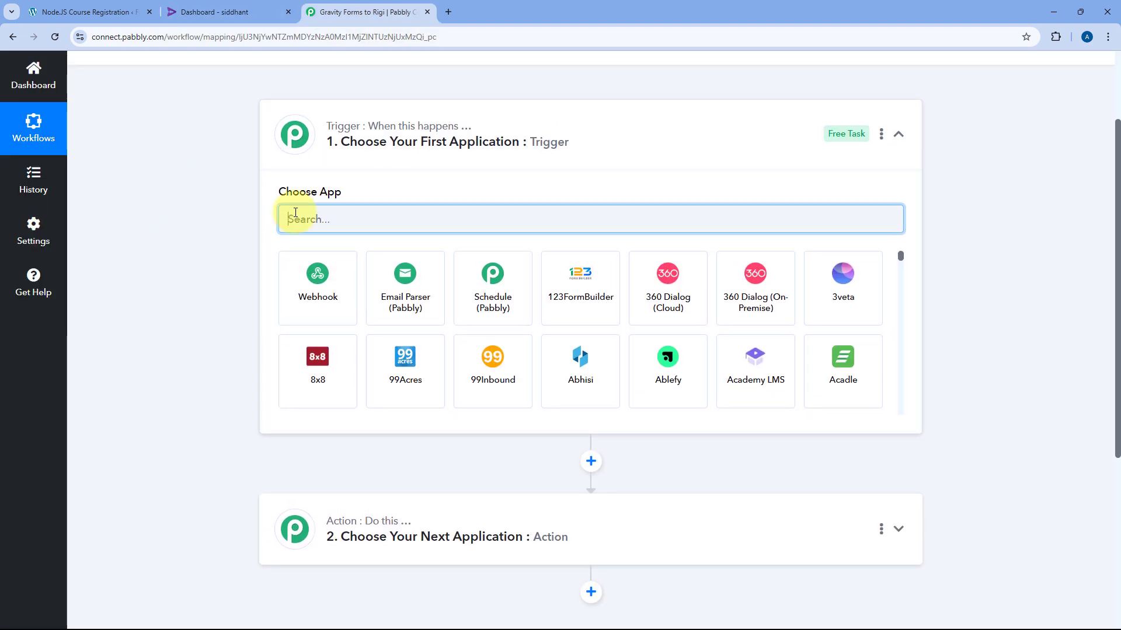
type("Grav")
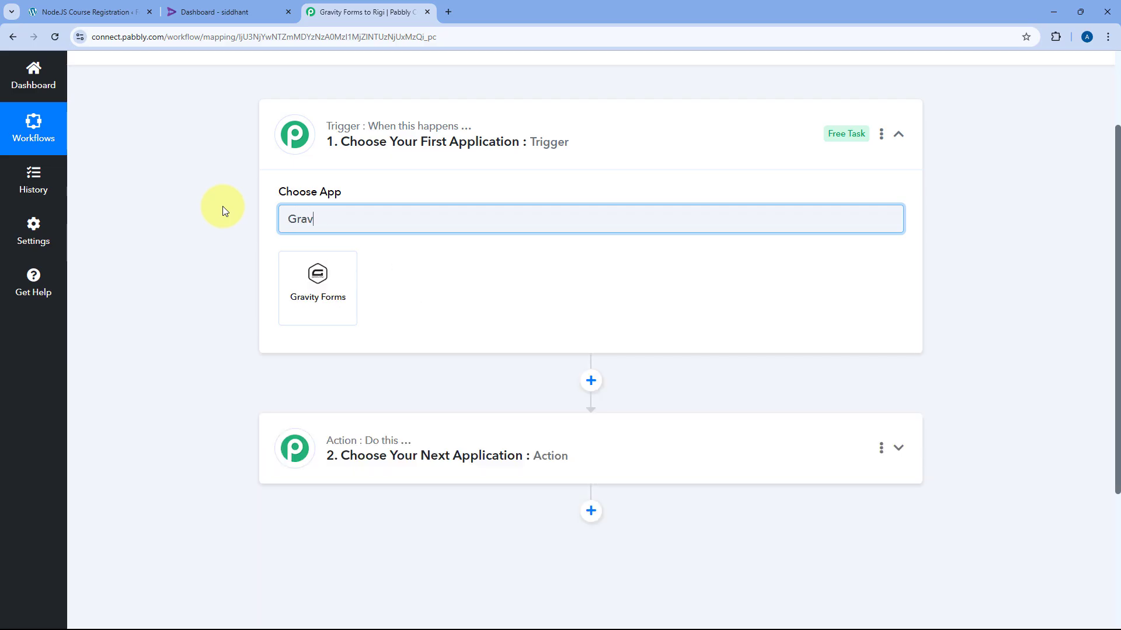
left_click(318, 271)
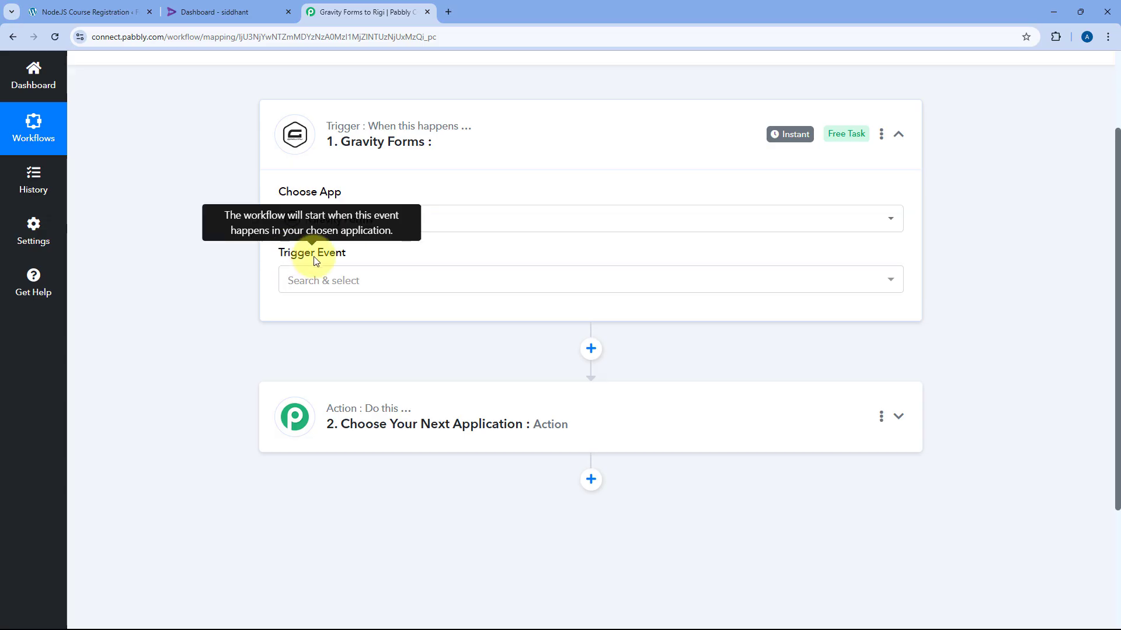
left_click(408, 282)
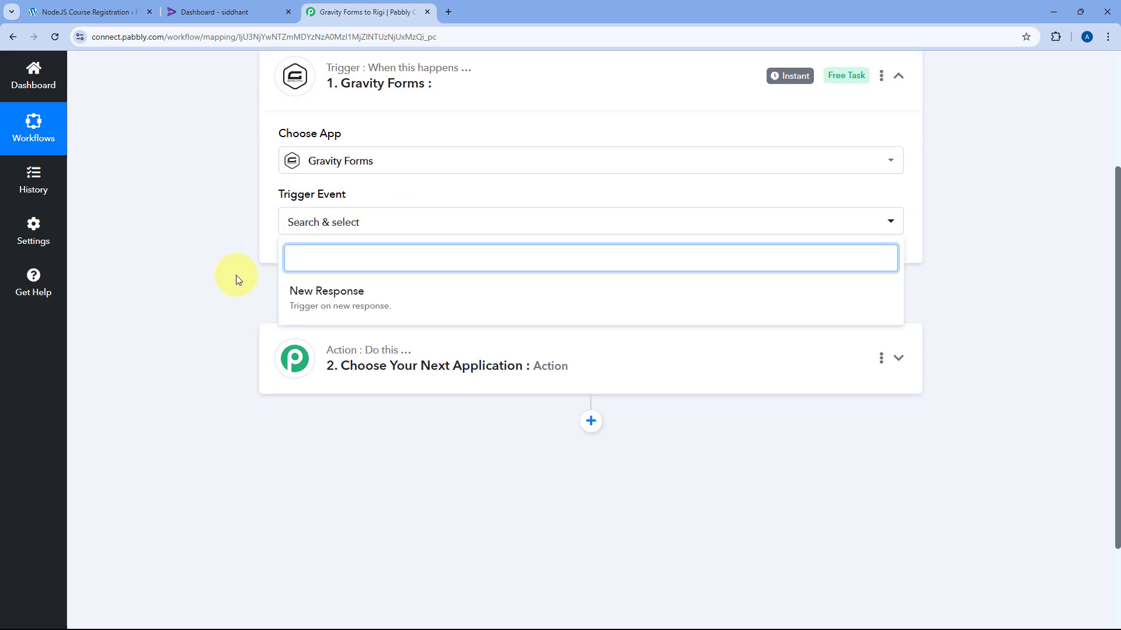
left_click(359, 313)
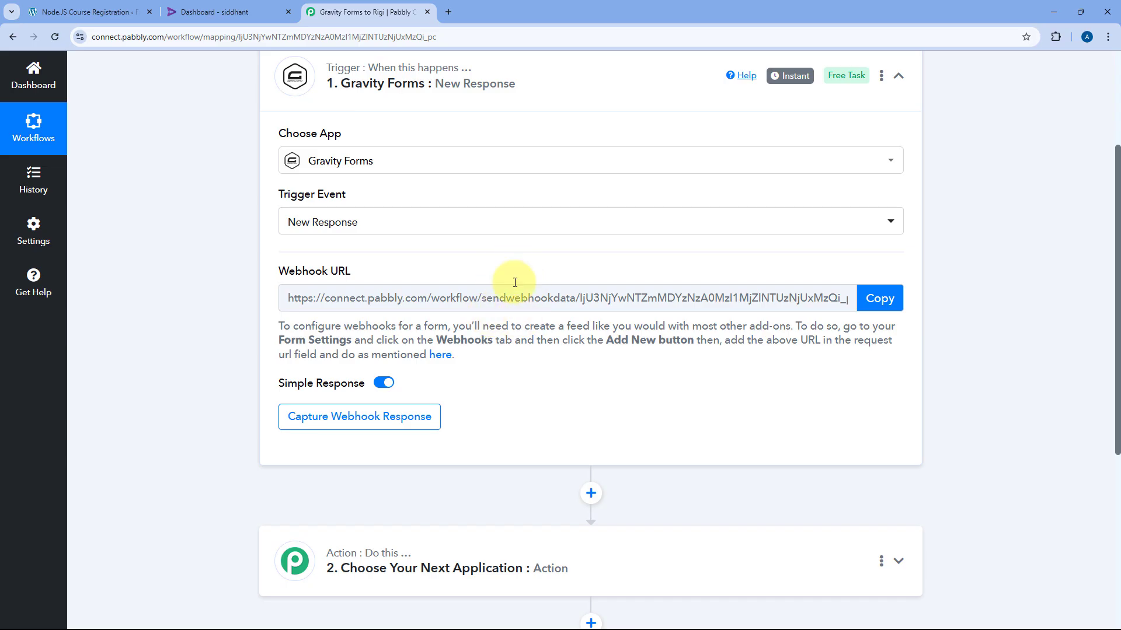
Copy the trigger's webhook URL and read through its setup instructions
left_click(129, 6)
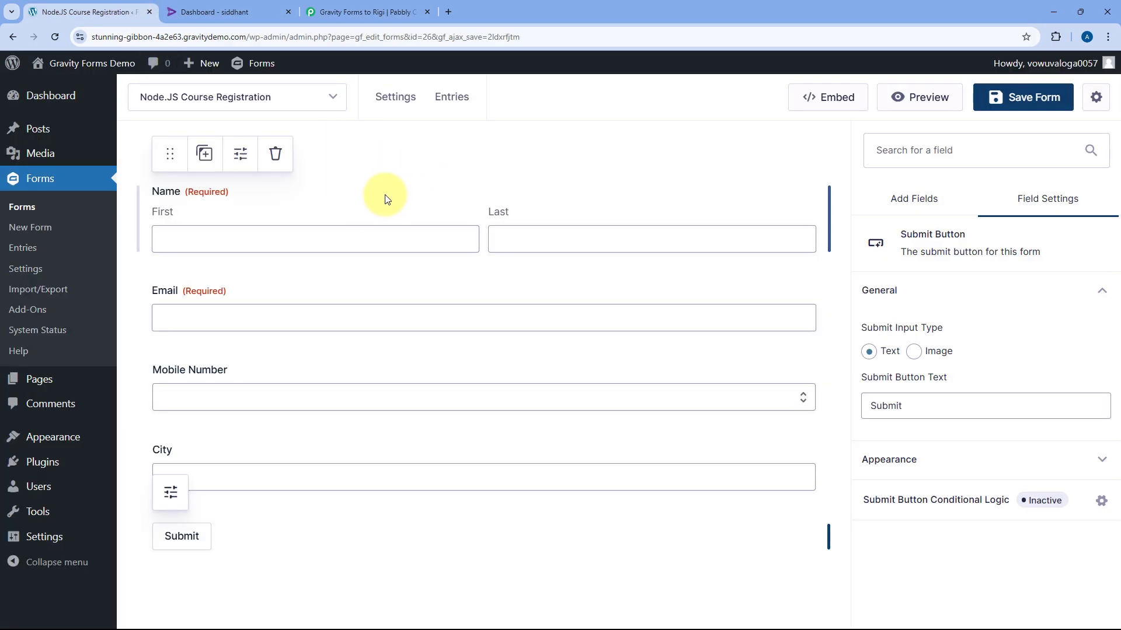
left_click(370, 12)
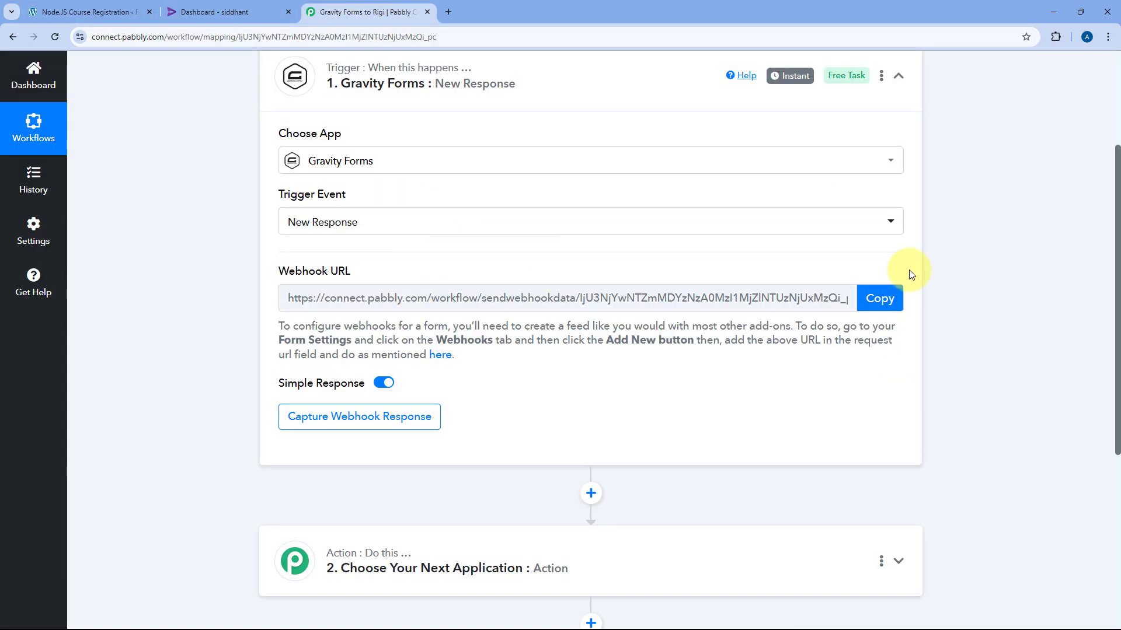
left_click(893, 298)
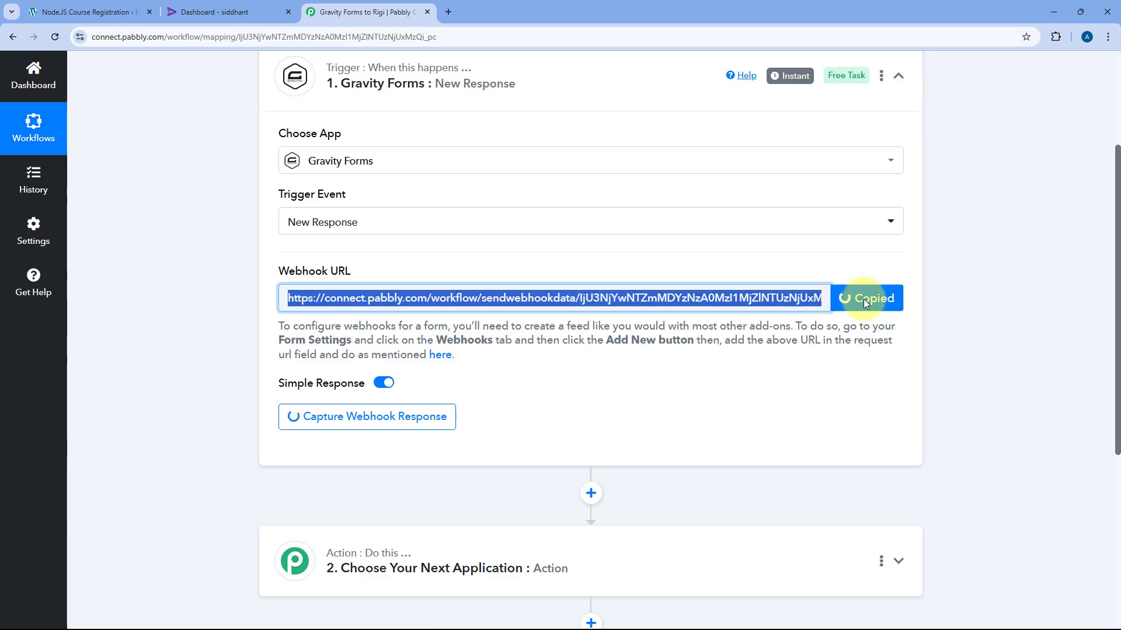
left_click_drag(275, 324, 481, 362)
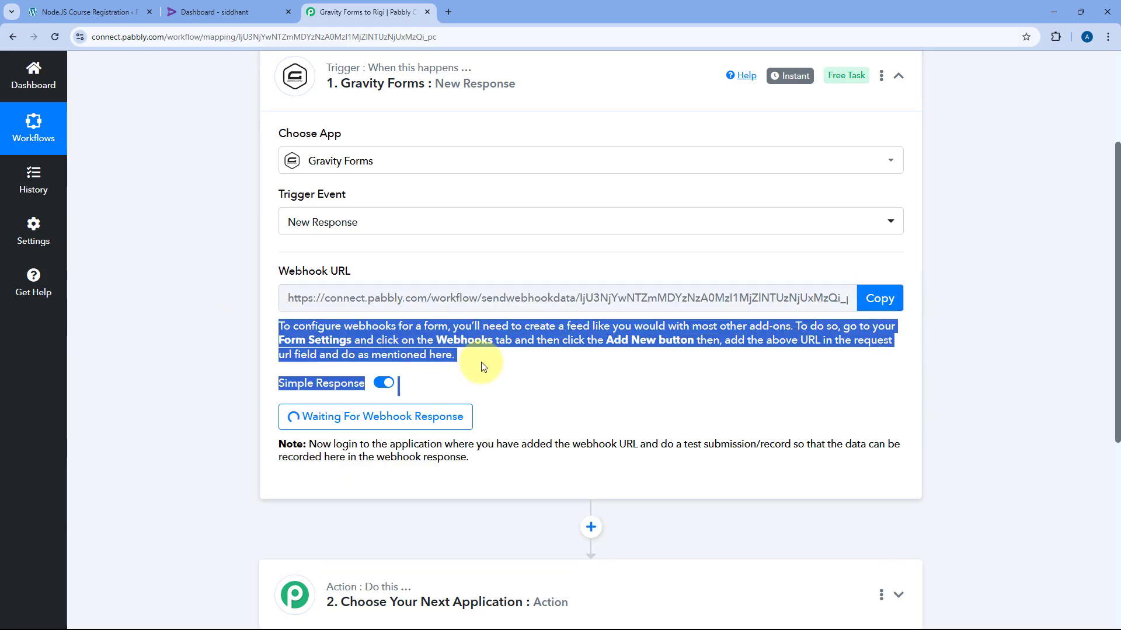
left_click(484, 359)
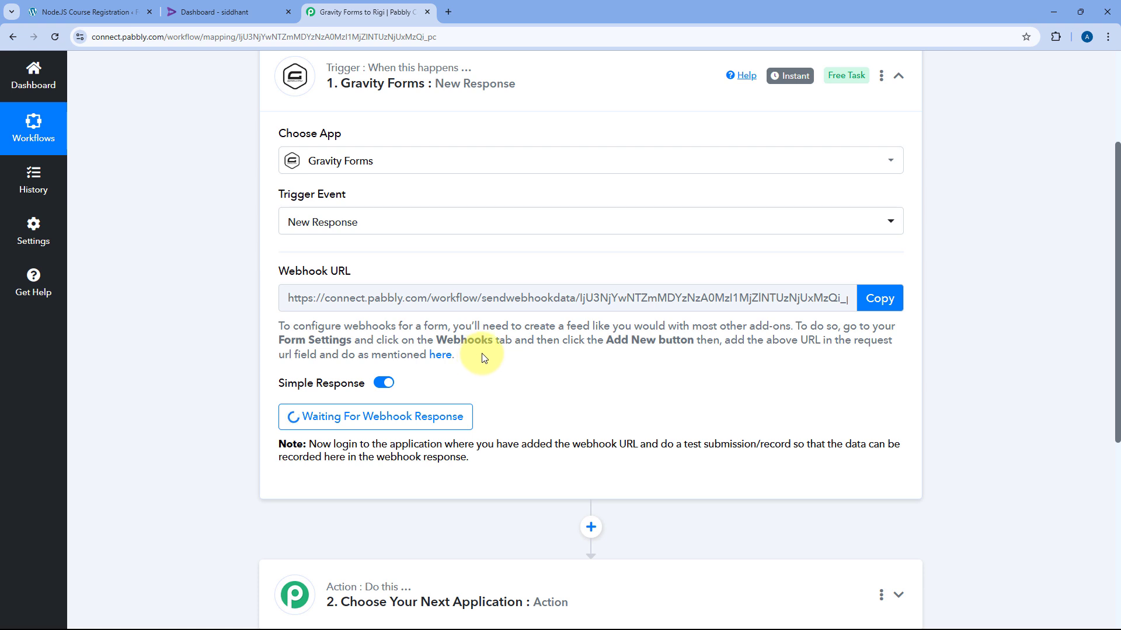
left_click(117, 6)
Open the form's Webhooks settings and name the new feed Pabbly Connect
mouse_move(395, 108)
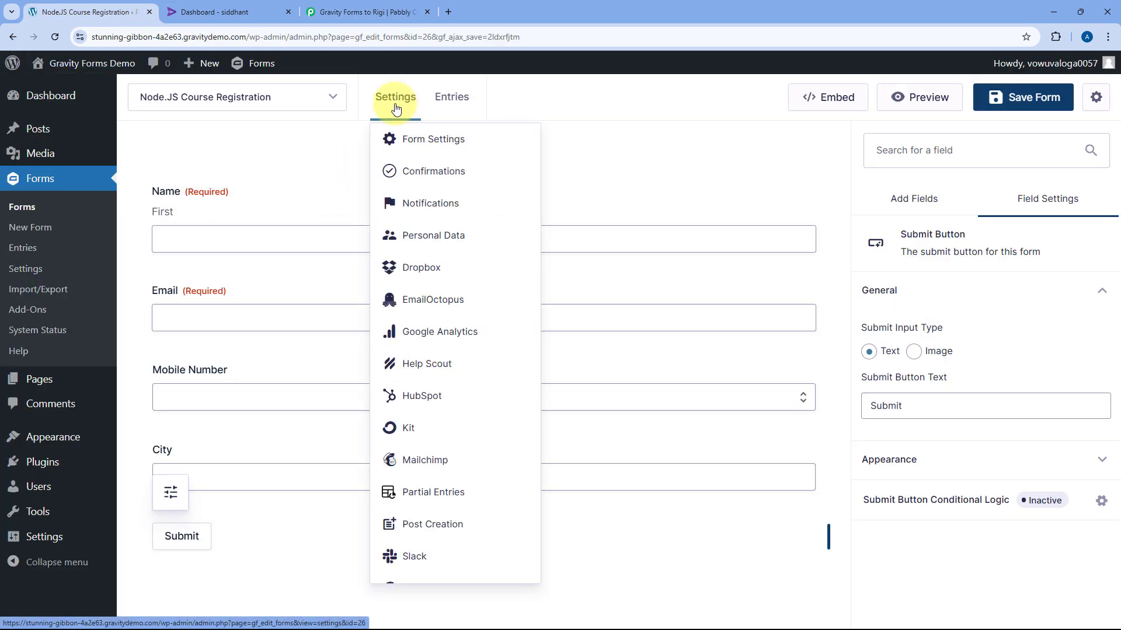
scroll(450, 321, "down", 3)
left_click(442, 536)
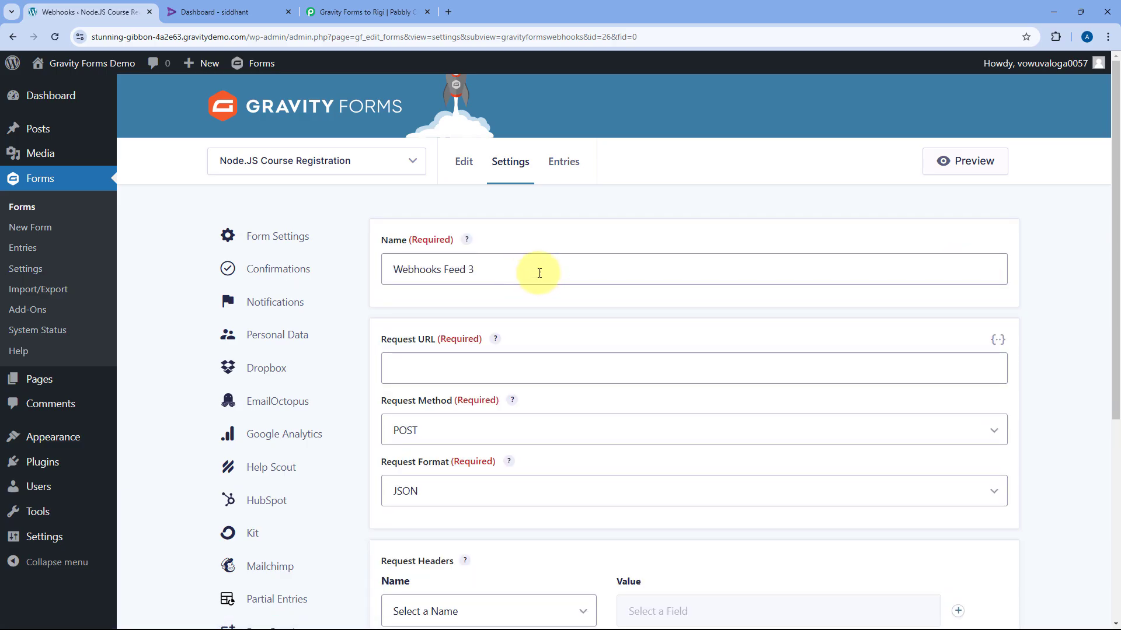
left_click_drag(539, 272, 345, 270)
type("Pa")
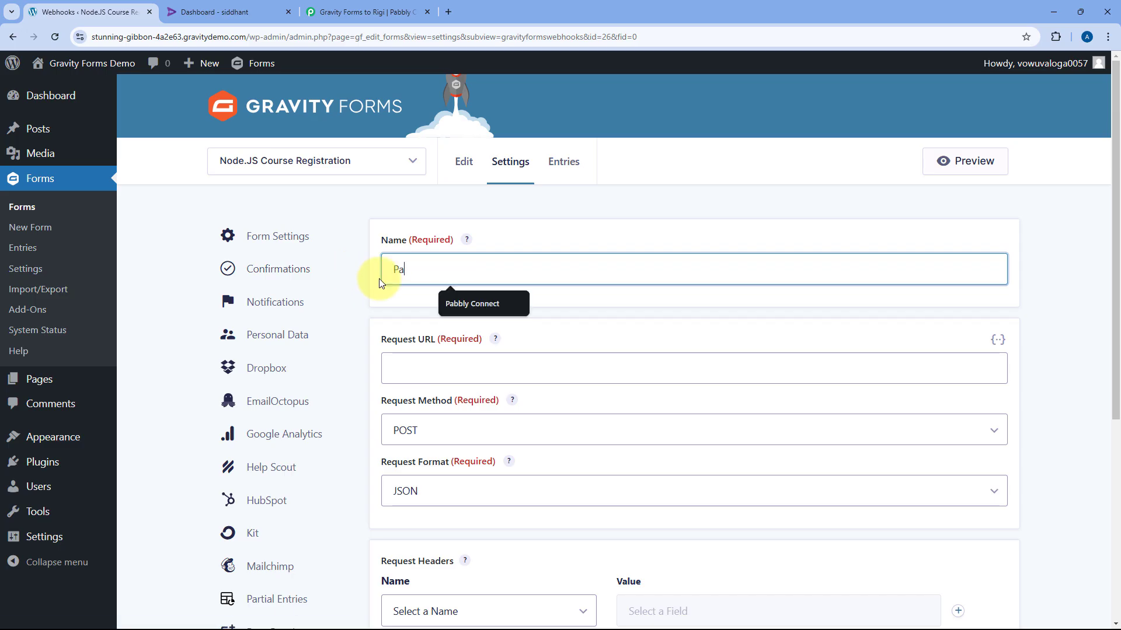
key("Down")
key("Return")
Paste the Pabbly webhook URL into Request URL and save the feed
scroll(390, 306, "down", 1)
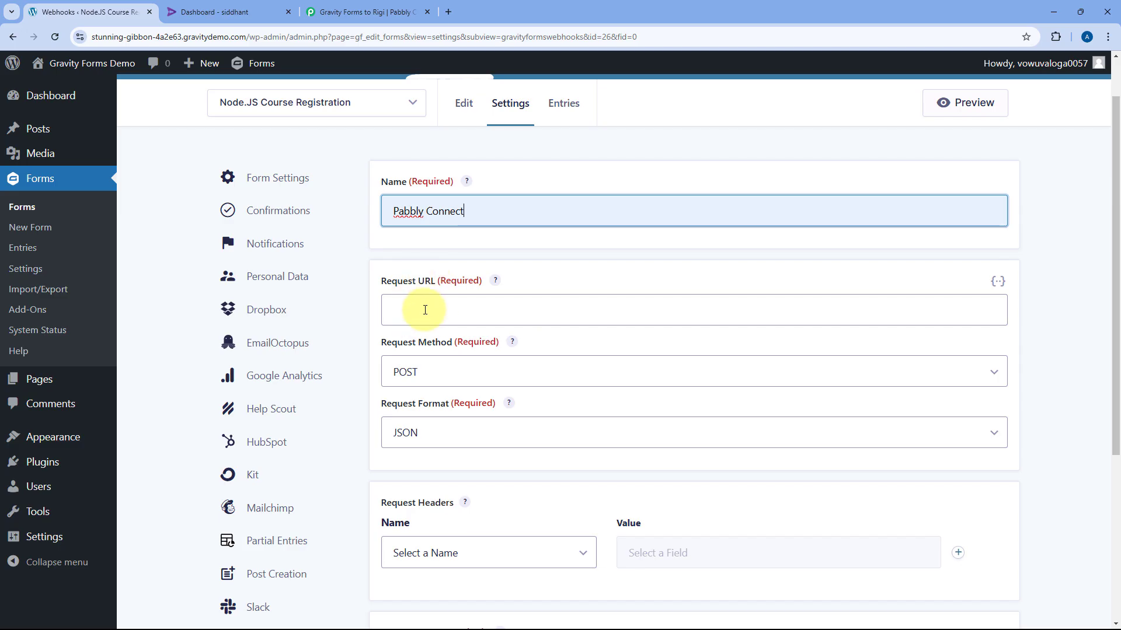
left_click(415, 310)
left_click(367, 12)
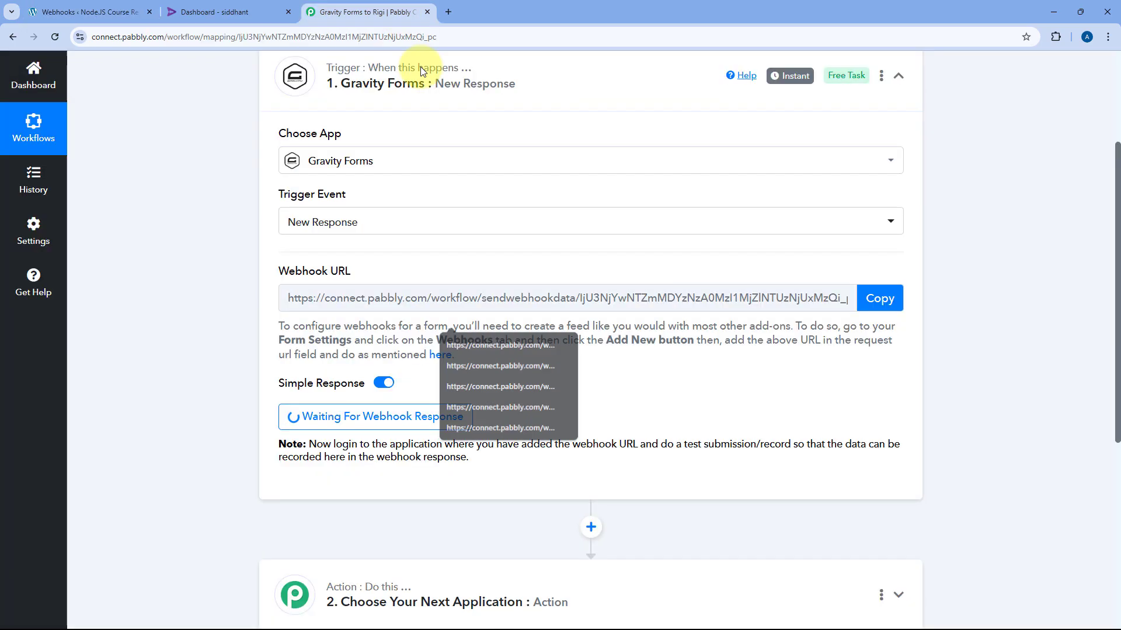
left_click(896, 292)
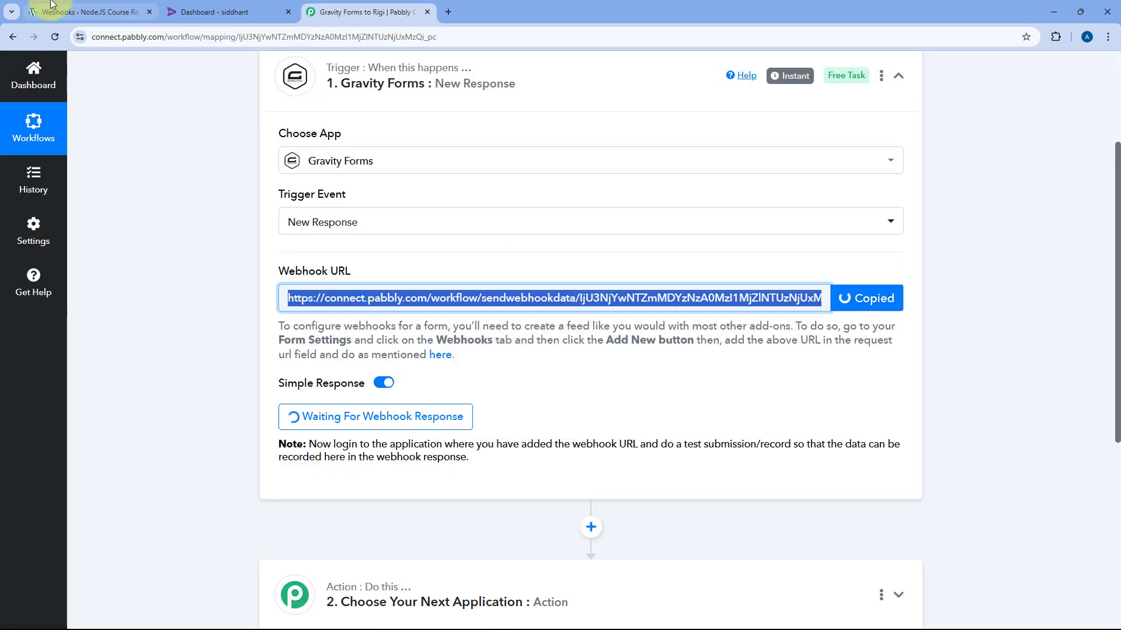
left_click(88, 12)
right_click(457, 308)
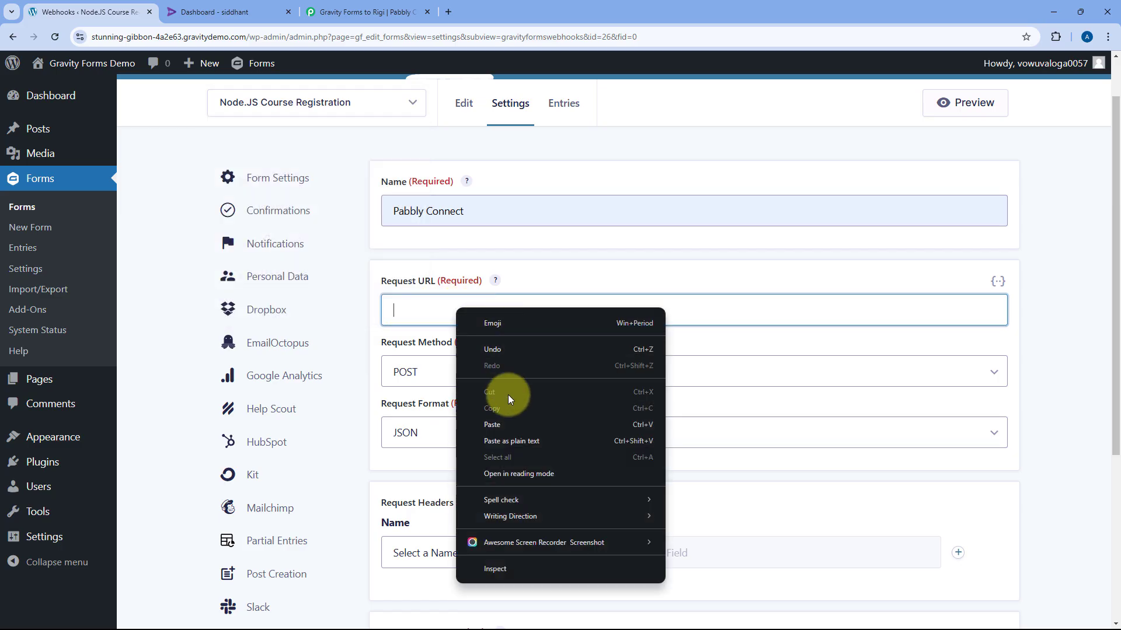
left_click(496, 426)
mouse_move(510, 343)
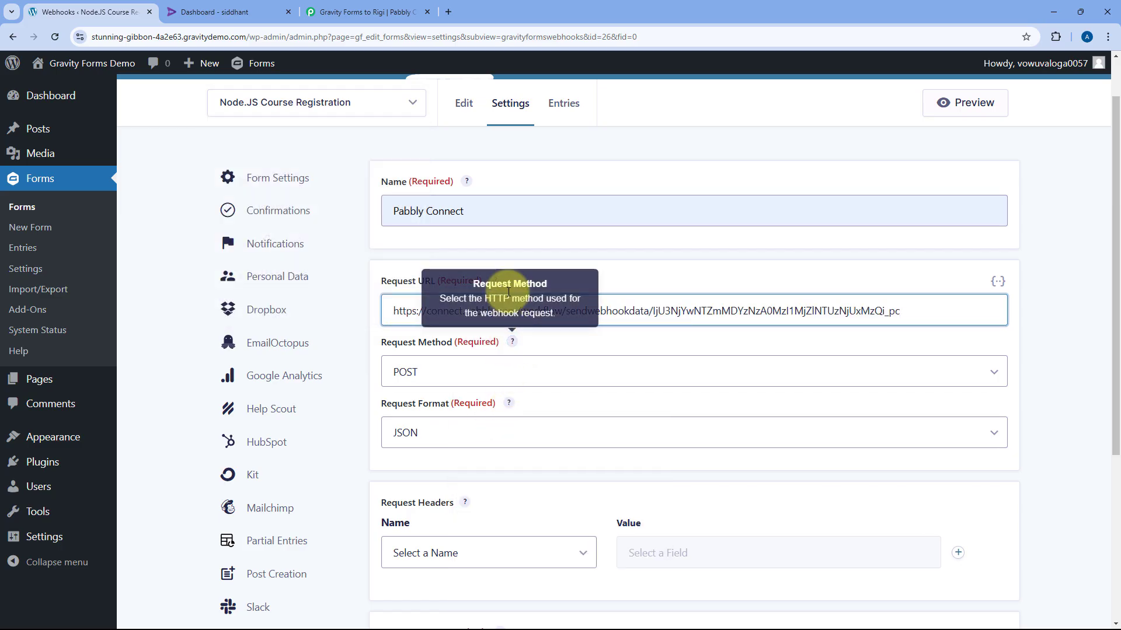
scroll(506, 325, "down", 3)
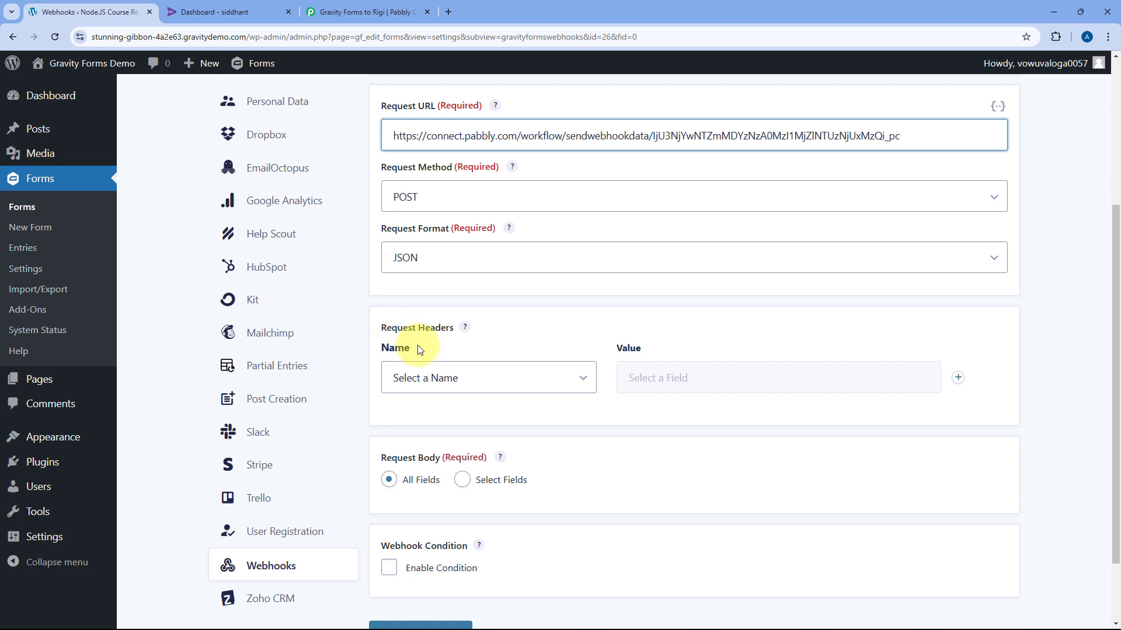
scroll(459, 382, "down", 2)
left_click(419, 547)
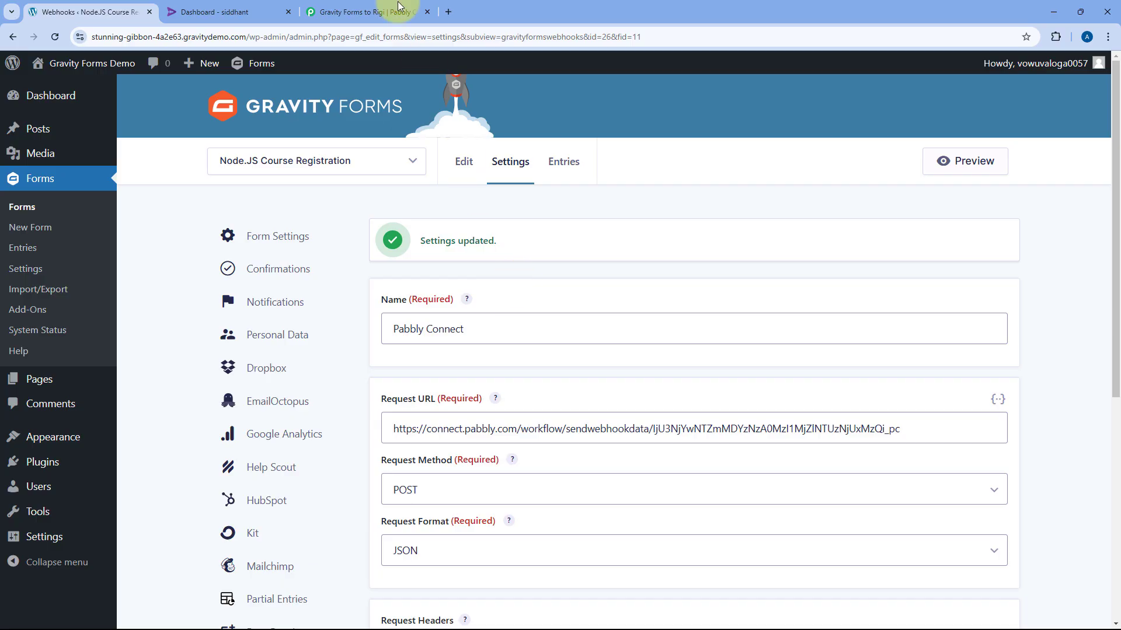
Confirm the Pabbly trigger is still waiting, then preview the registration form
left_click(362, 5)
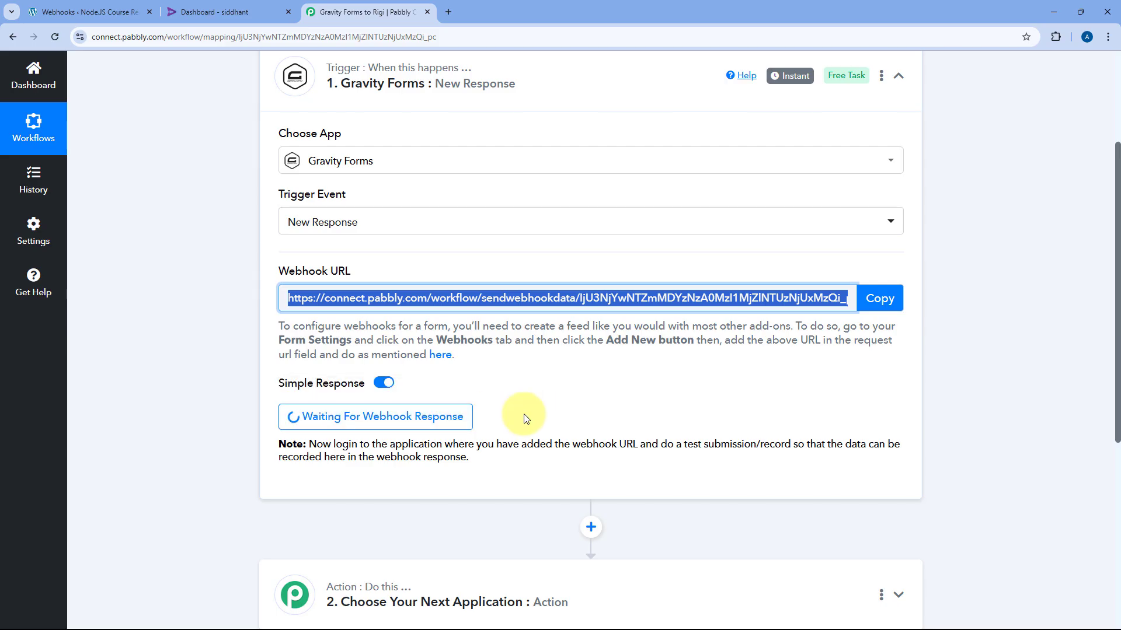
left_click(114, 8)
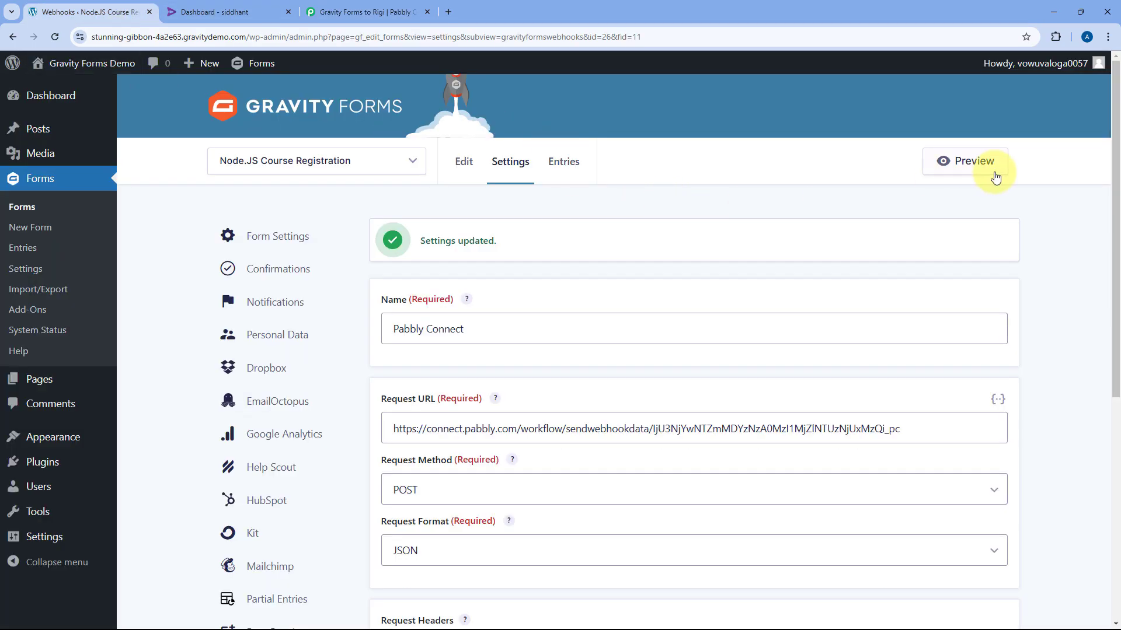
left_click(965, 162)
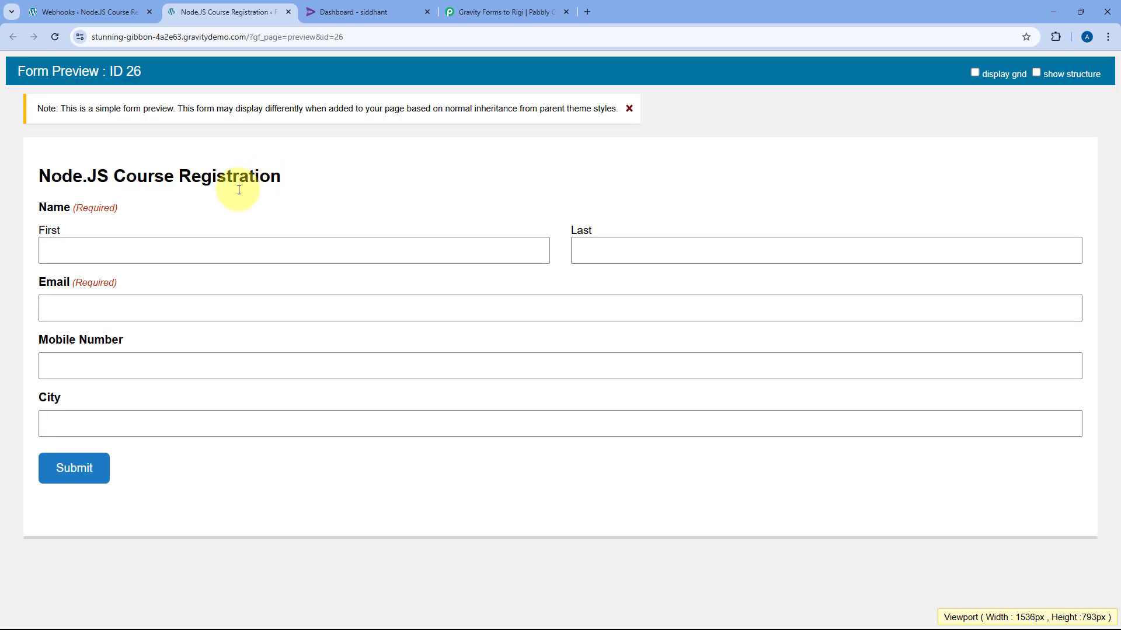
Fill the preview with a sample name, e-mail, mobile number and city, and submit it
left_click(200, 252)
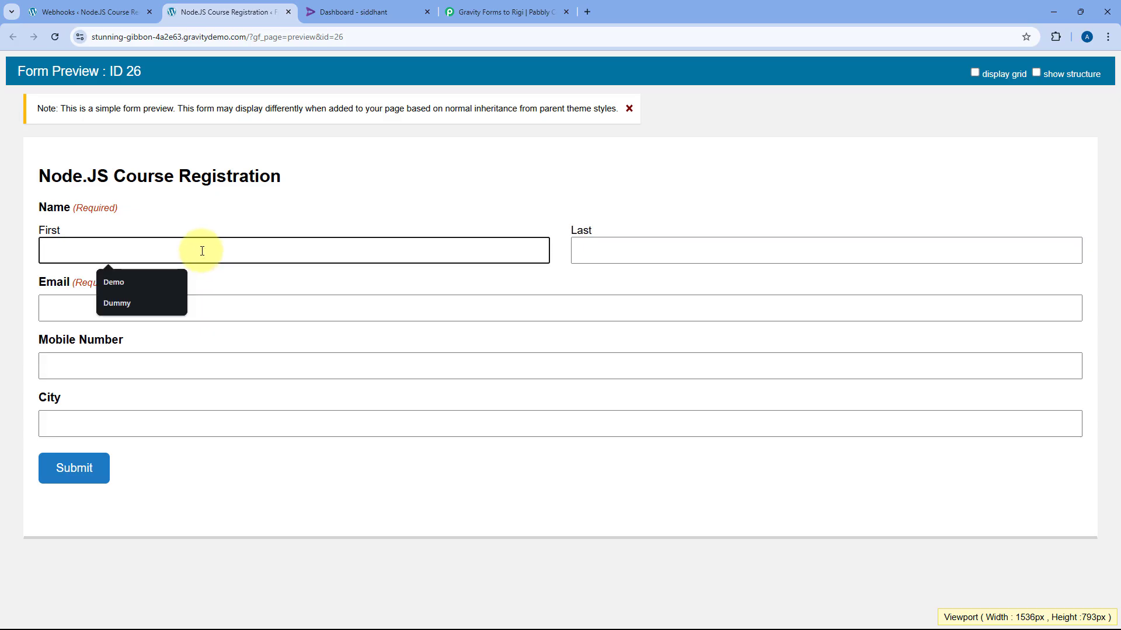
type("Test")
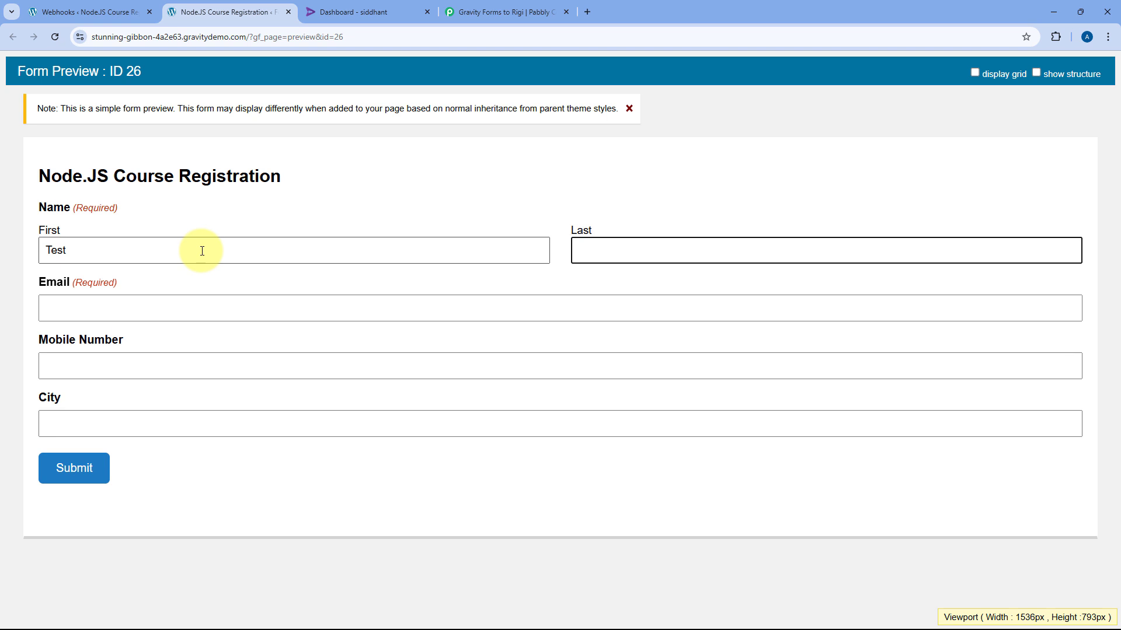
type("y")
key("Tab")
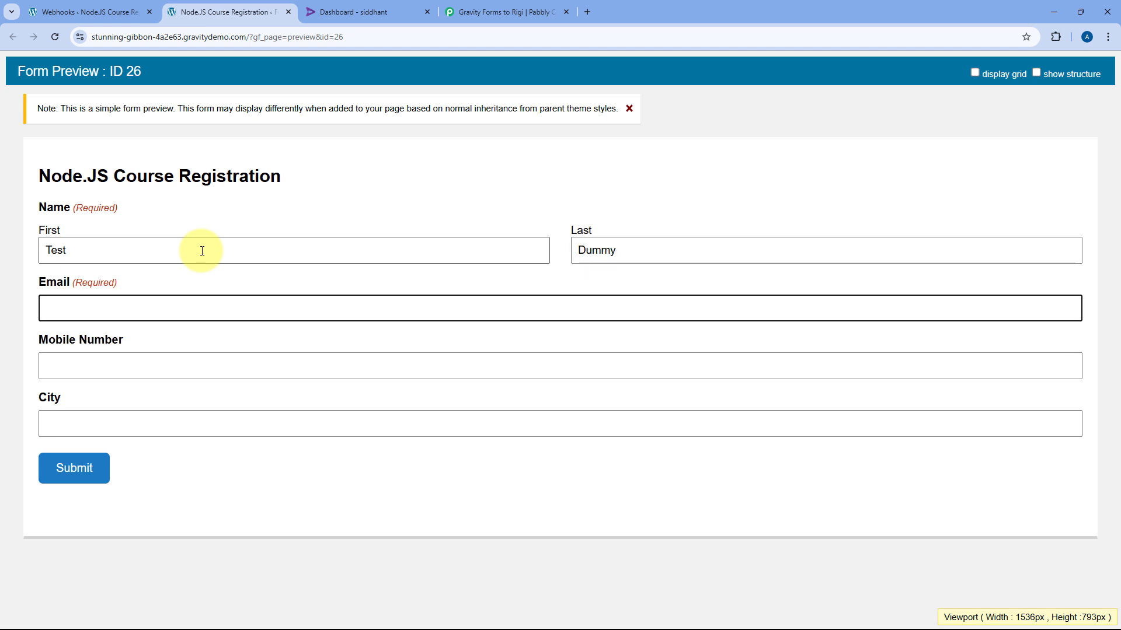
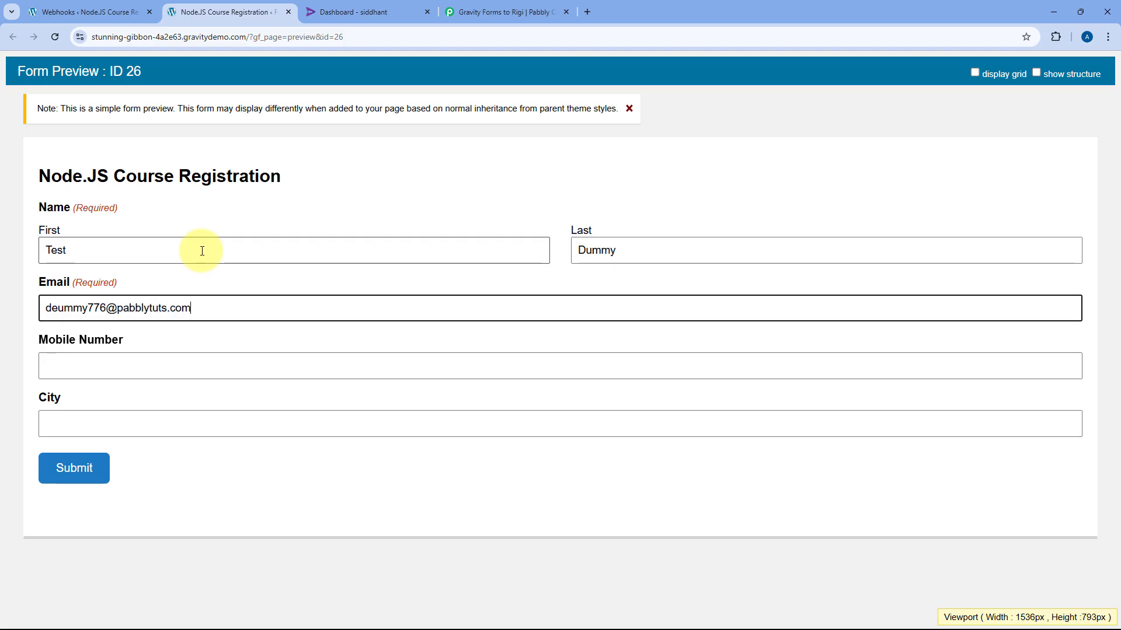
key("Tab")
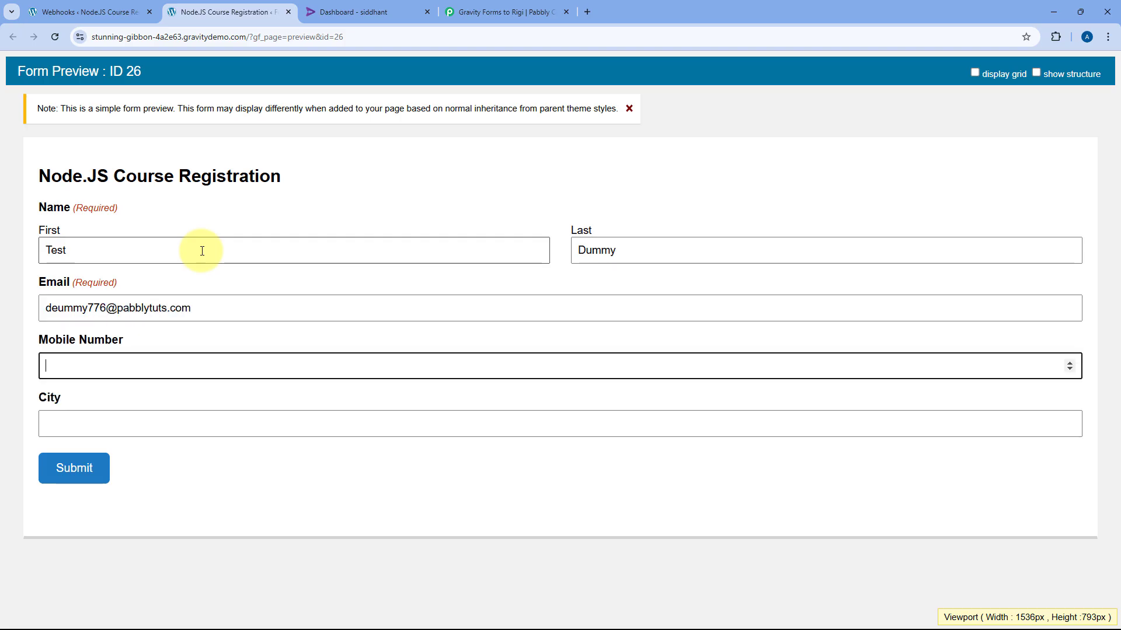
type("1234567890")
left_click(164, 416)
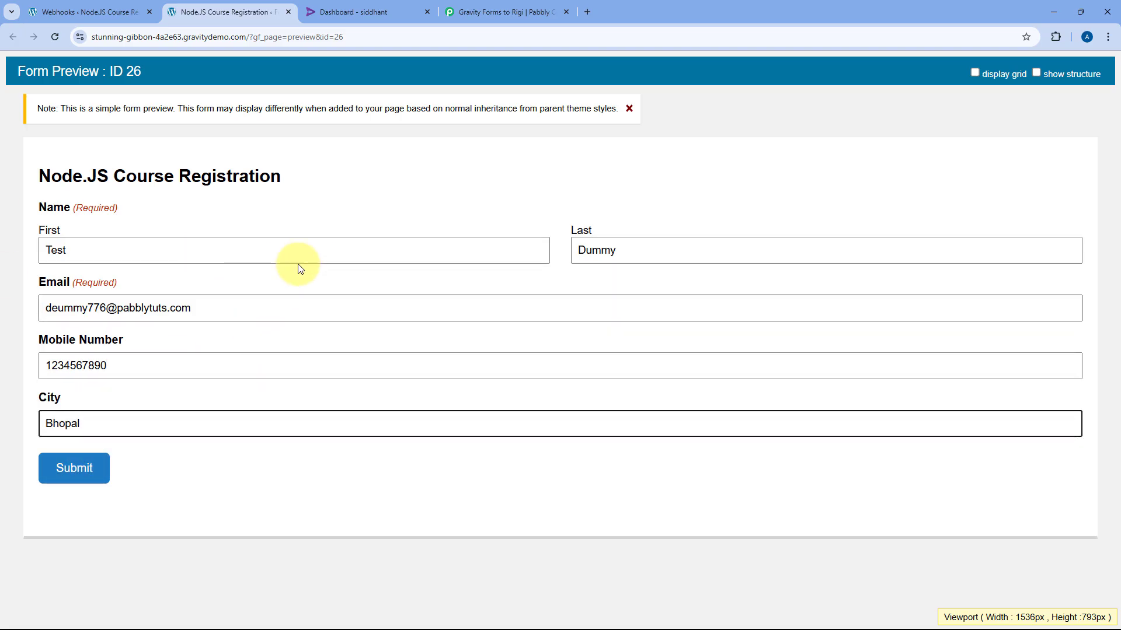
left_click(59, 308)
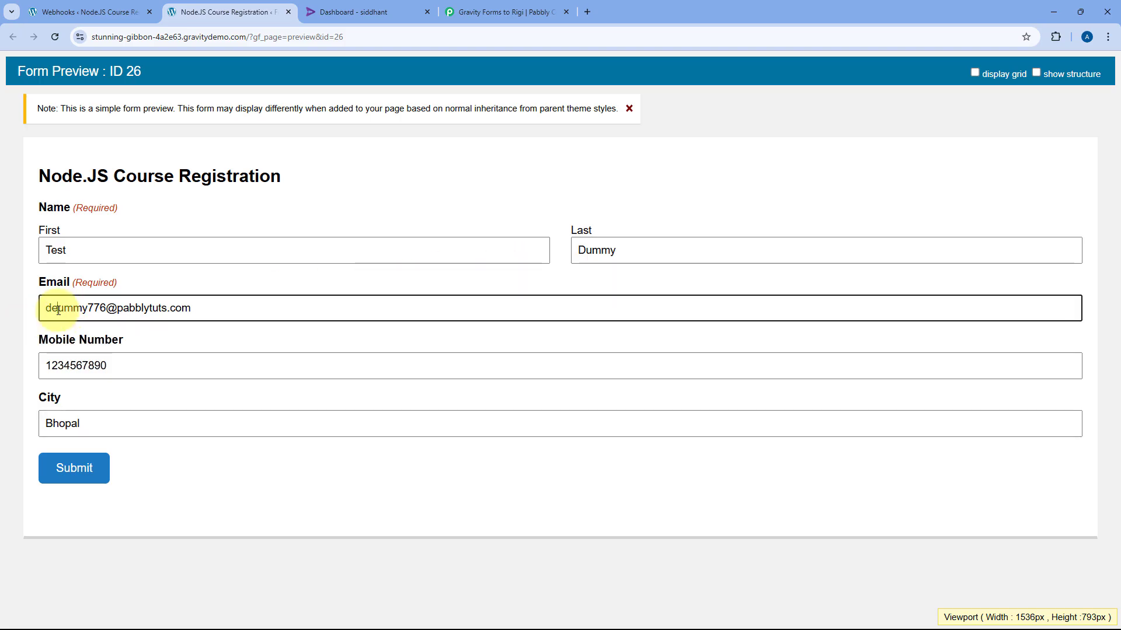
key("BackSpace")
left_click(88, 471)
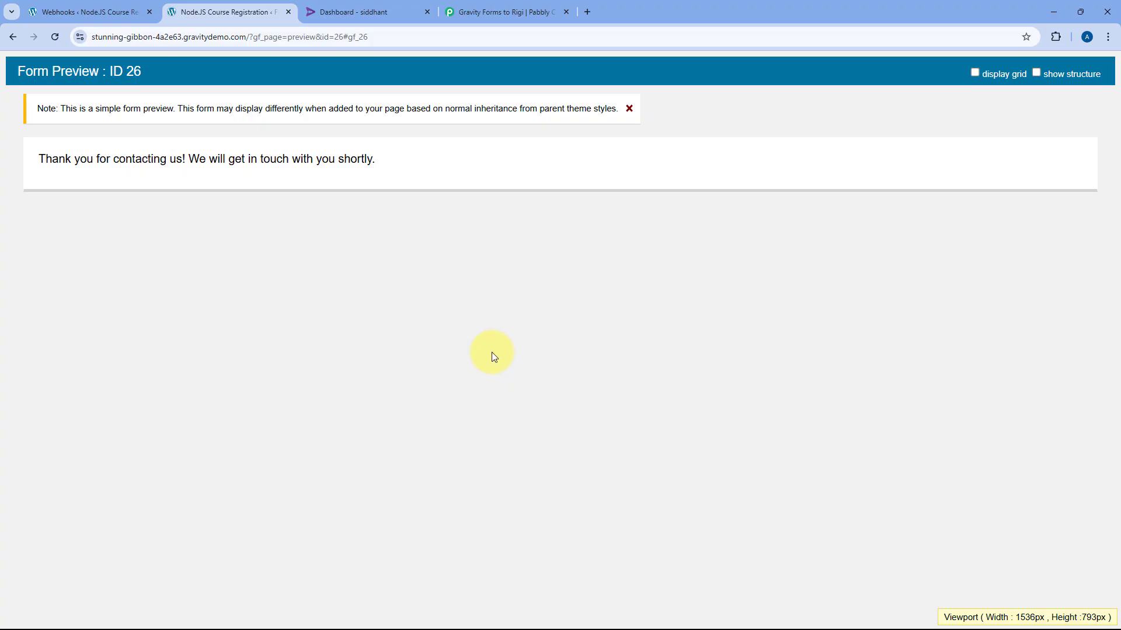
Return to the Pabbly workflow and scroll through the Response Received data
left_click(111, 12)
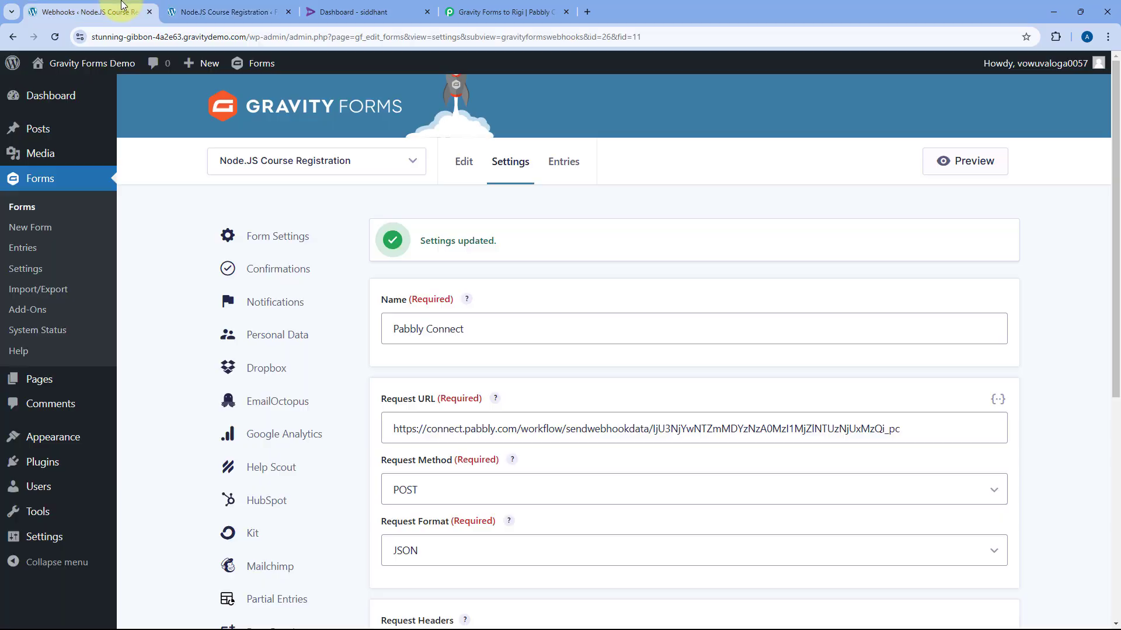
left_click(303, 163)
left_click(472, 267)
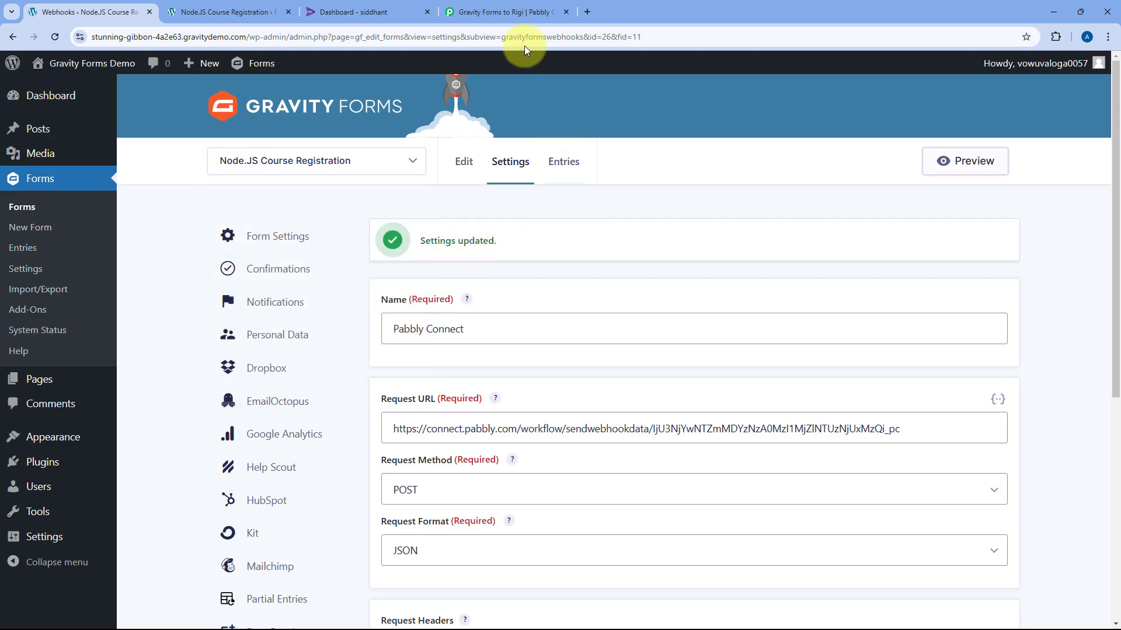
left_click(517, 7)
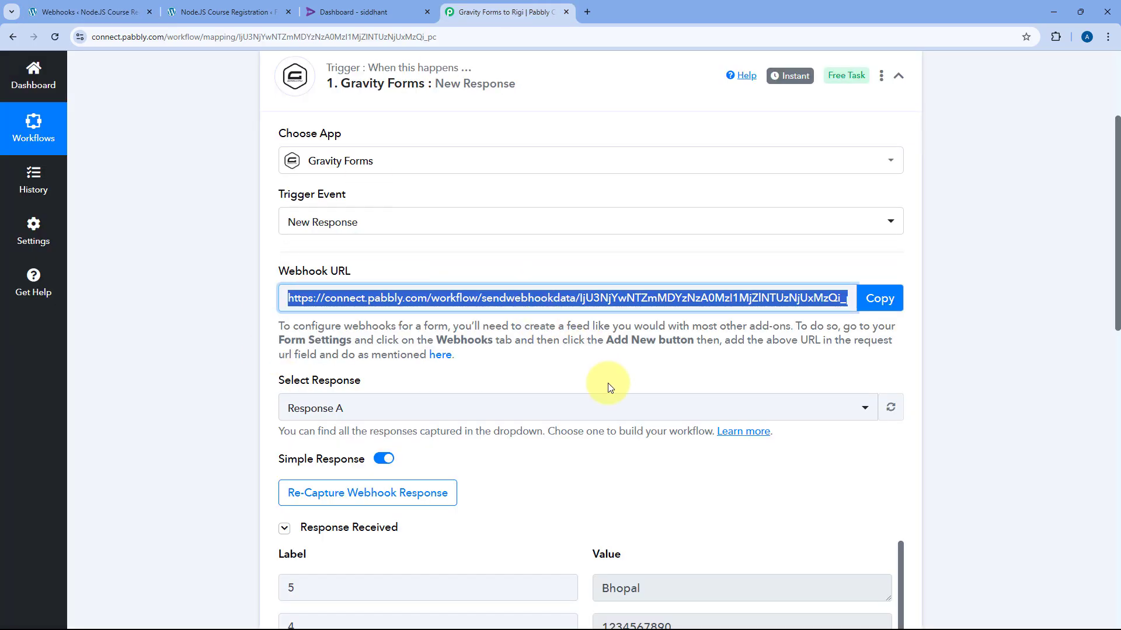
scroll(575, 350, "down", 3)
scroll(563, 331, "down", 4)
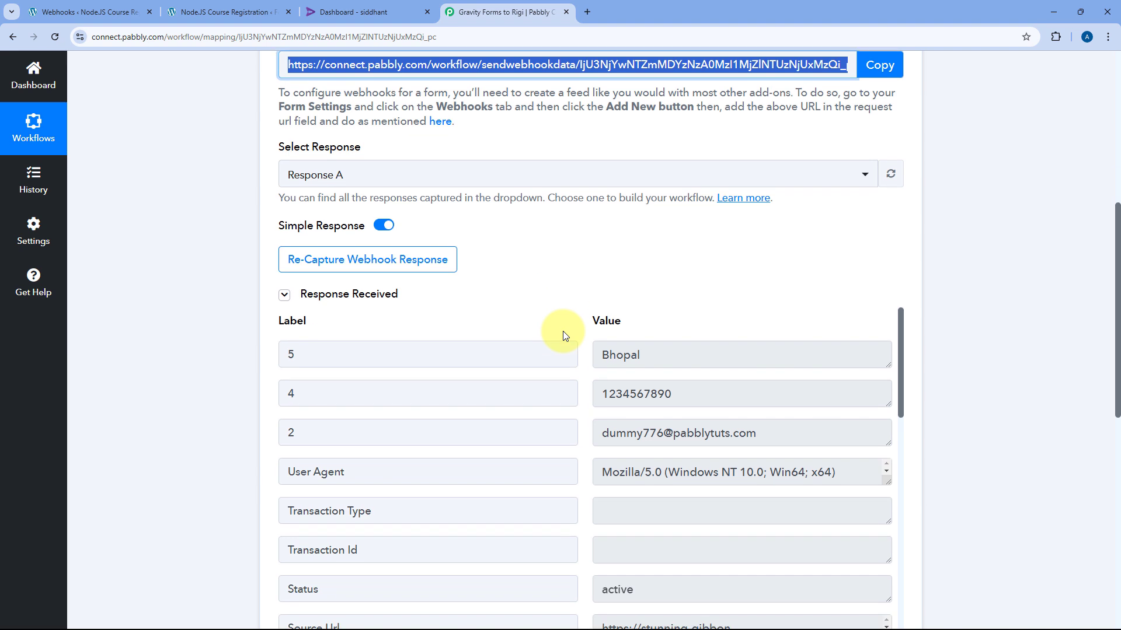
scroll(581, 358, "up", 3)
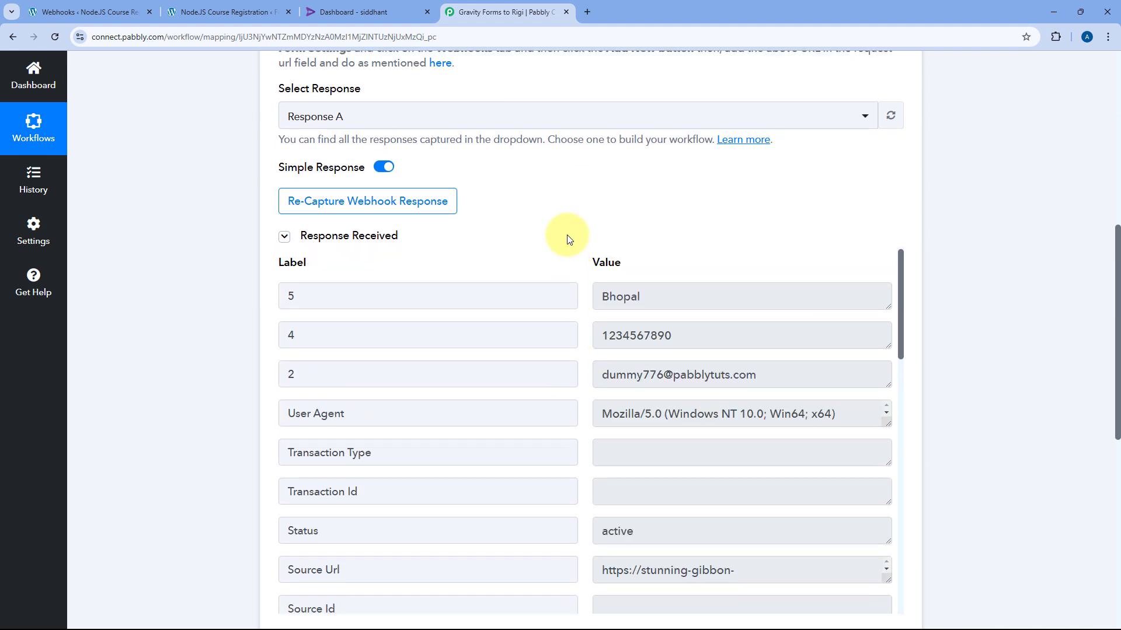
scroll(571, 235, "down", 2)
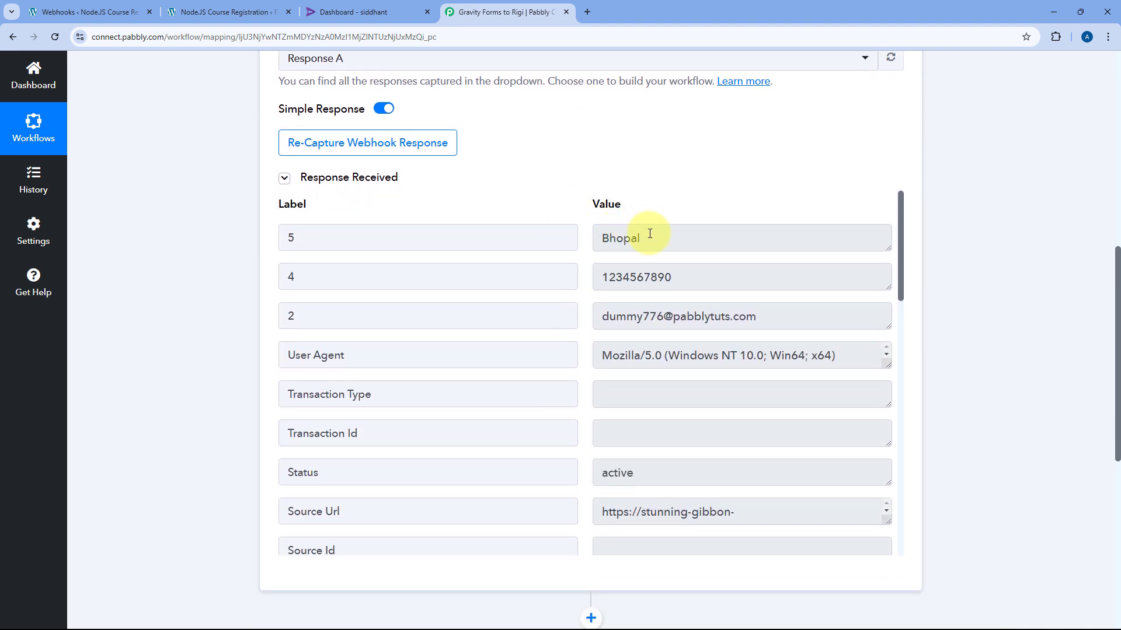
Check the captured city, phone, e-mail and 1.6 Dummy values in the response
left_click_drag(656, 237, 597, 237)
left_click_drag(700, 278, 598, 278)
left_click_drag(771, 316, 573, 324)
scroll(575, 327, "down", 10)
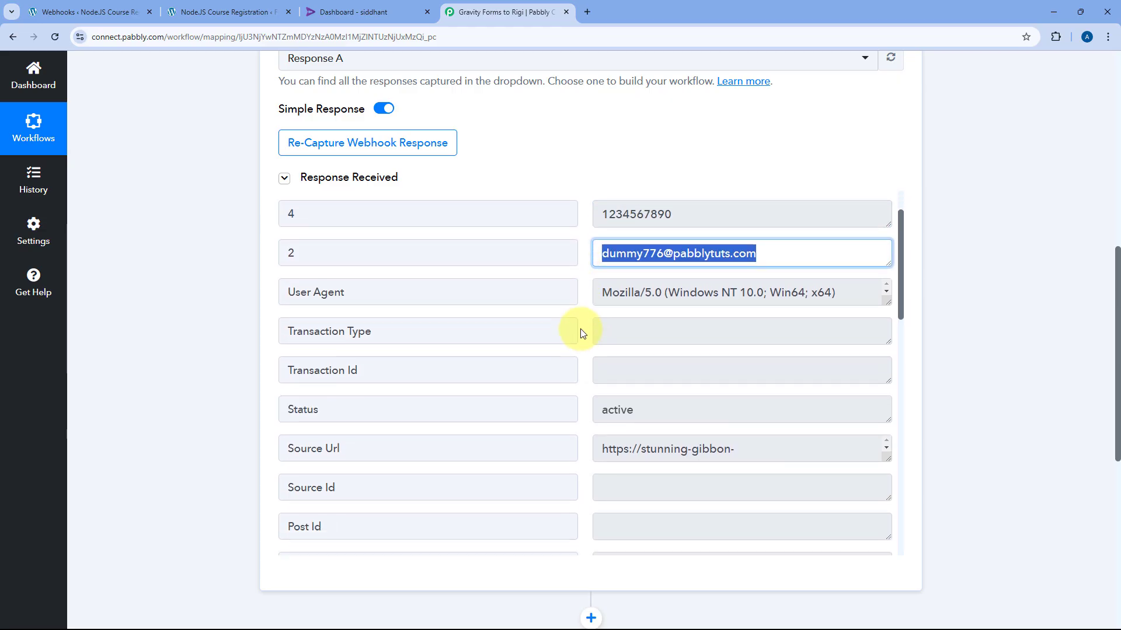
scroll(580, 337, "down", 5)
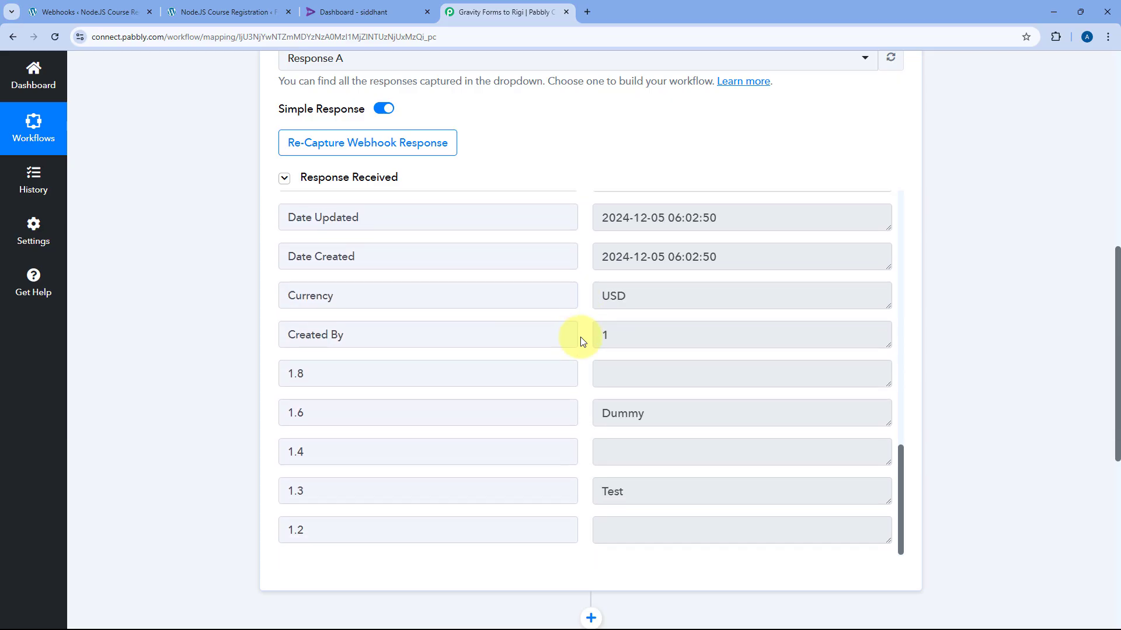
left_click_drag(635, 432, 598, 433)
left_click_drag(661, 353, 586, 353)
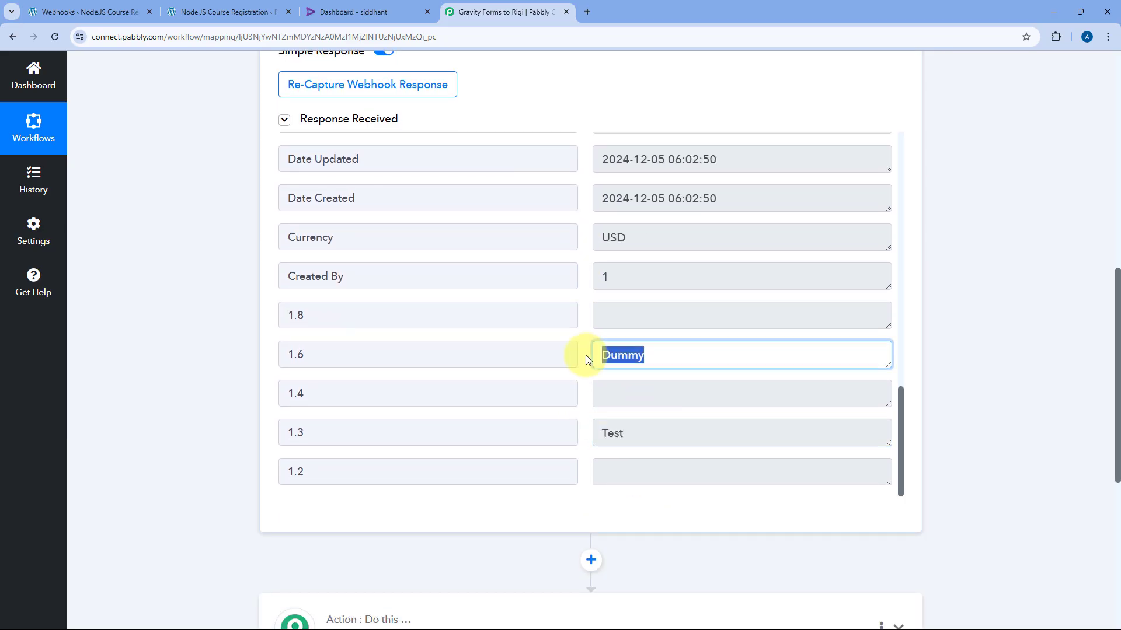
left_click(582, 339)
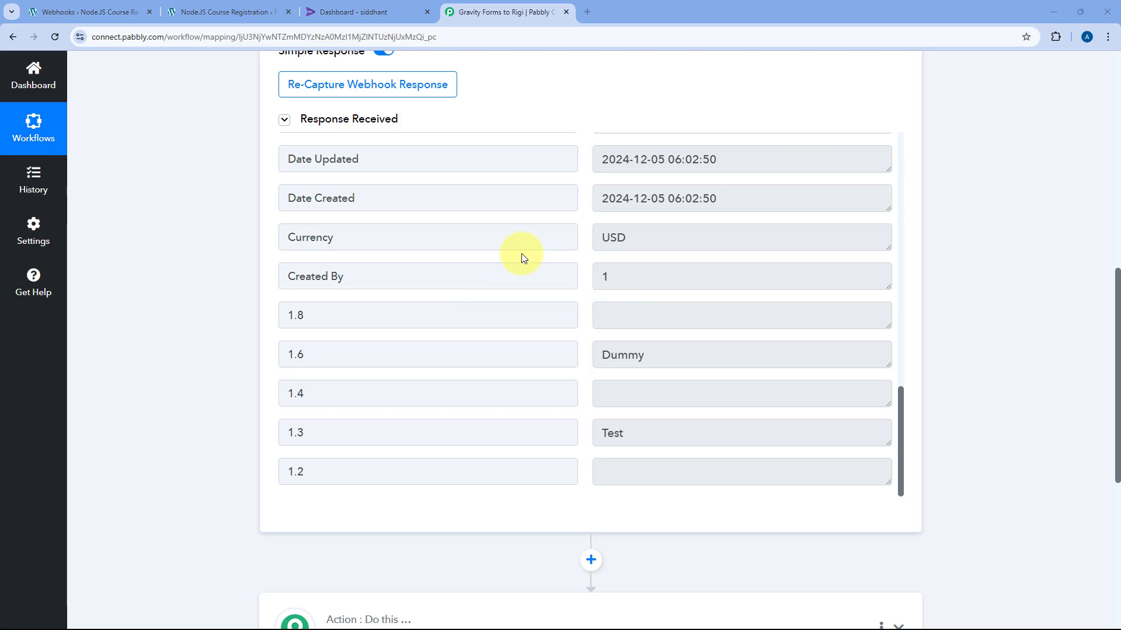
scroll(588, 288, "up", 1)
scroll(589, 290, "up", 1)
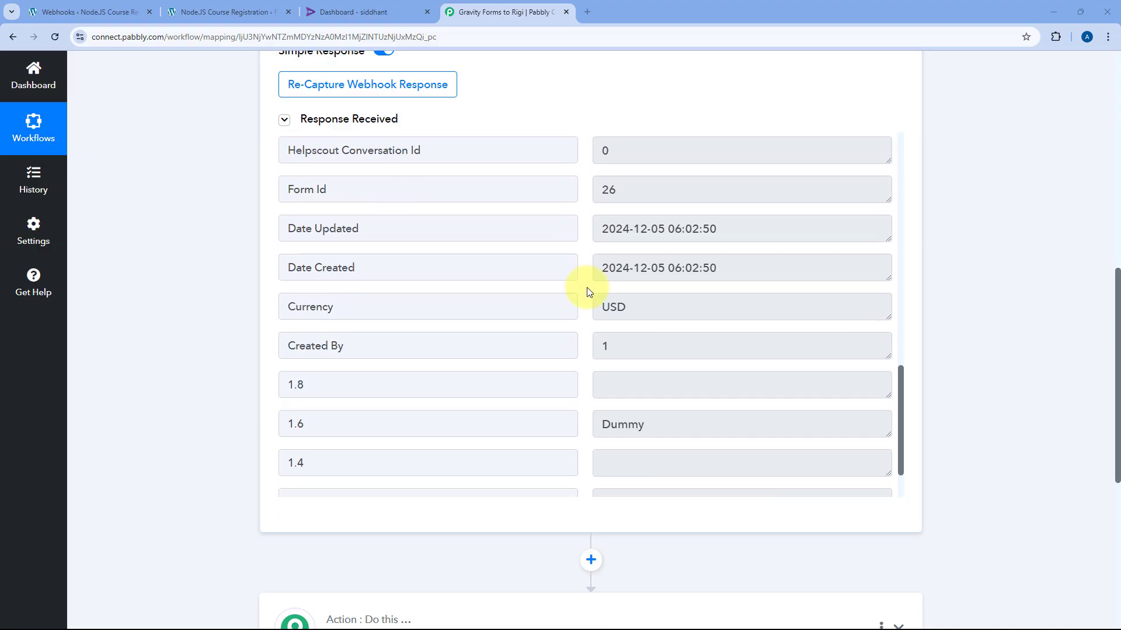
scroll(578, 350, "down", 1)
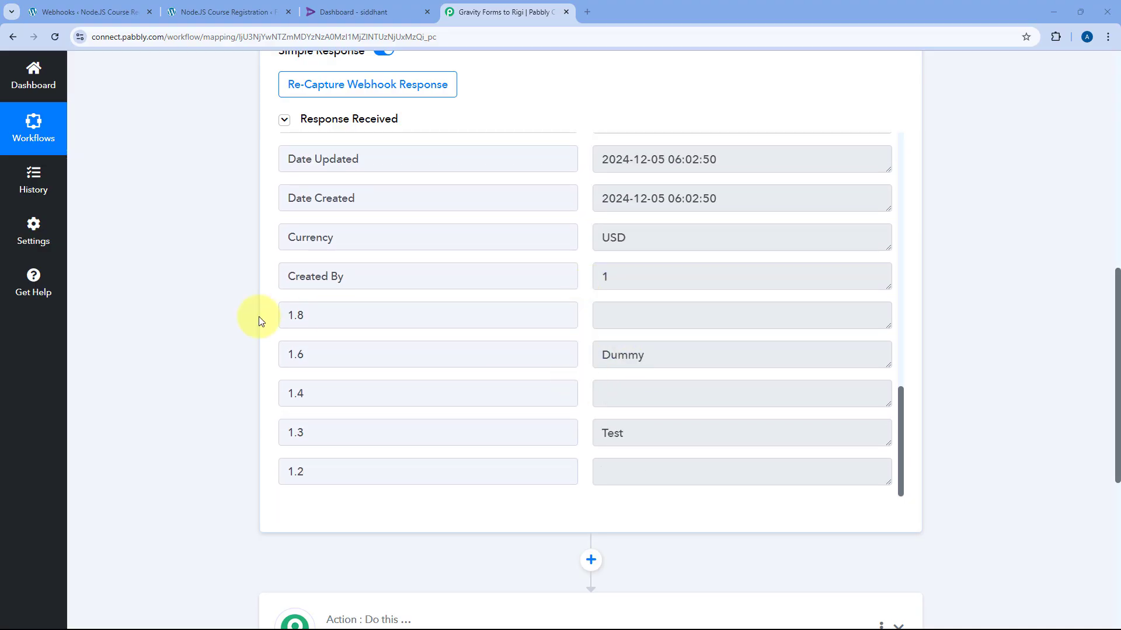
scroll(211, 330, "down", 6)
Set the action step to the Rigi app with the Import User event
left_click(555, 277)
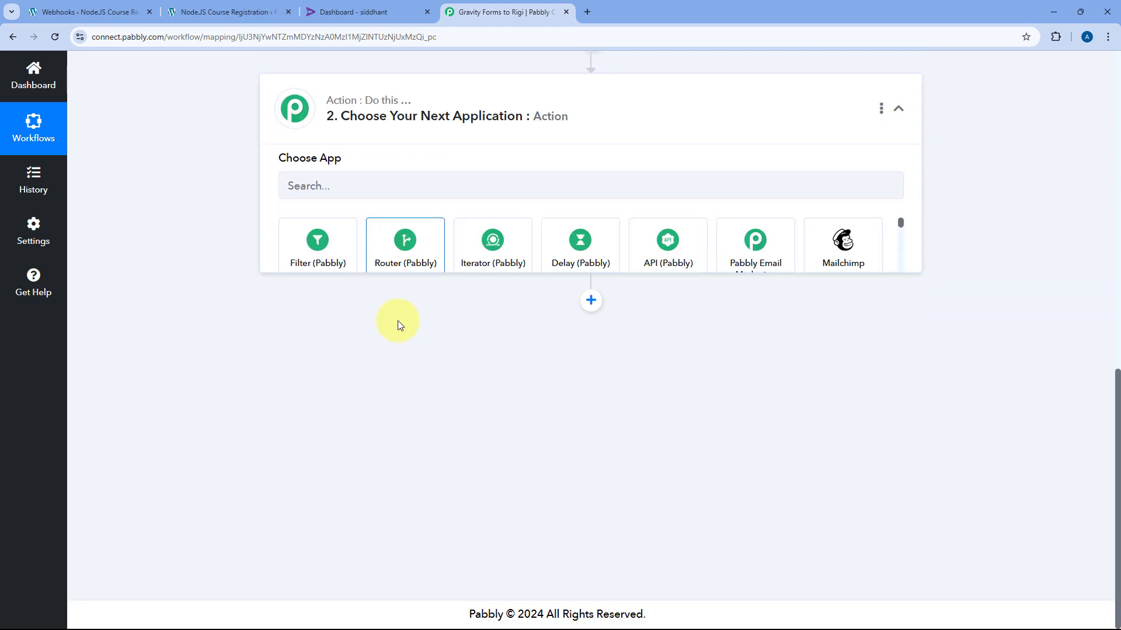
scroll(392, 293, "up", 2)
left_click(334, 303)
type("R")
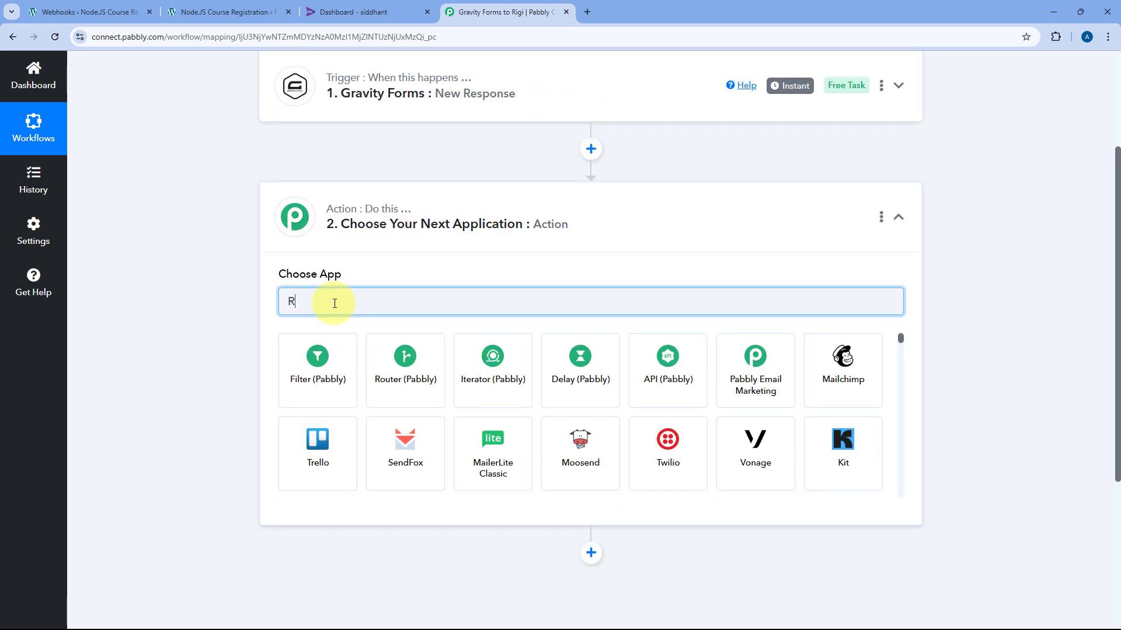
type("igi")
left_click(325, 353)
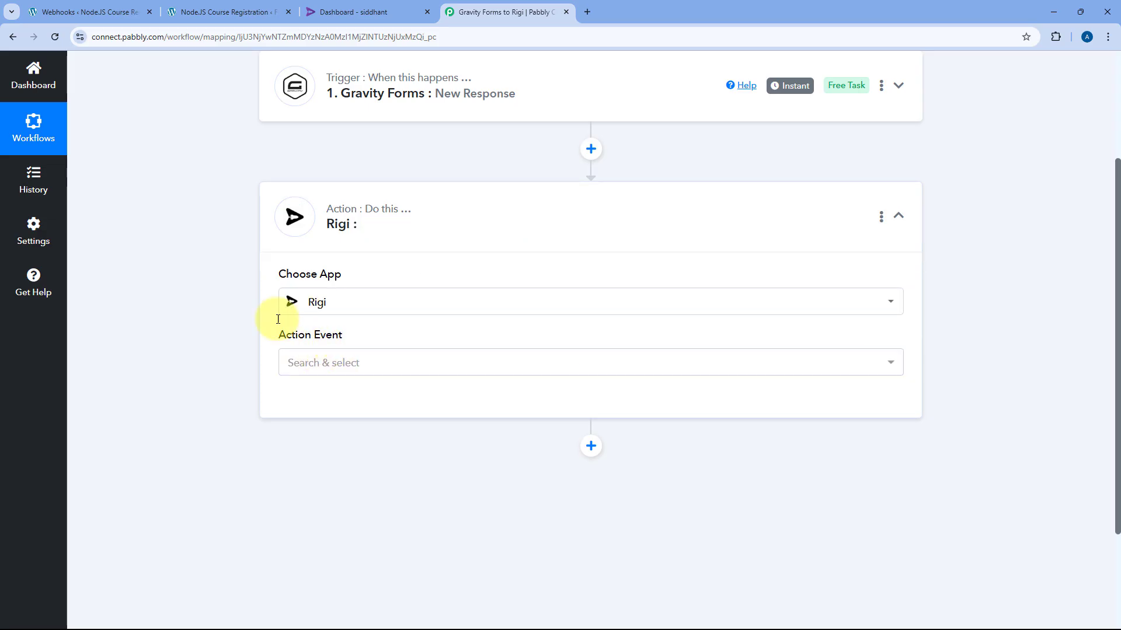
left_click(370, 368)
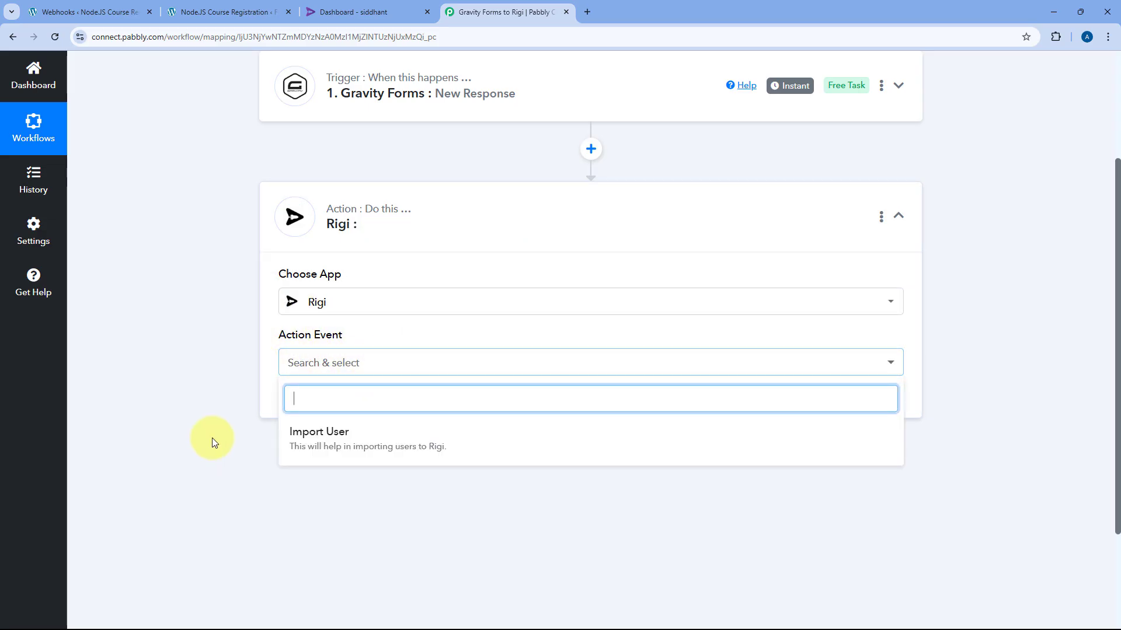
scroll(382, 298, "down", 3)
left_click(379, 295)
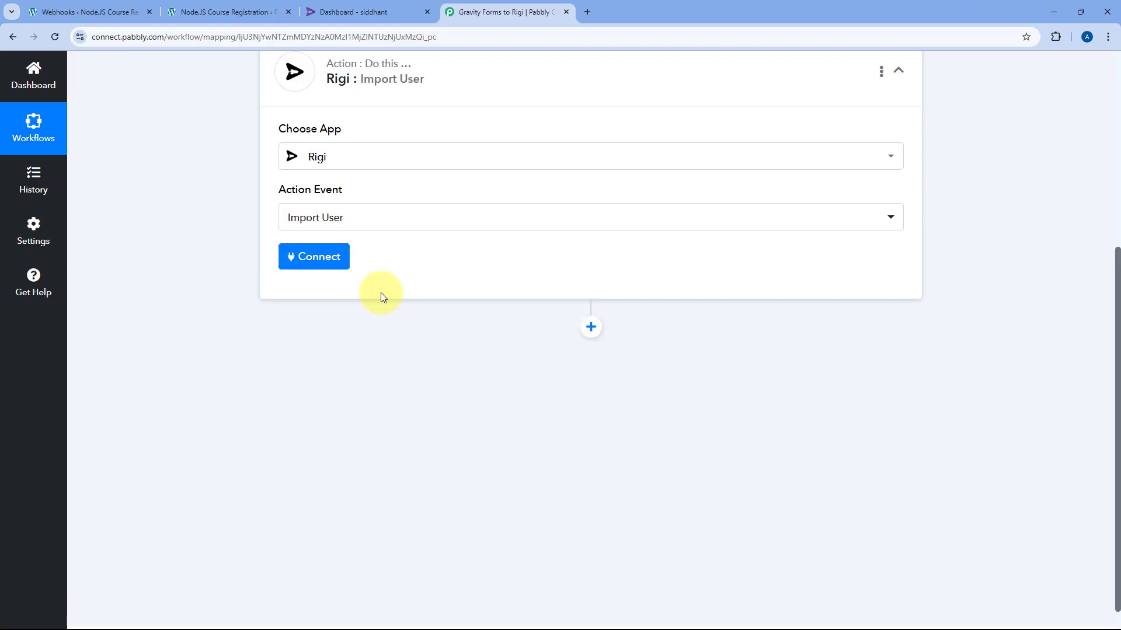
Begin adding a new Rigi connection and switch to the Rigi dashboard
scroll(380, 350, "up", 2)
left_click(330, 378)
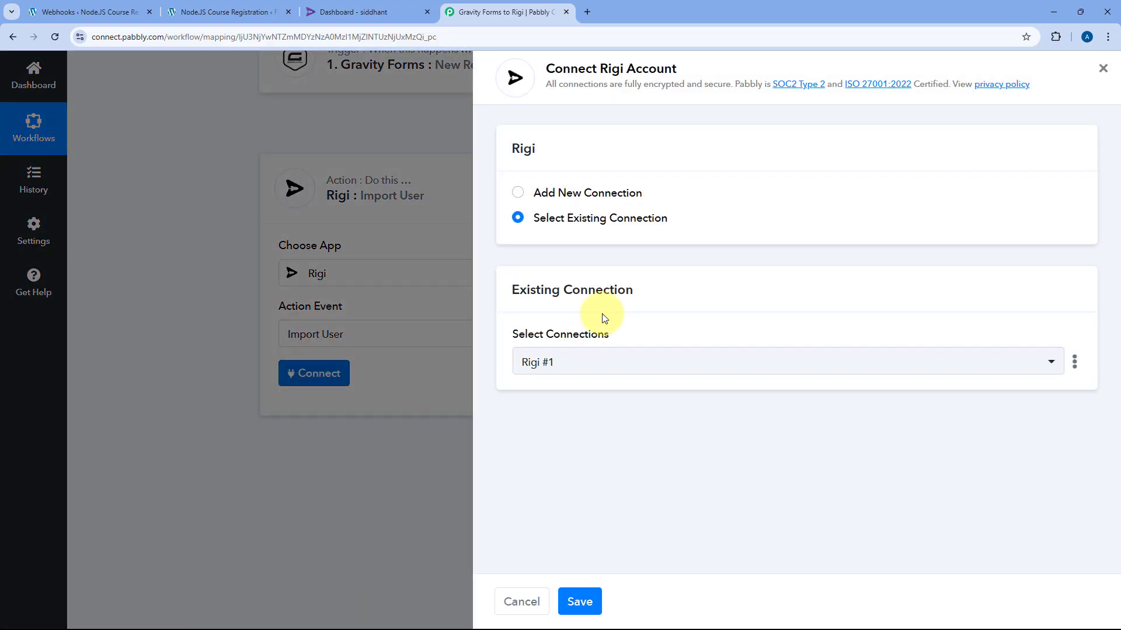
left_click(519, 193)
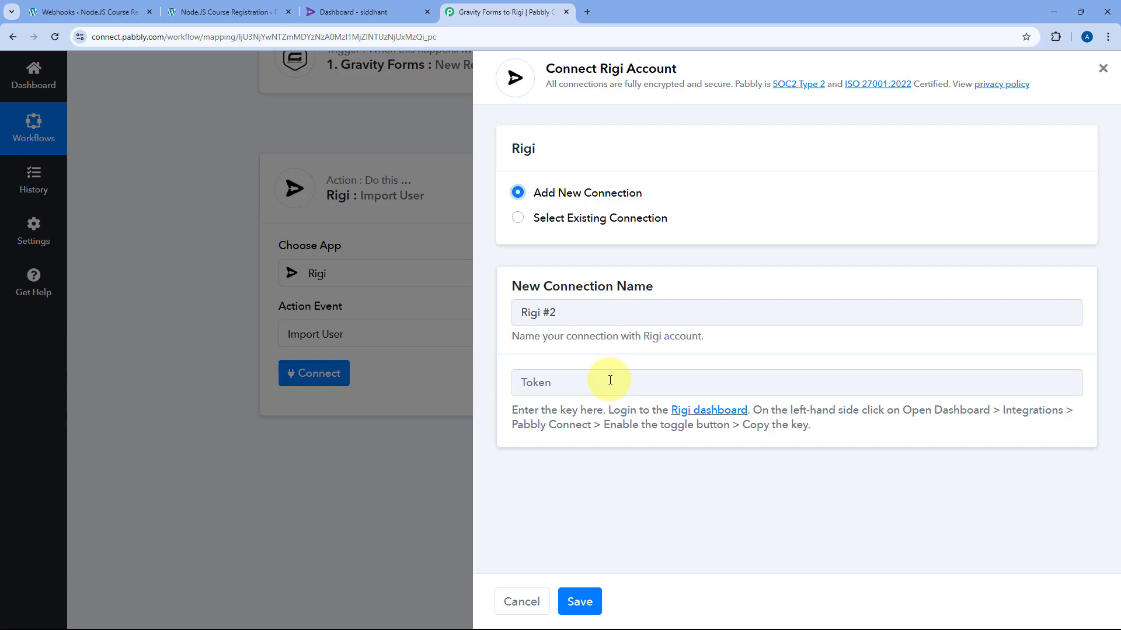
left_click(374, 12)
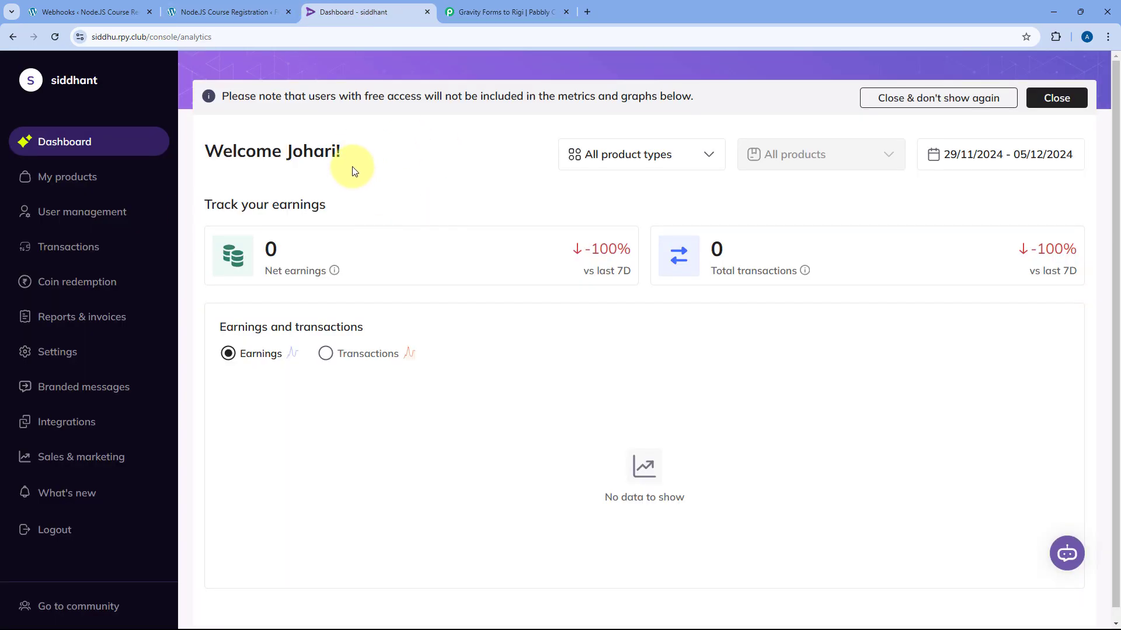
Paste the key from Rigi's Integrations > Pabbly page as the connection token and save it
left_click(81, 429)
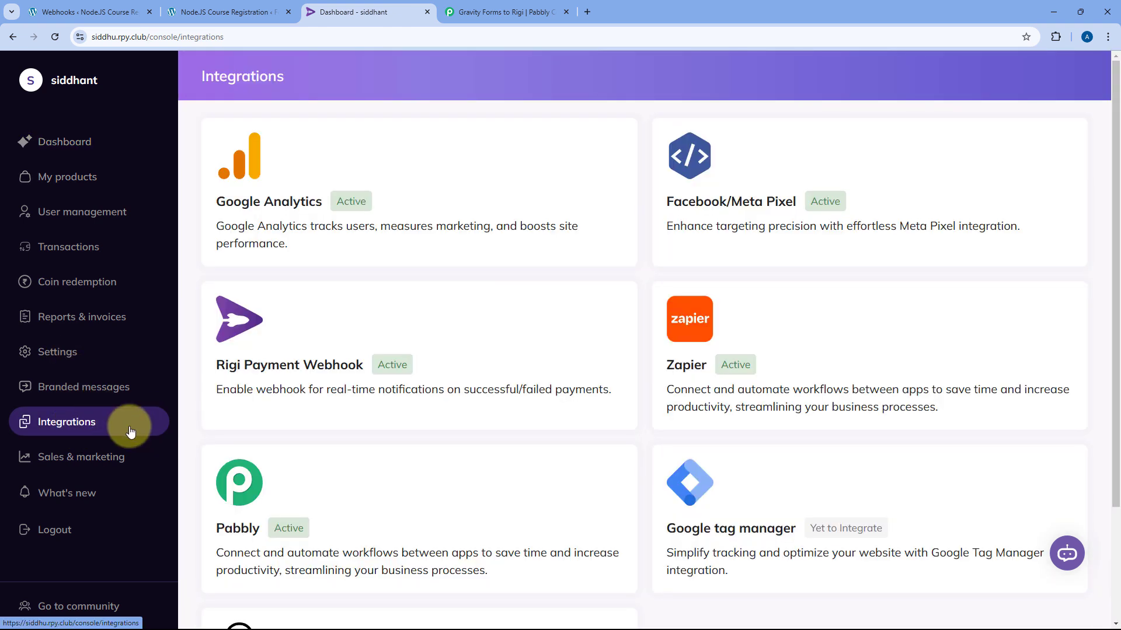
scroll(368, 432, "down", 2)
left_click(380, 365)
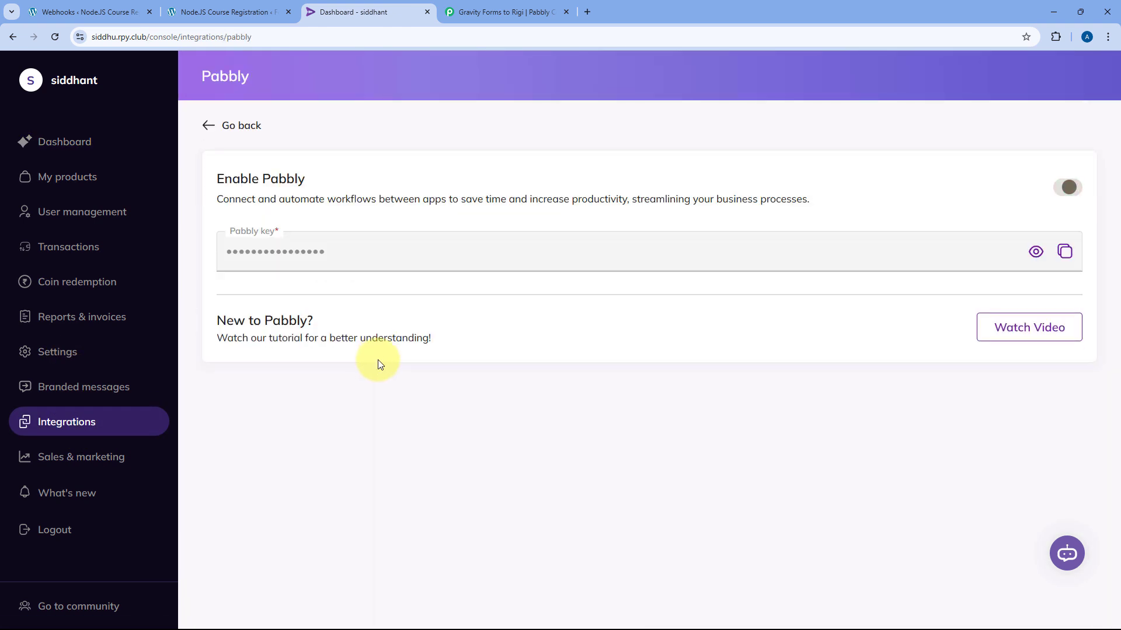
left_click(1064, 252)
left_click(516, 8)
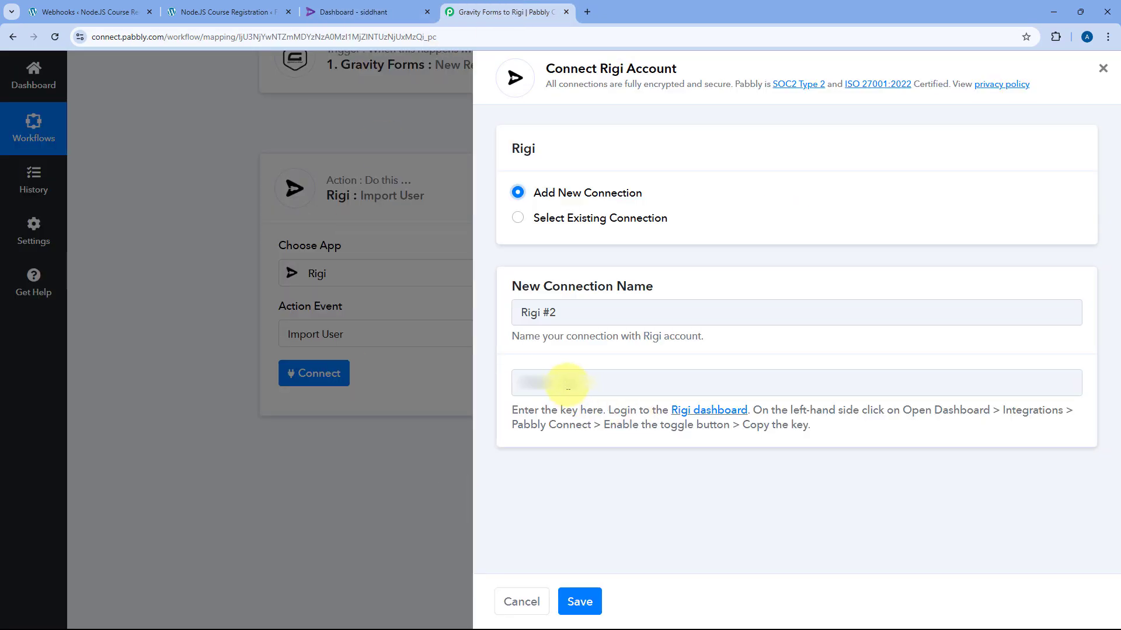
right_click(567, 381)
left_click(611, 225)
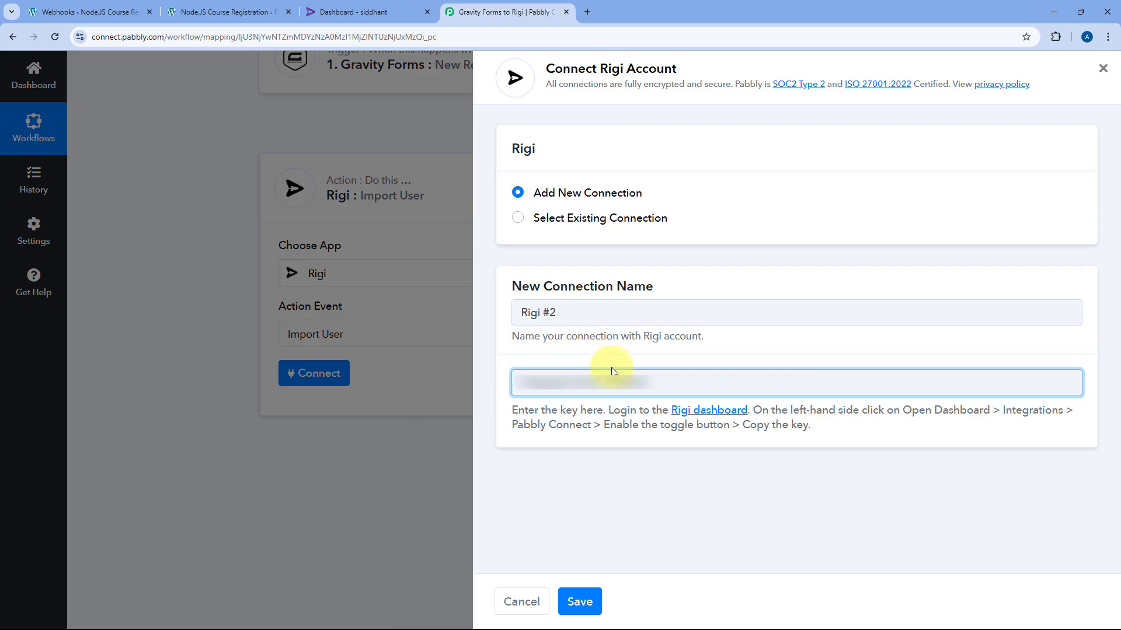
left_click(581, 602)
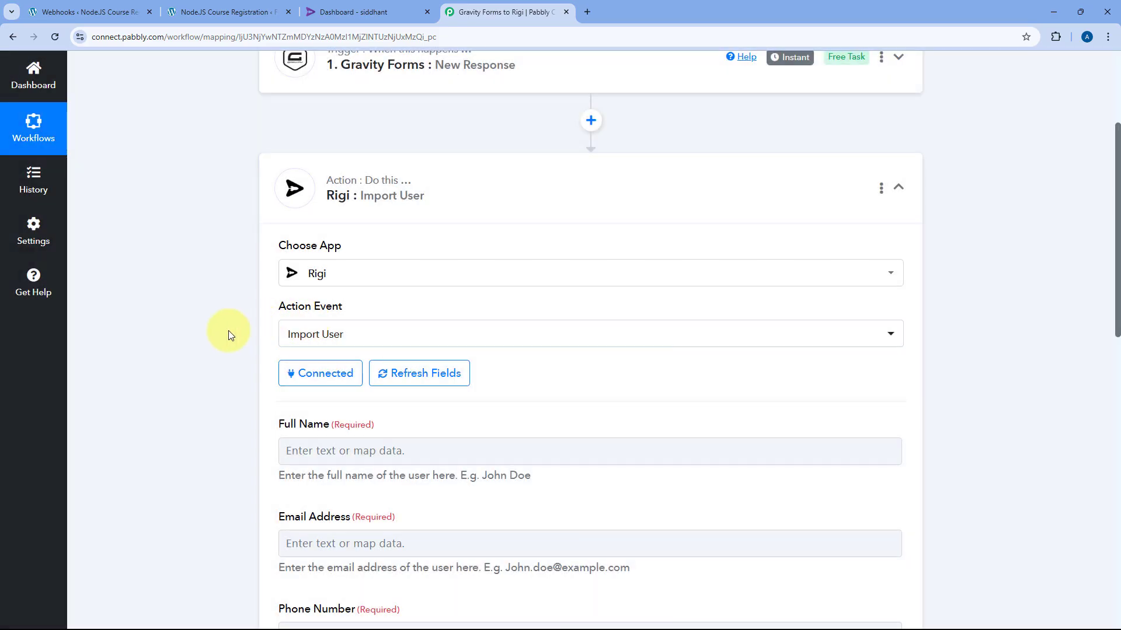
scroll(229, 330, "down", 3)
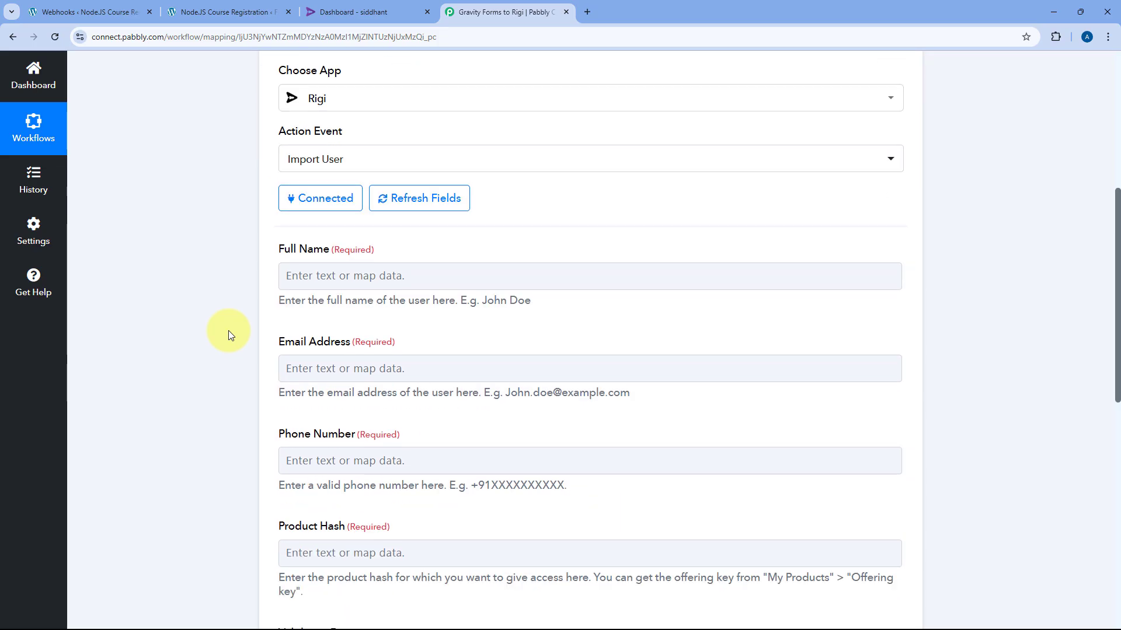
scroll(229, 330, "down", 1)
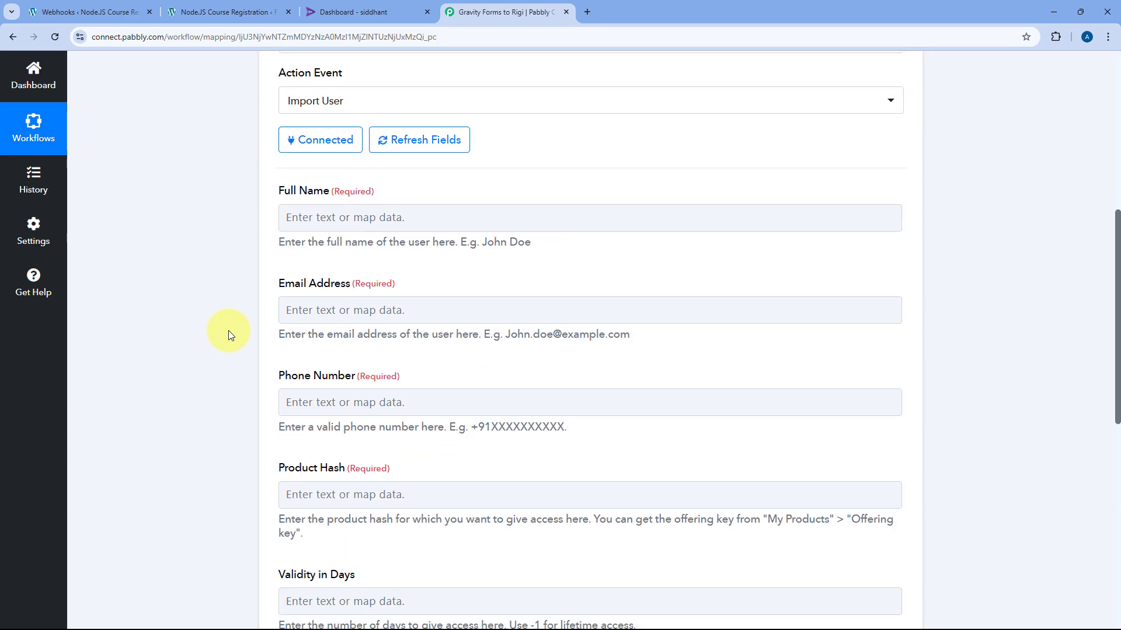
scroll(229, 330, "down", 2)
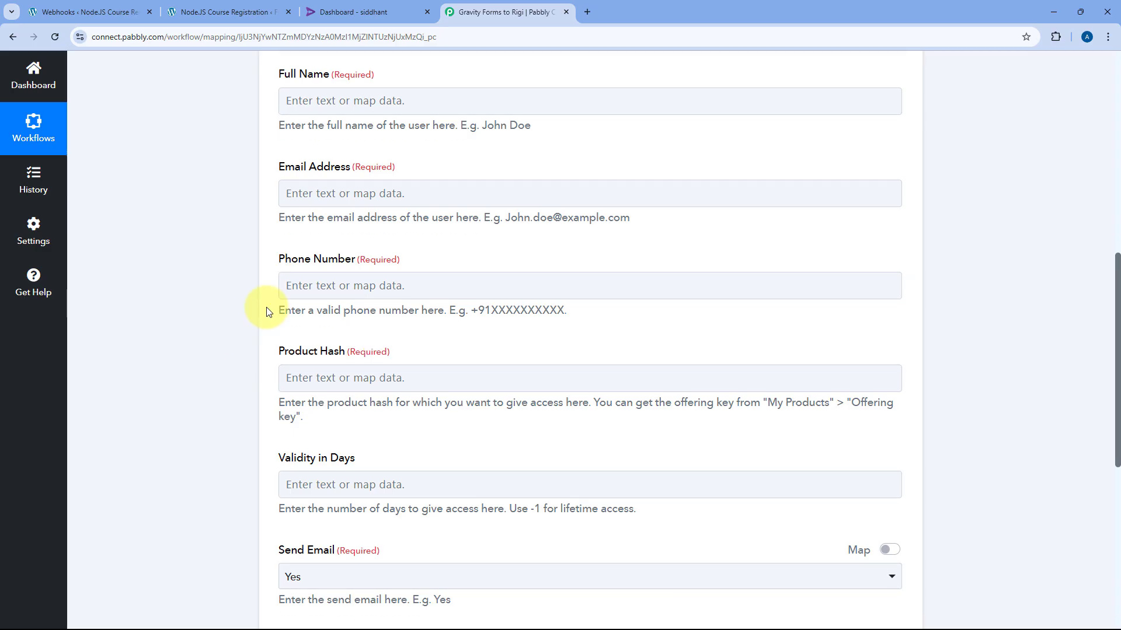
scroll(330, 178, "up", 2)
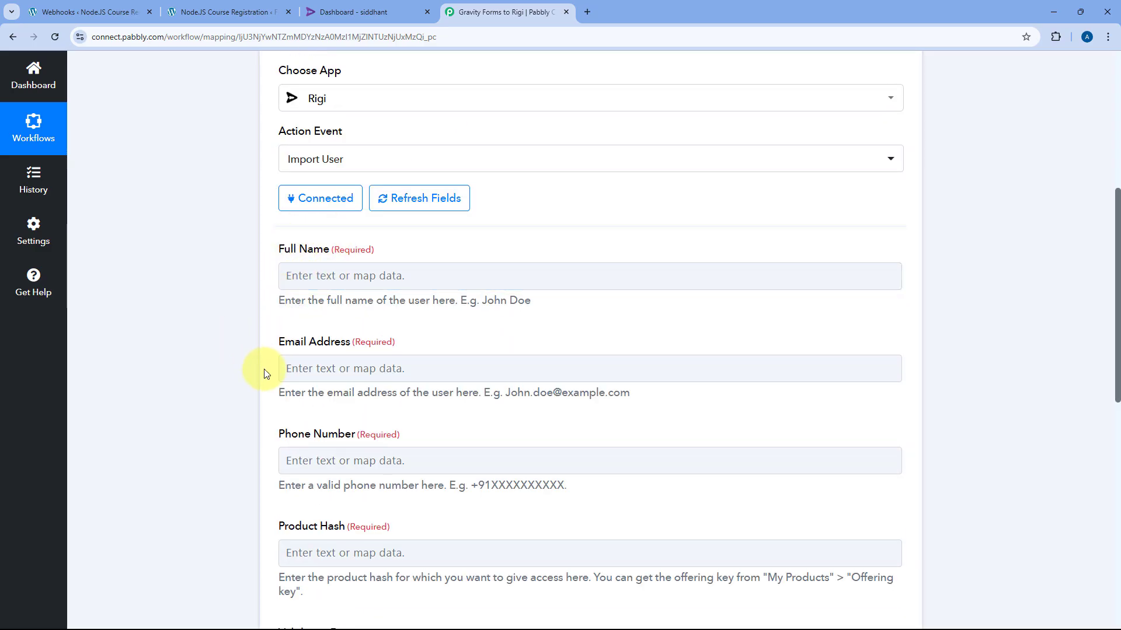
left_click(305, 248)
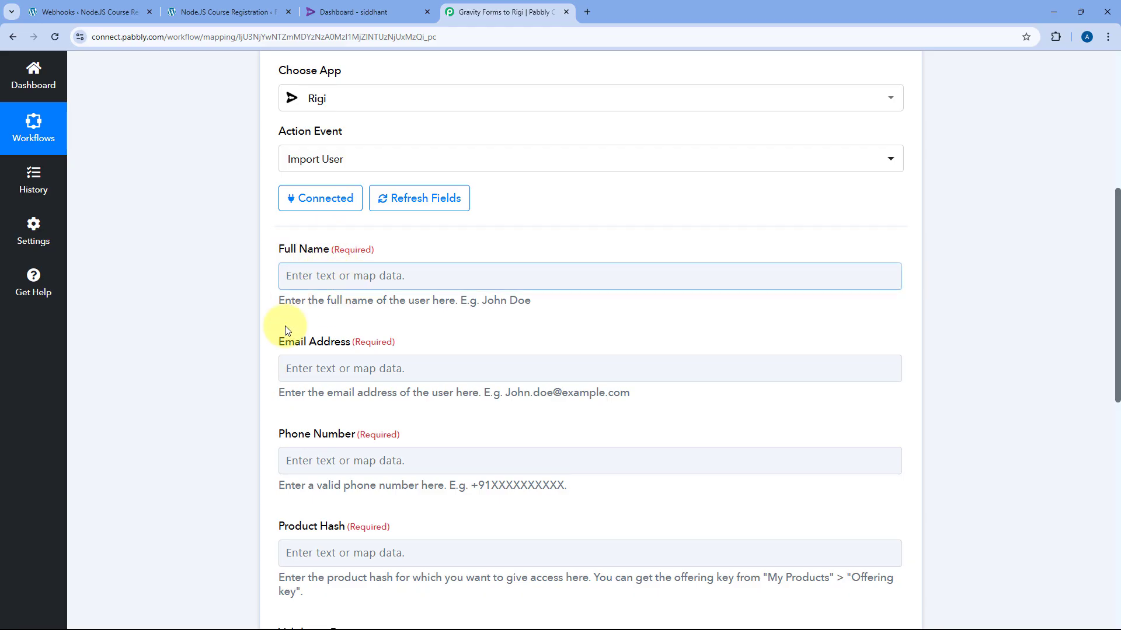
left_click(340, 381)
scroll(251, 420, "down", 2)
left_click(443, 428)
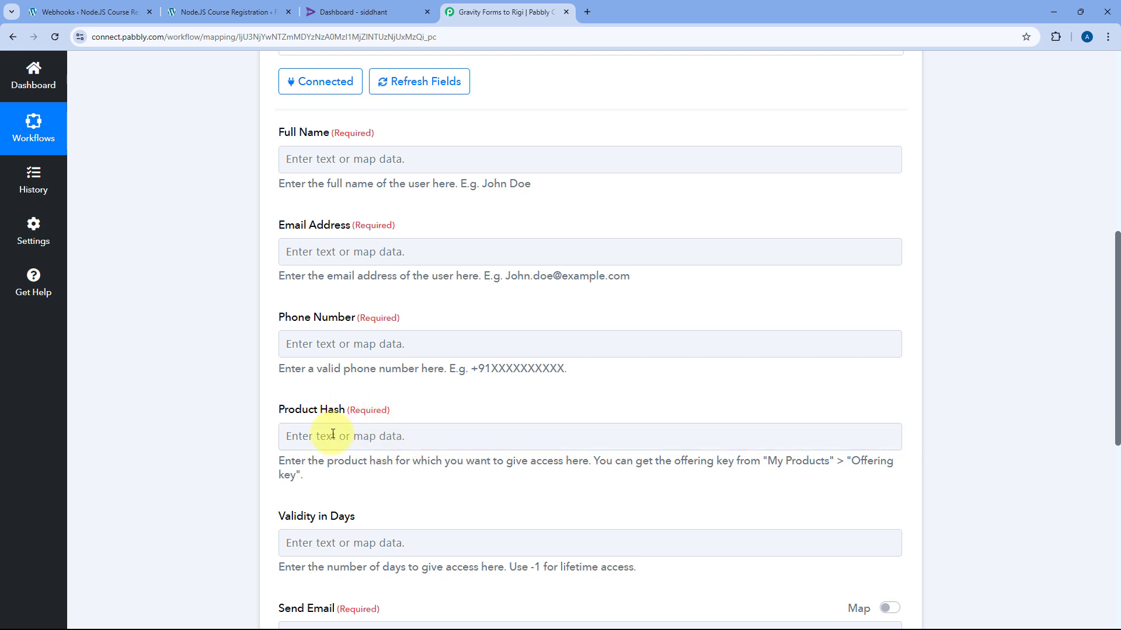
left_click(371, 434)
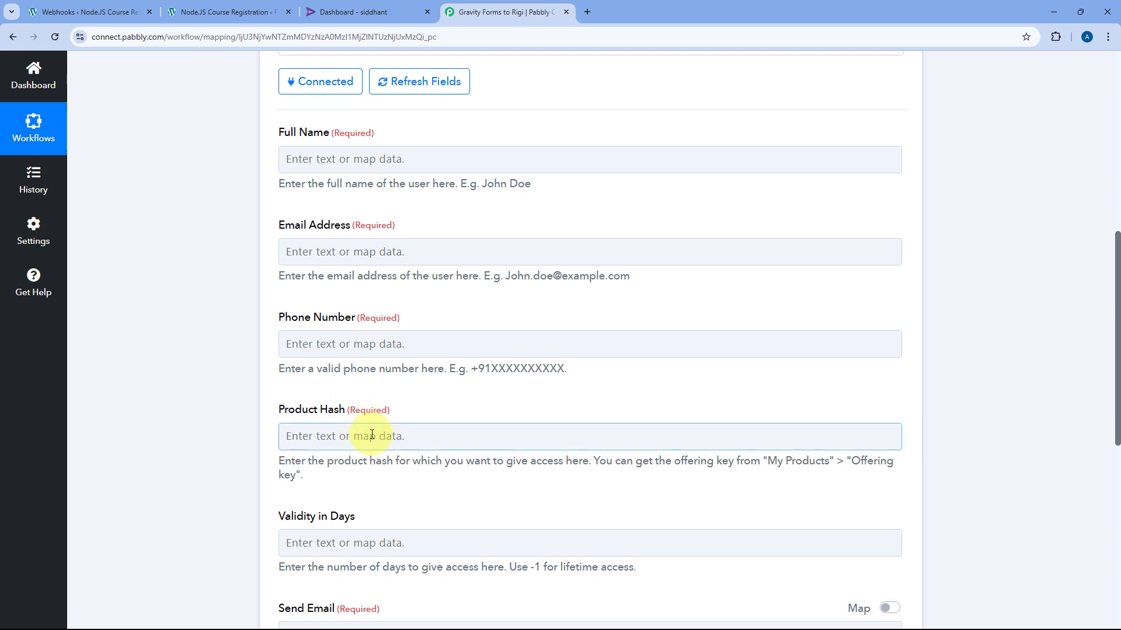
scroll(298, 392, "up", 2)
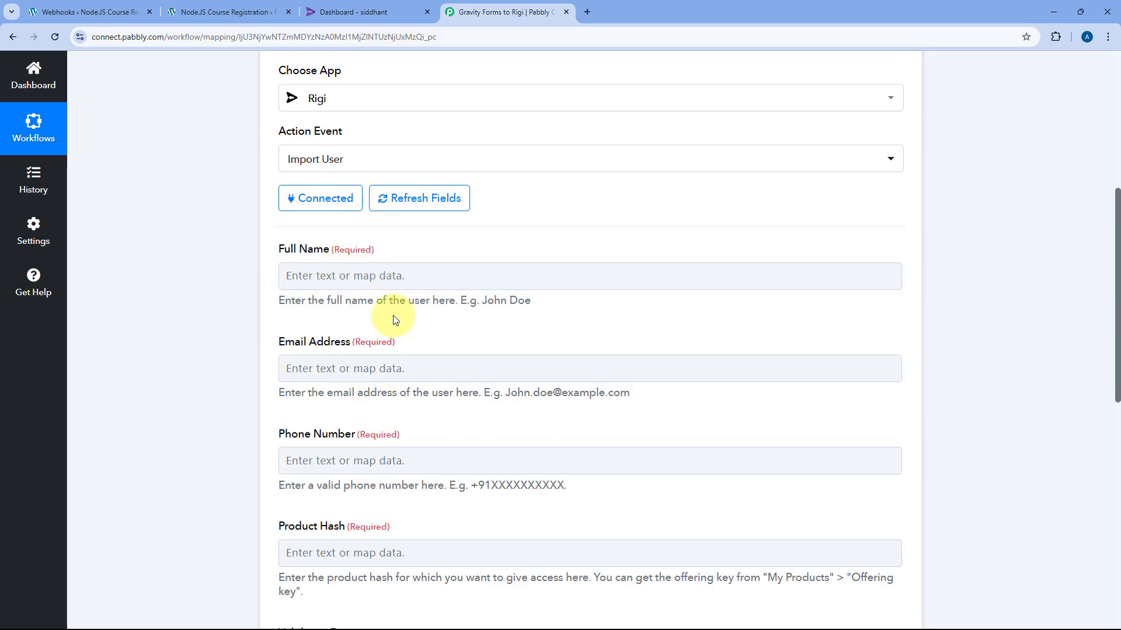
scroll(537, 350, "up", 5)
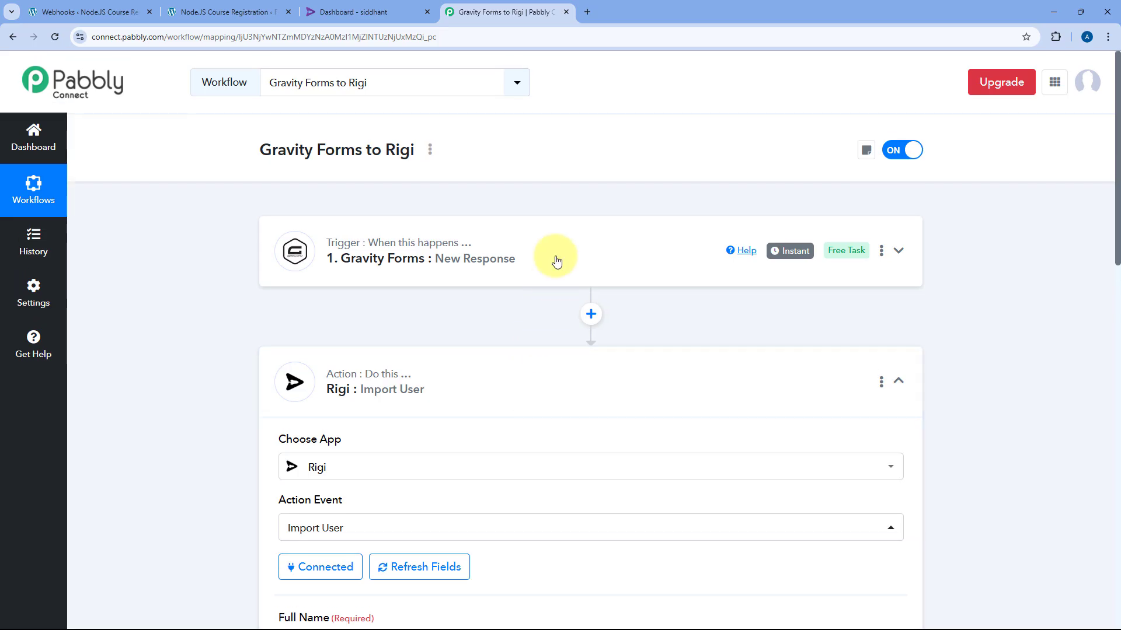
left_click(555, 255)
scroll(234, 327, "down", 10)
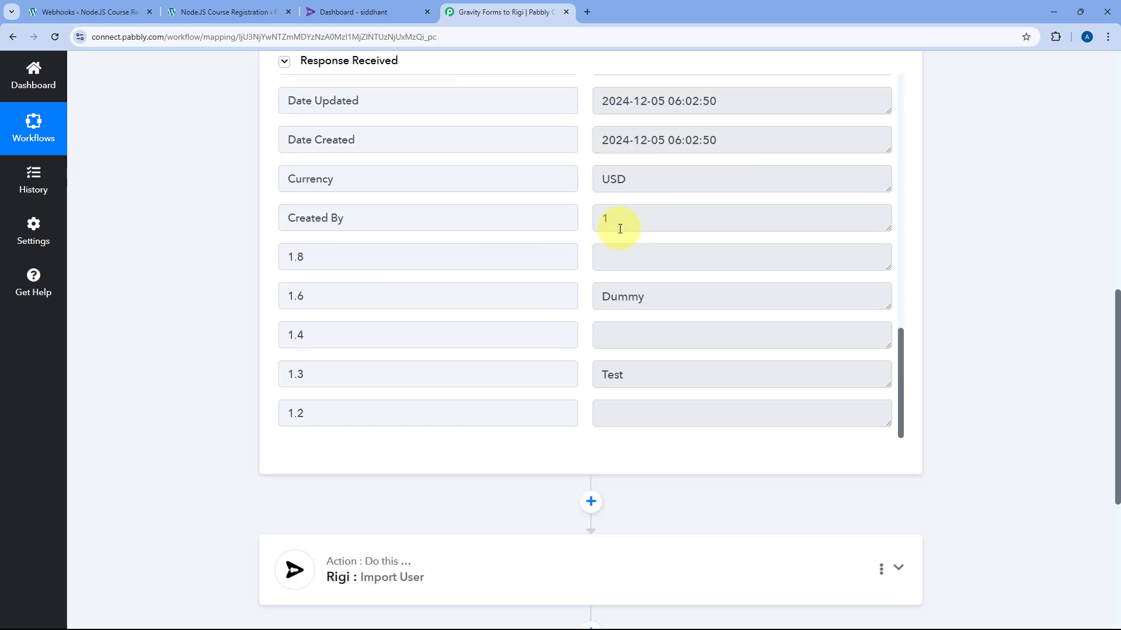
scroll(636, 423, "up", 3)
scroll(637, 403, "down", 1)
scroll(638, 402, "up", 5)
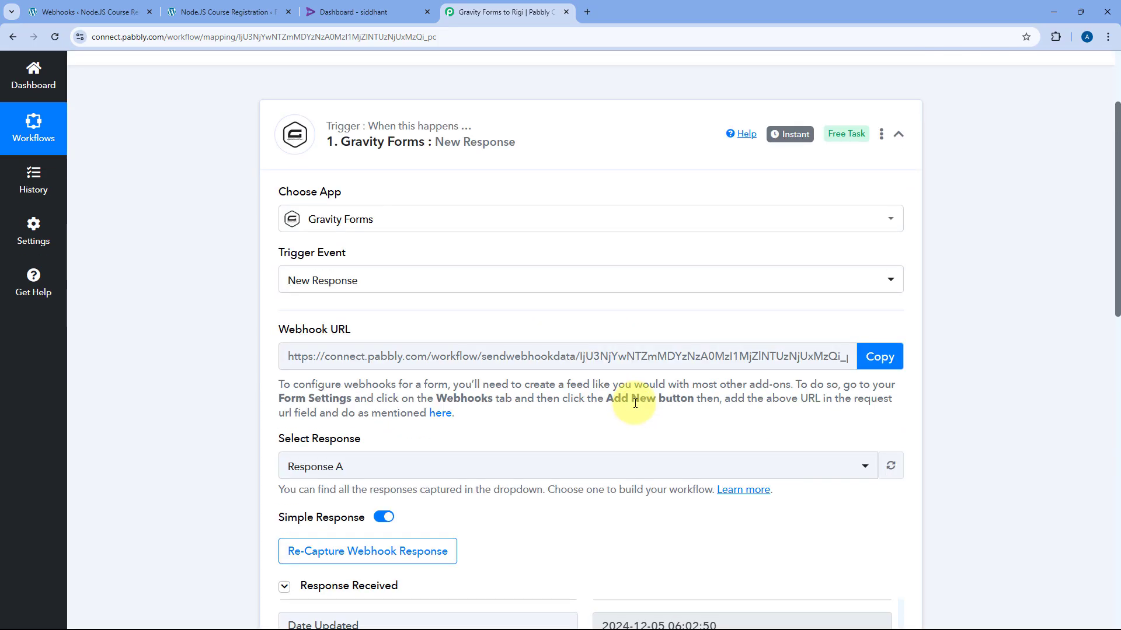
scroll(633, 380, "down", 4)
scroll(590, 405, "up", 5)
scroll(589, 409, "up", 6)
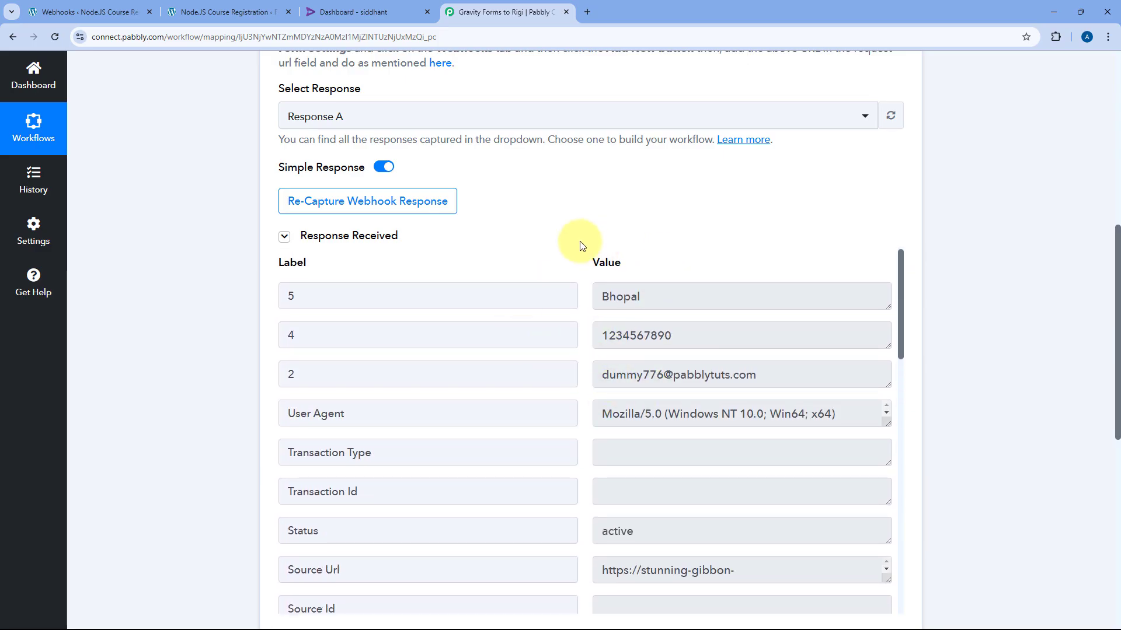
scroll(205, 317, "down", 7)
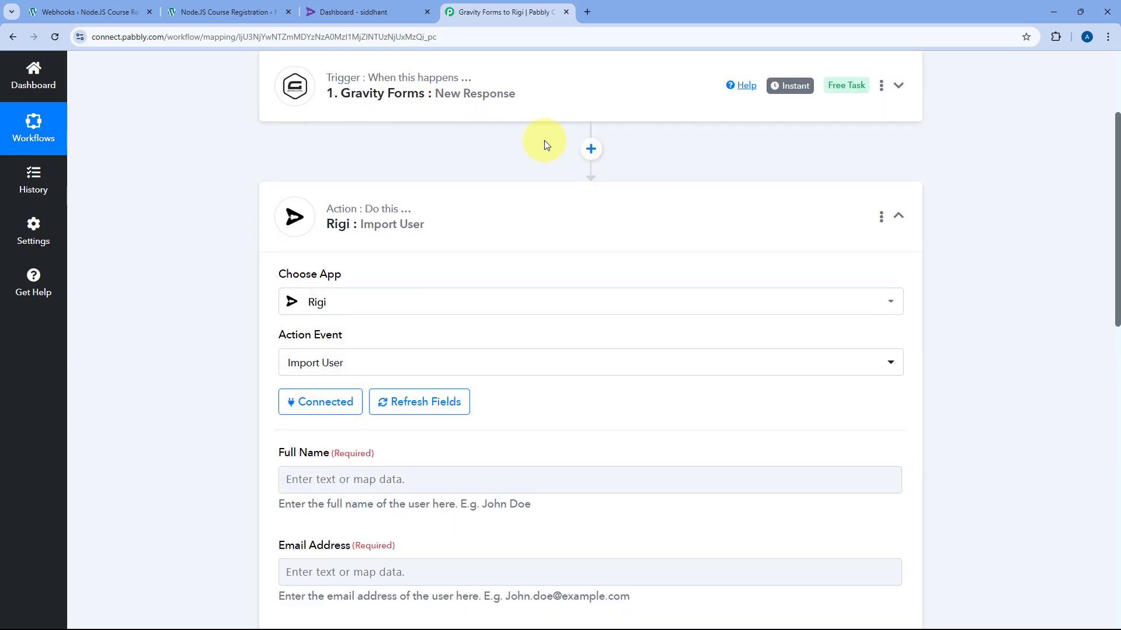
scroll(190, 315, "down", 5)
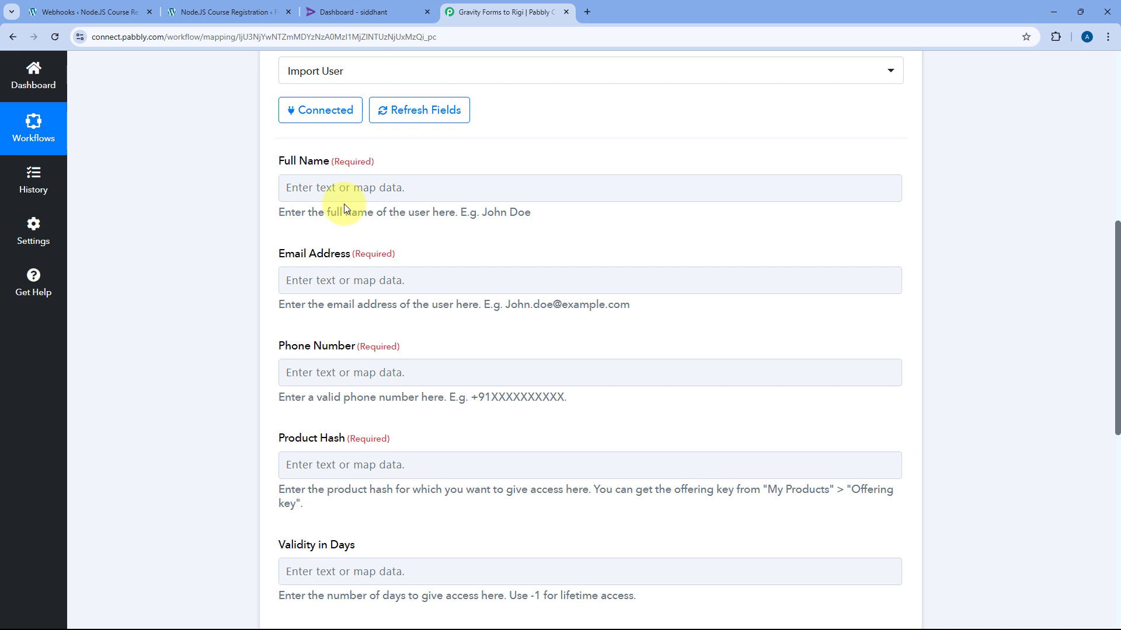
Map the New Response values 1.3 Test and 1.6 Dummy into Full Name
left_click(318, 188)
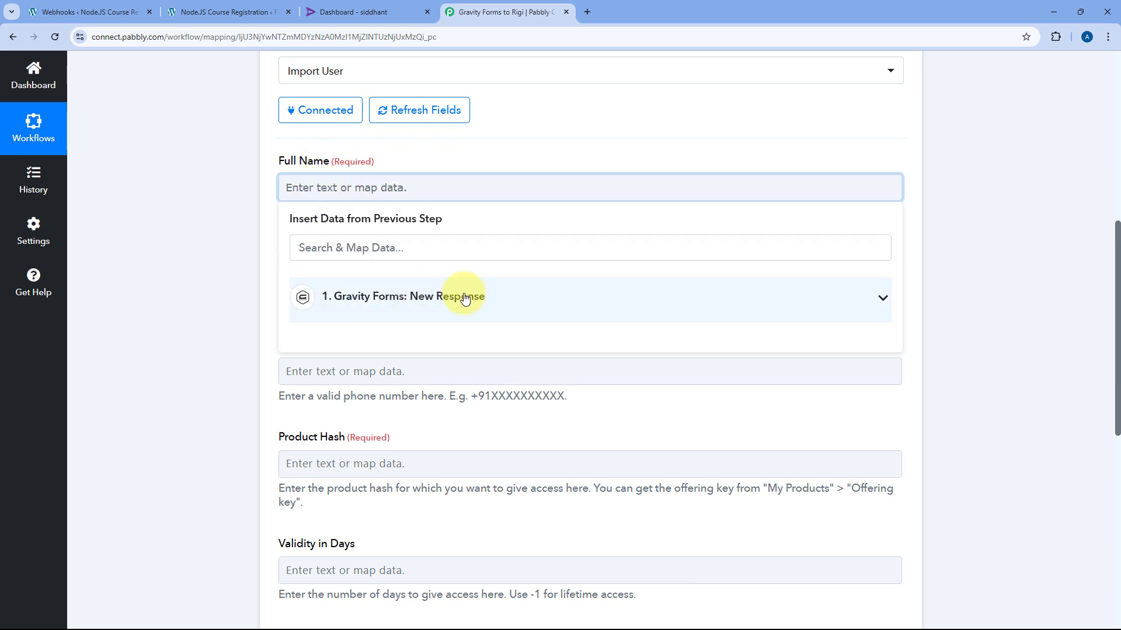
left_click(465, 298)
scroll(516, 360, "down", 8)
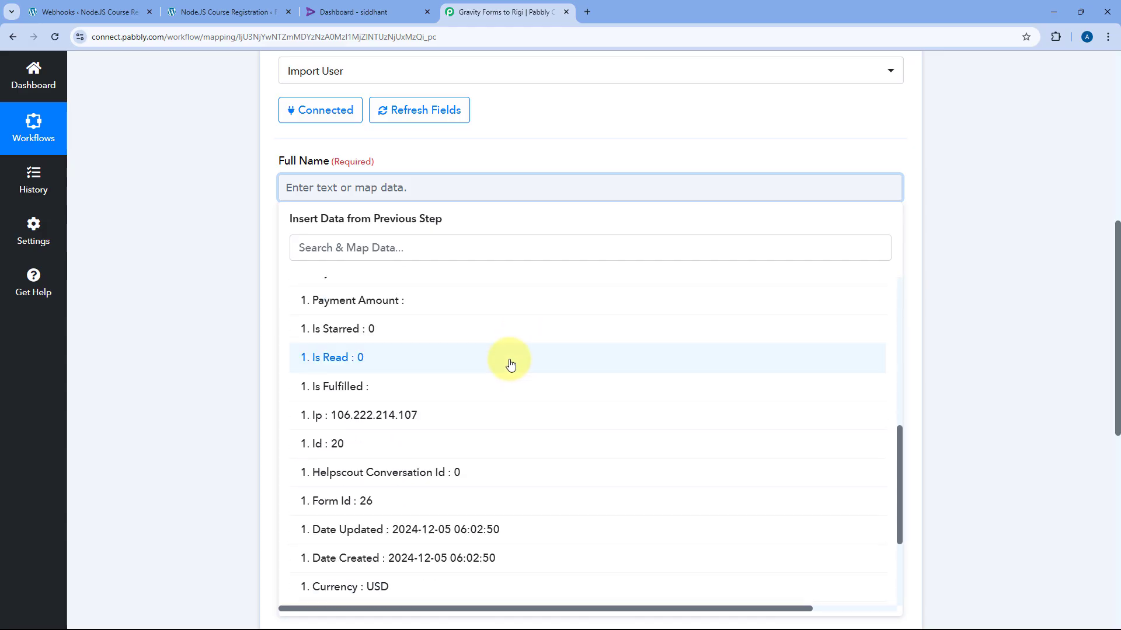
scroll(499, 365, "down", 3)
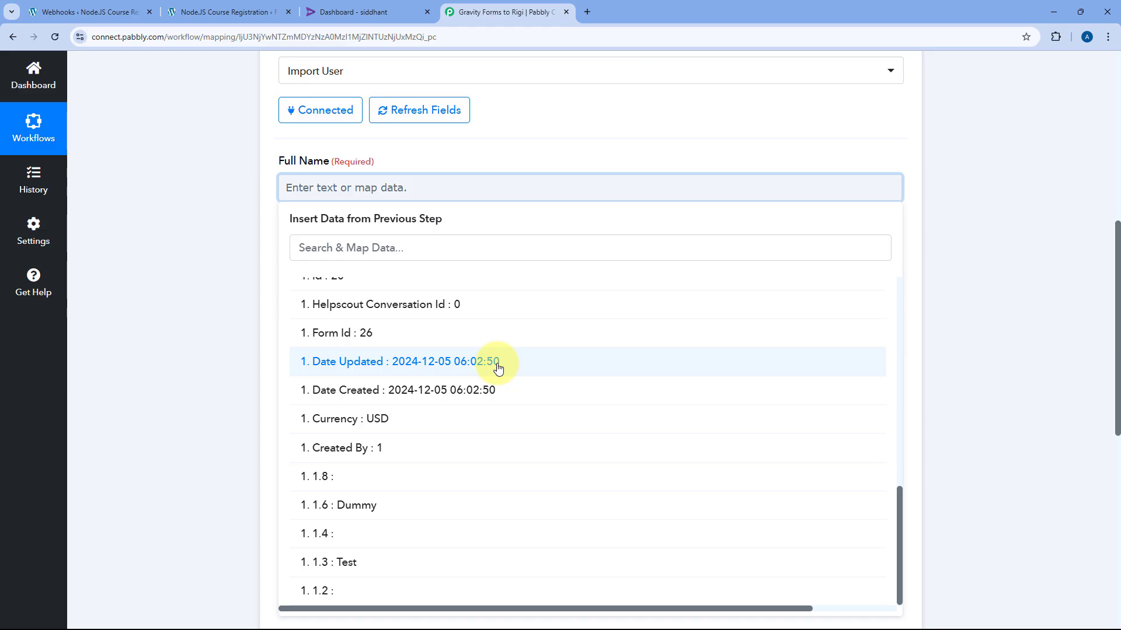
scroll(495, 352, "down", 2)
scroll(308, 368, "up", 2)
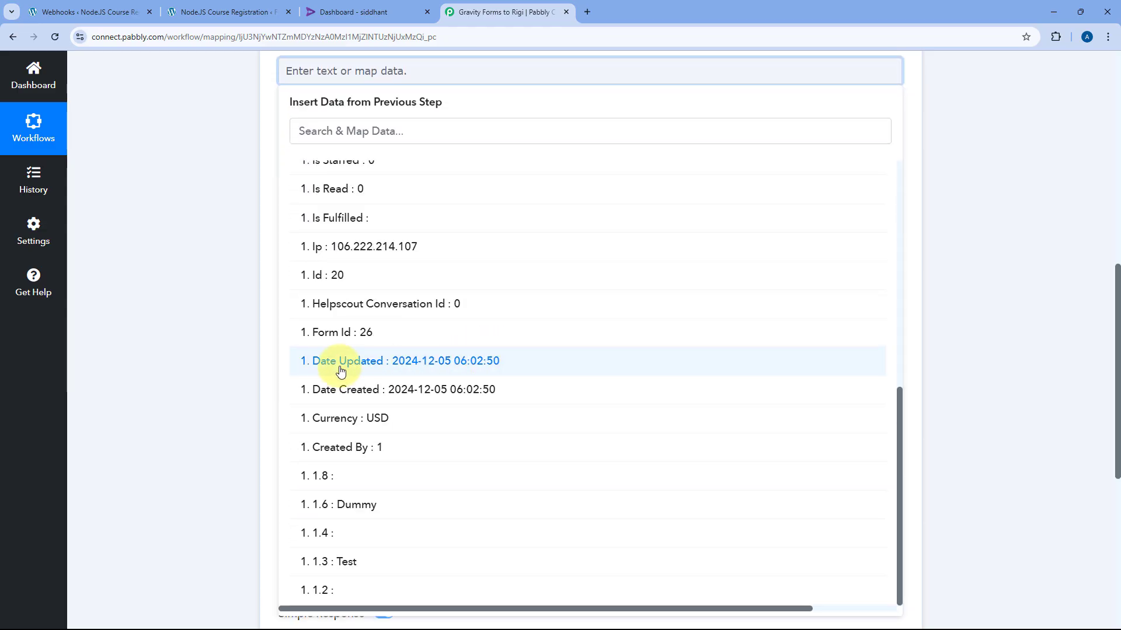
scroll(272, 377, "up", 1)
scroll(497, 388, "down", 2)
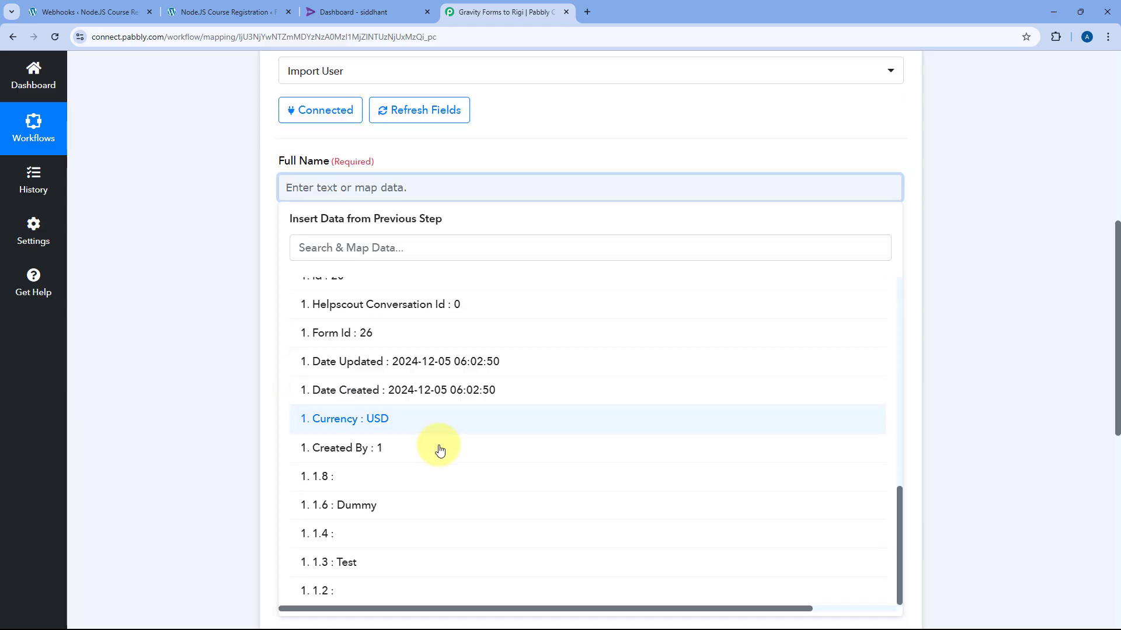
left_click(371, 563)
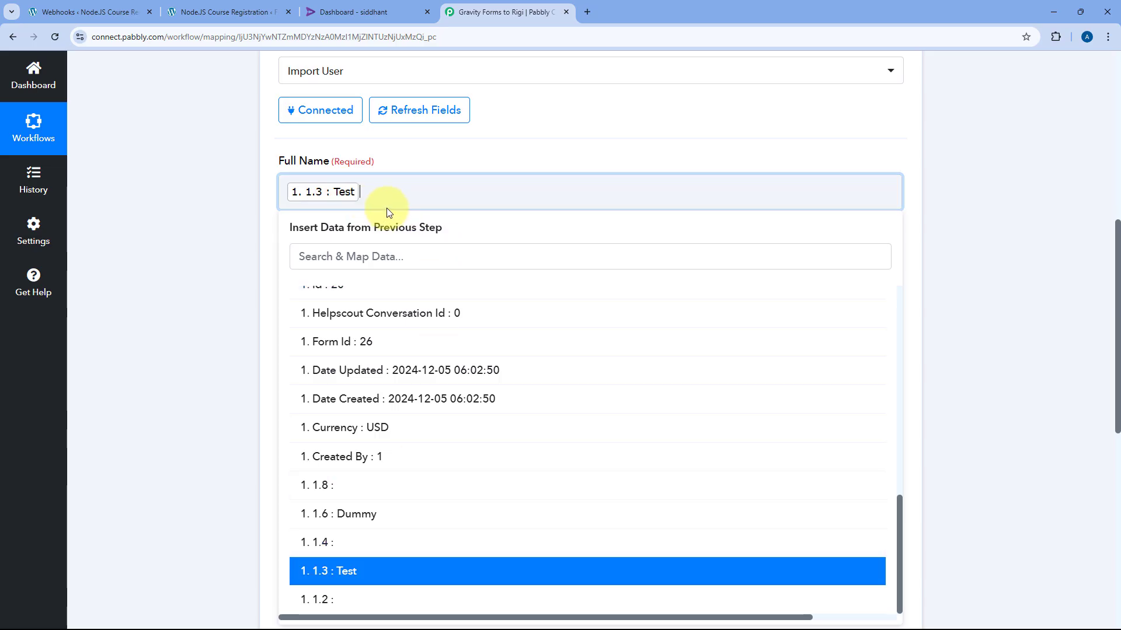
left_click(361, 520)
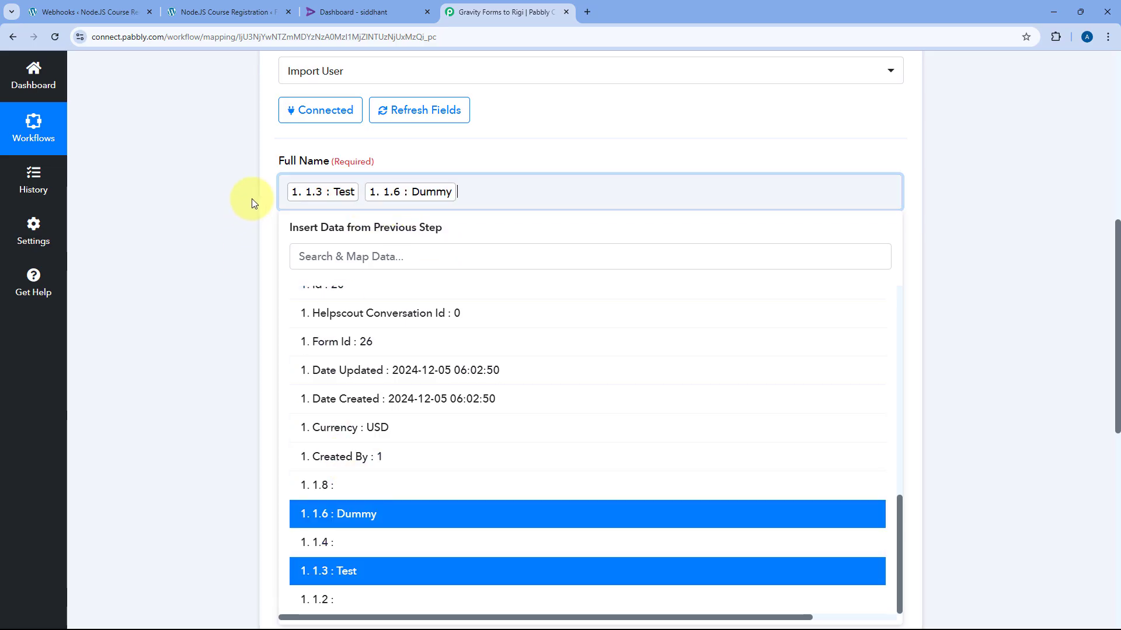
left_click(254, 195)
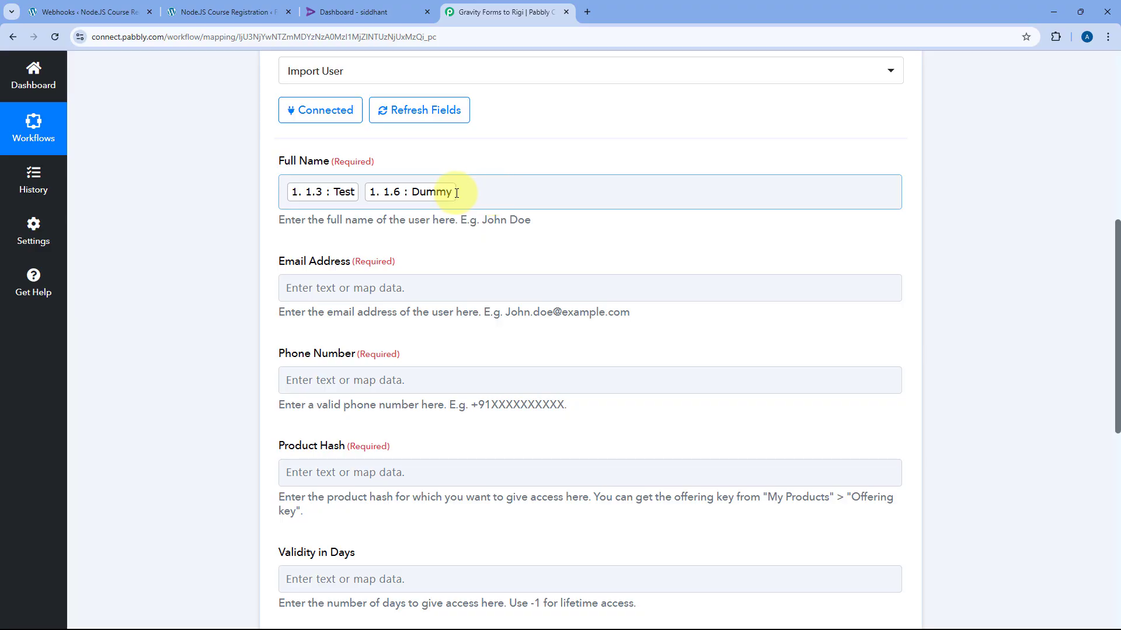
Map response item 1.2 into Email Address and item 1.4 into Phone Number
left_click(325, 290)
scroll(393, 250, "down", 1)
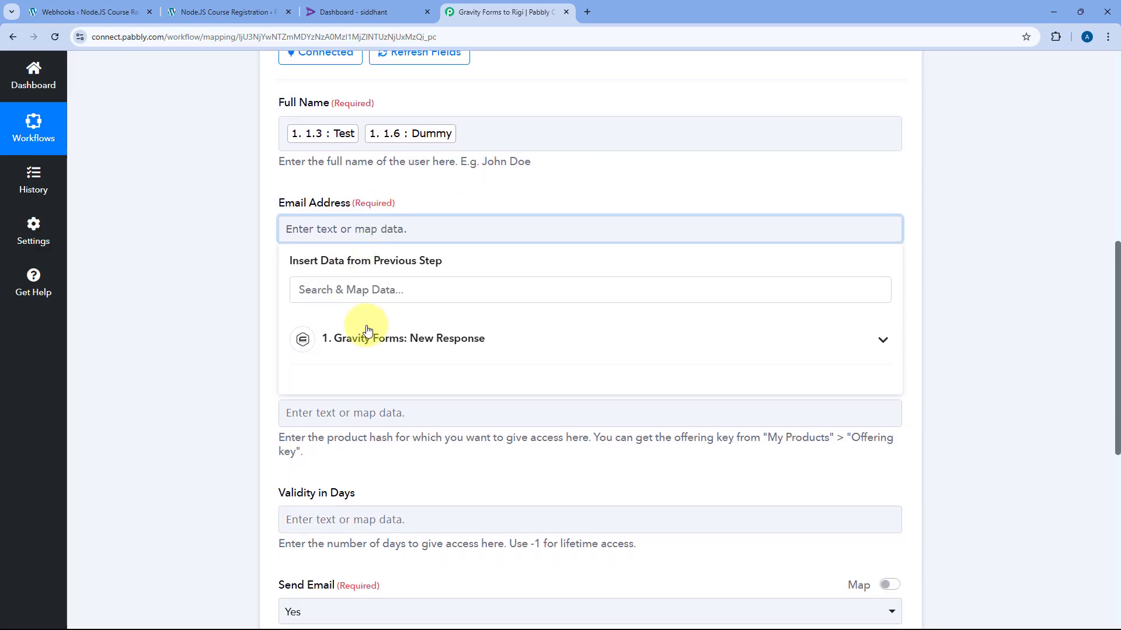
left_click(441, 338)
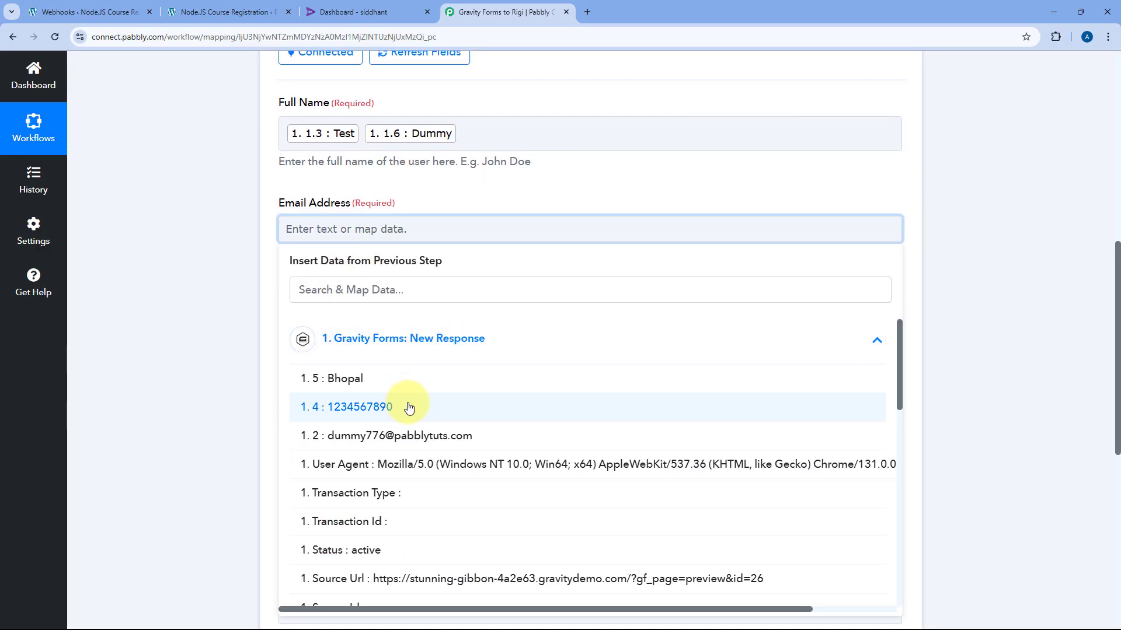
left_click(419, 442)
left_click(382, 329)
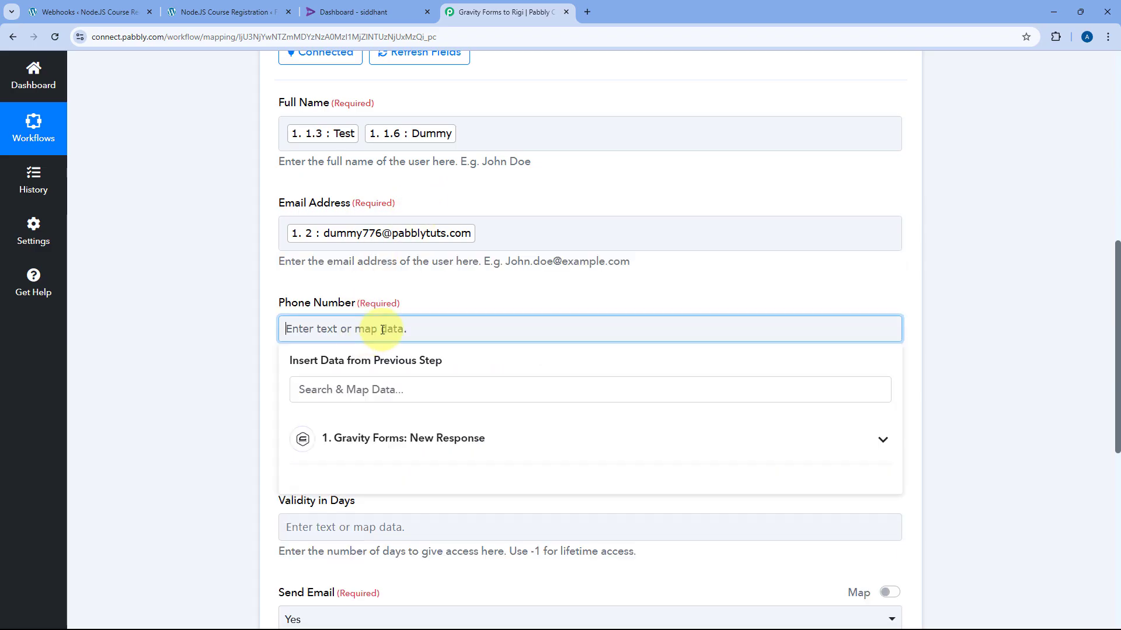
left_click(400, 439)
left_click(408, 503)
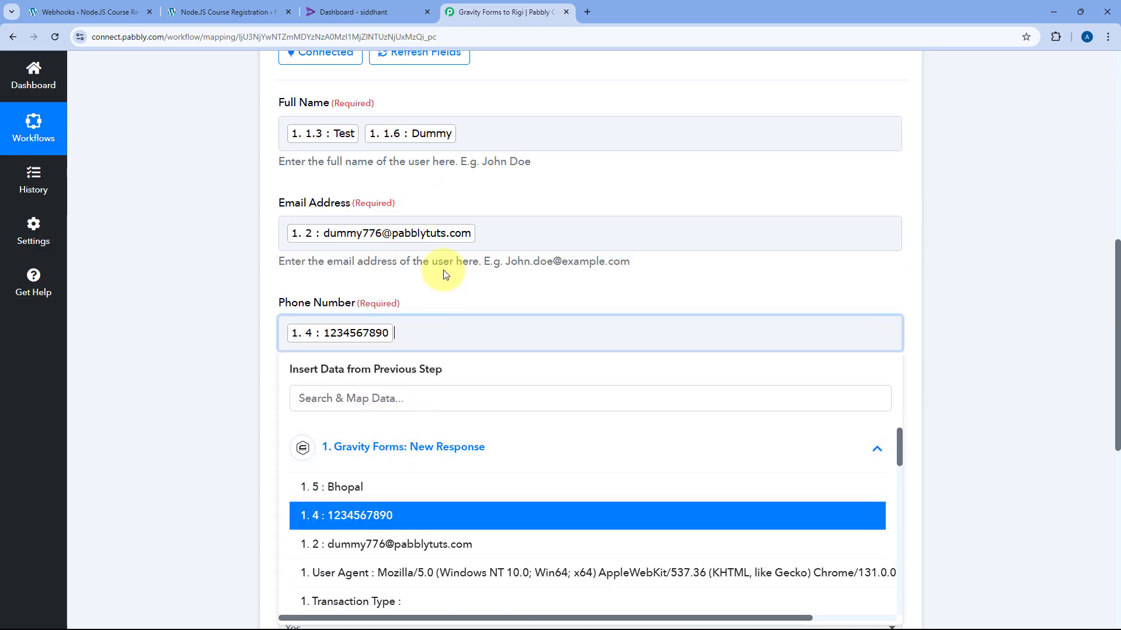
left_click(444, 275)
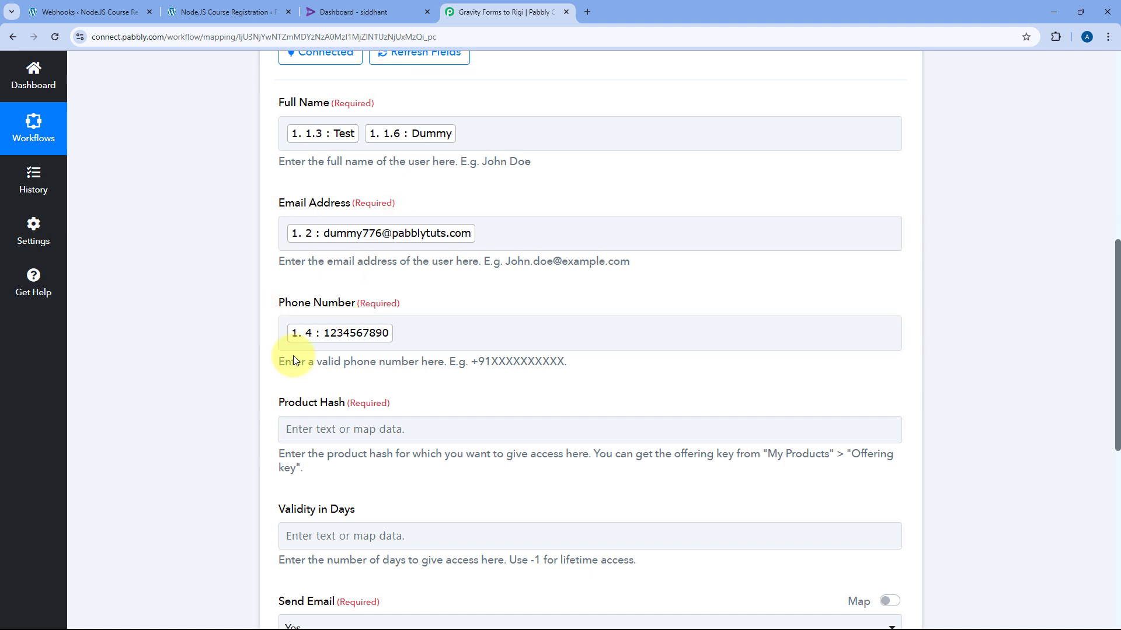
scroll(327, 268, "down", 2)
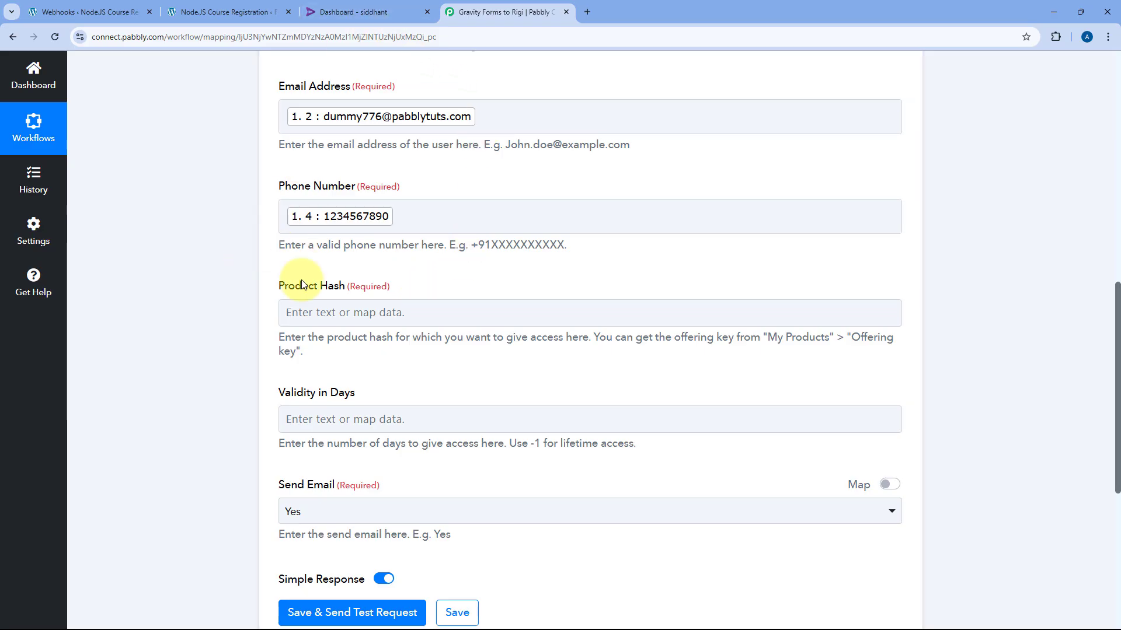
Copy the NodeJs course's offering key from the course list under My products in Rigi
left_click(383, 9)
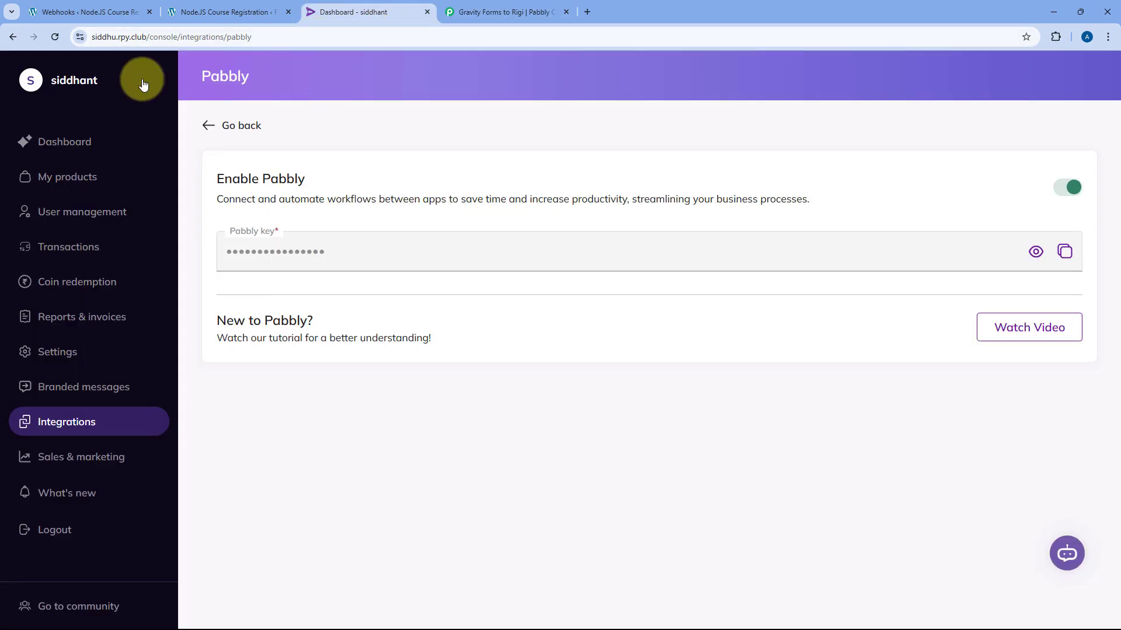
left_click(60, 176)
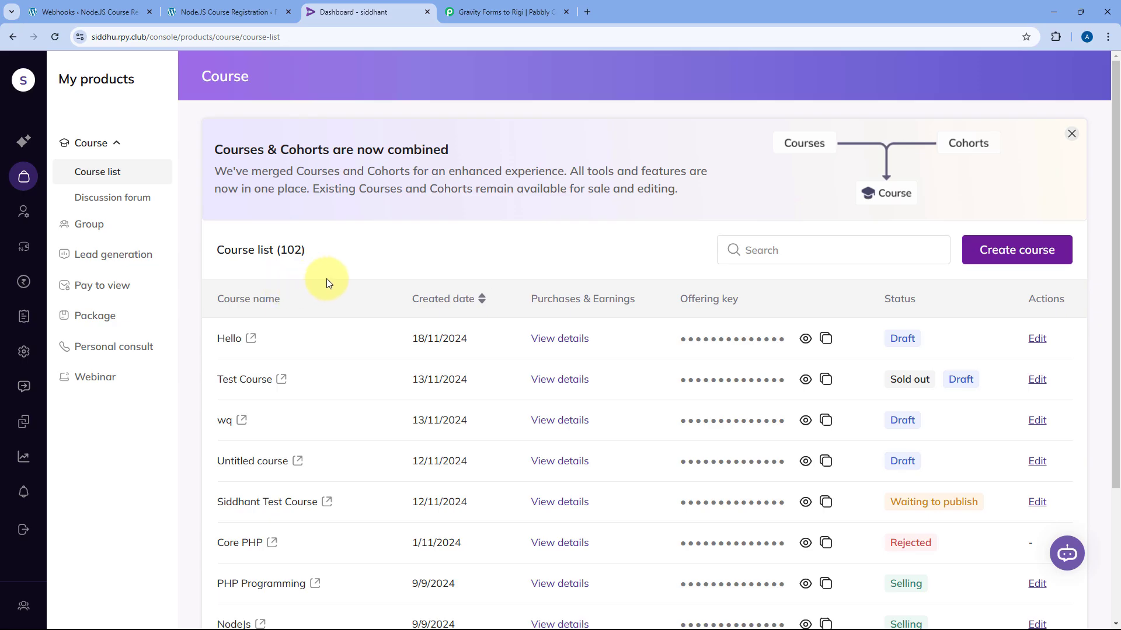
scroll(292, 309, "down", 3)
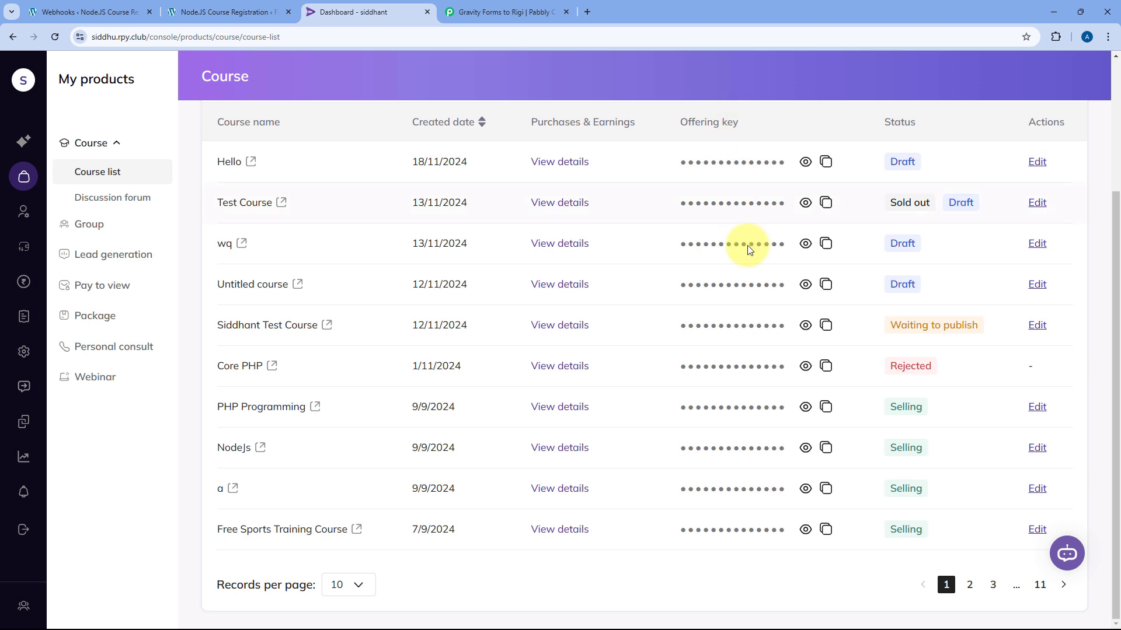
left_click(825, 447)
Paste the copied NodeJs offering key into the Product Hash field
left_click(505, 12)
left_click(320, 316)
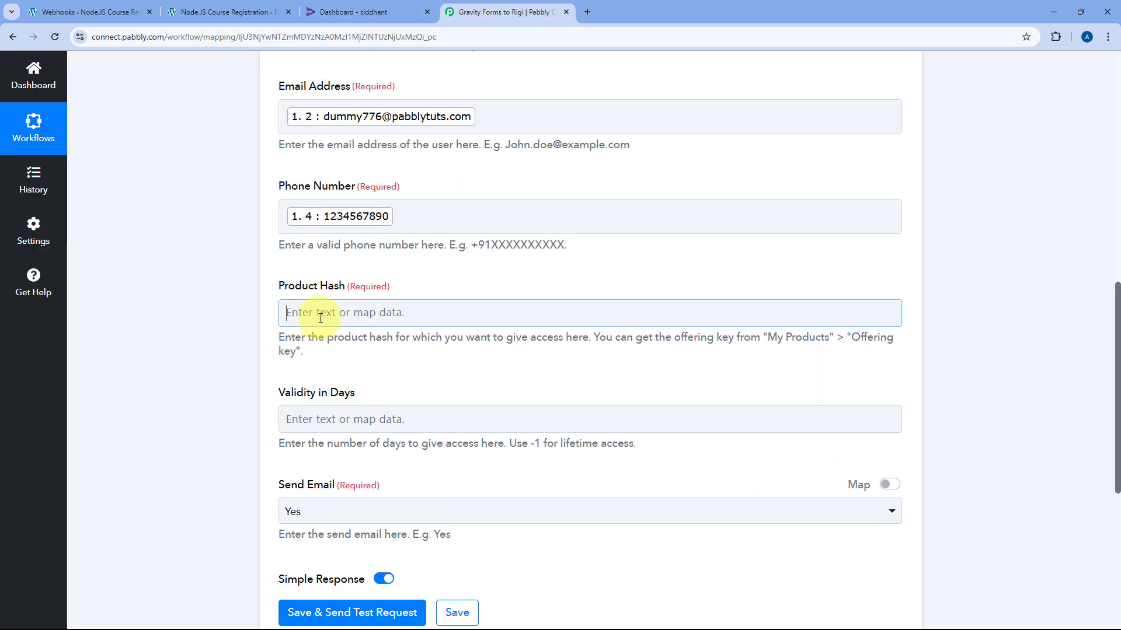
right_click(320, 318)
left_click(368, 450)
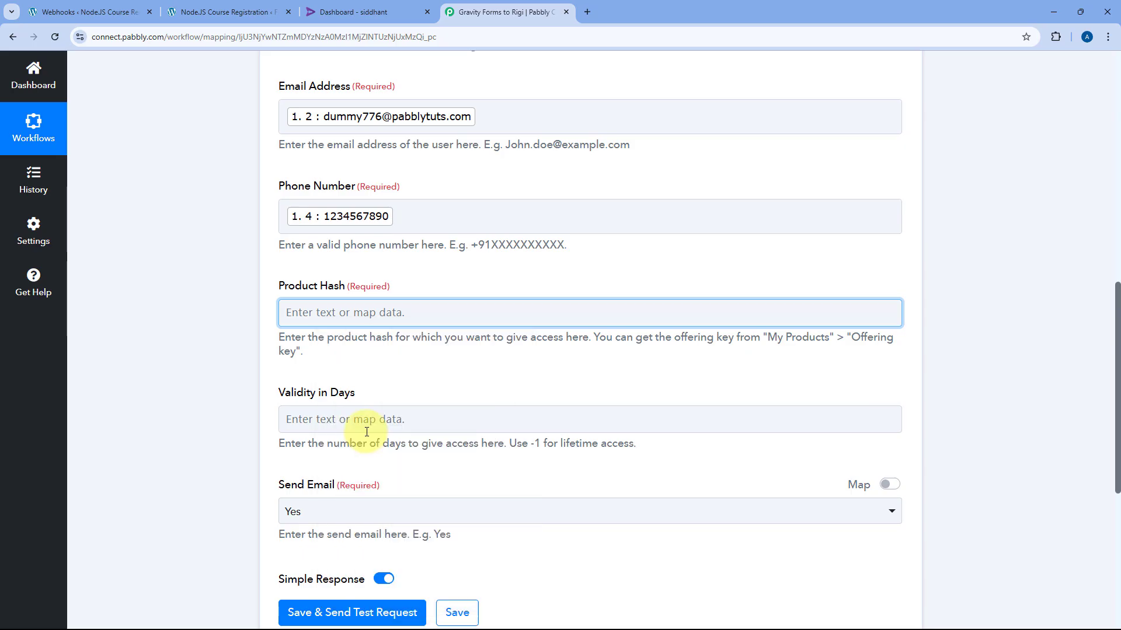
left_click(424, 306)
left_click(424, 284)
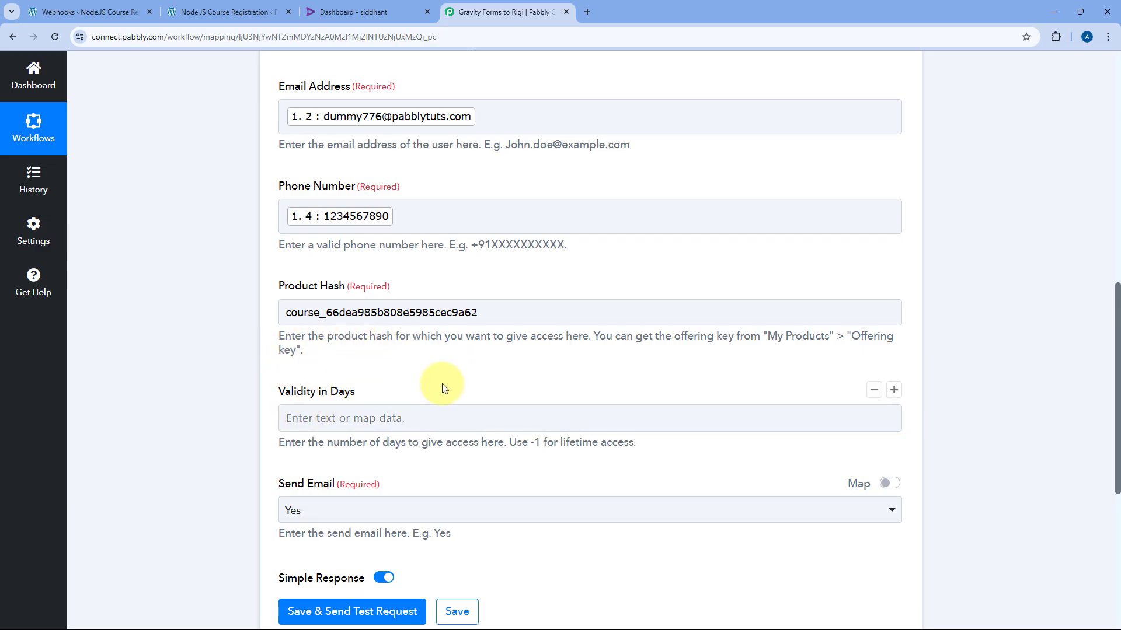
Enter -1 in Validity in Days for lifetime access
left_click(397, 415)
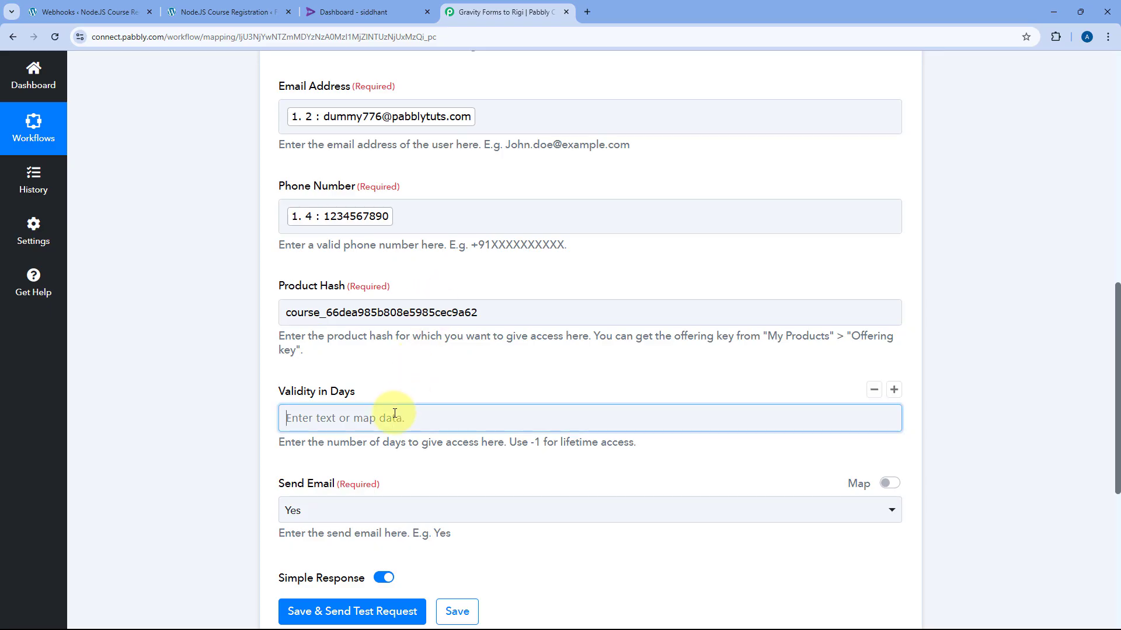
type("-1")
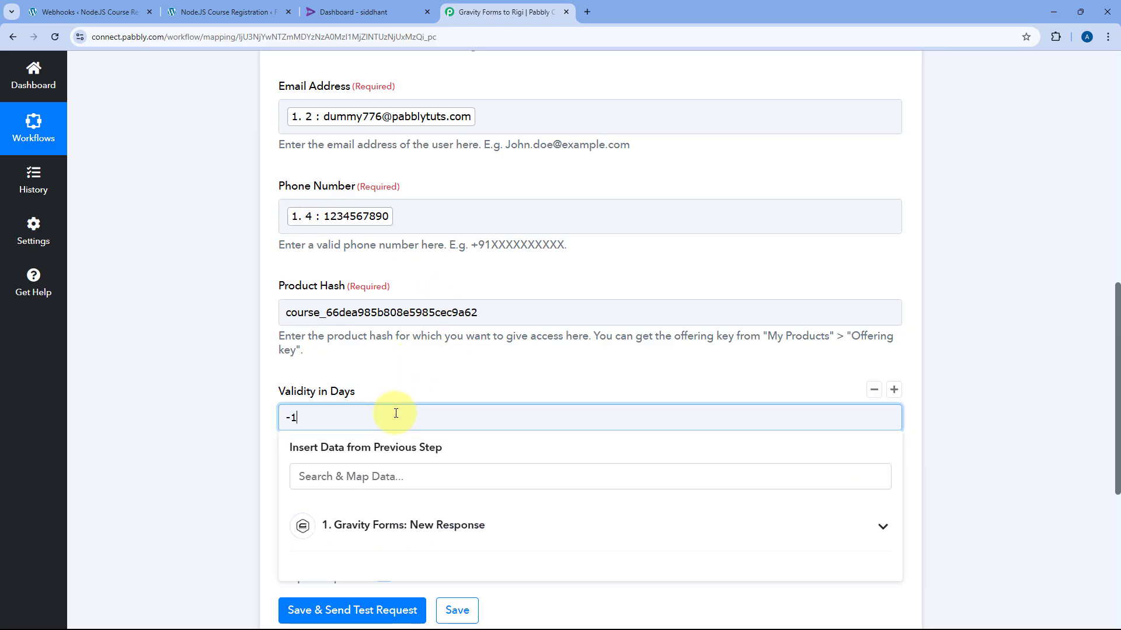
left_click(367, 373)
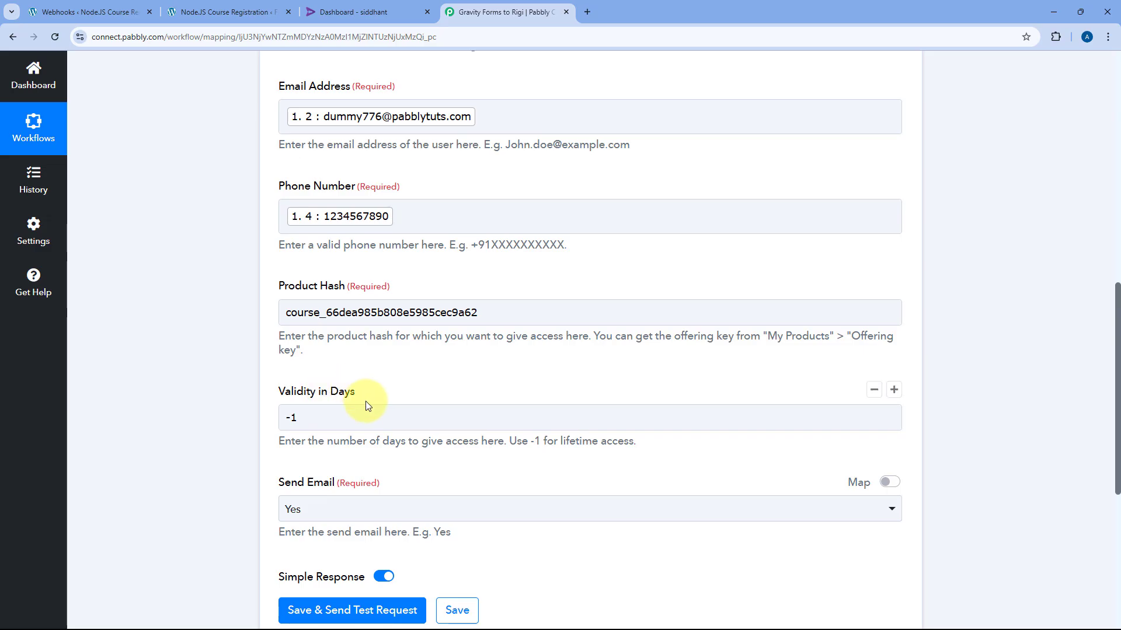
left_click_drag(636, 442, 502, 441)
left_click(492, 382)
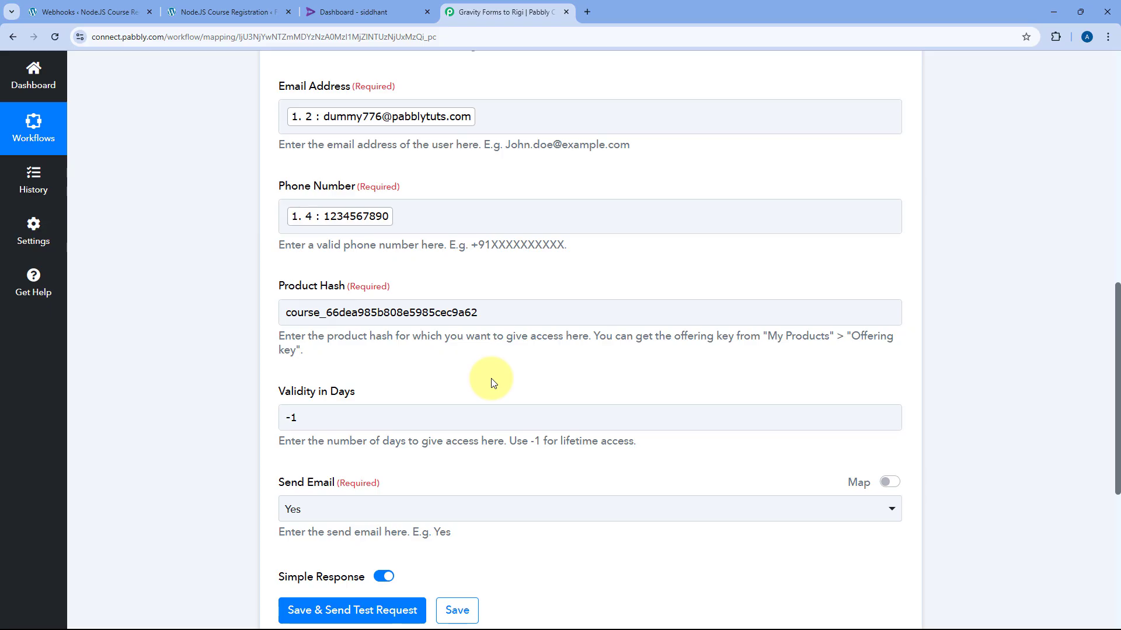
Set Send Email to Yes in the Rigi Import User action
scroll(282, 327, "down", 3)
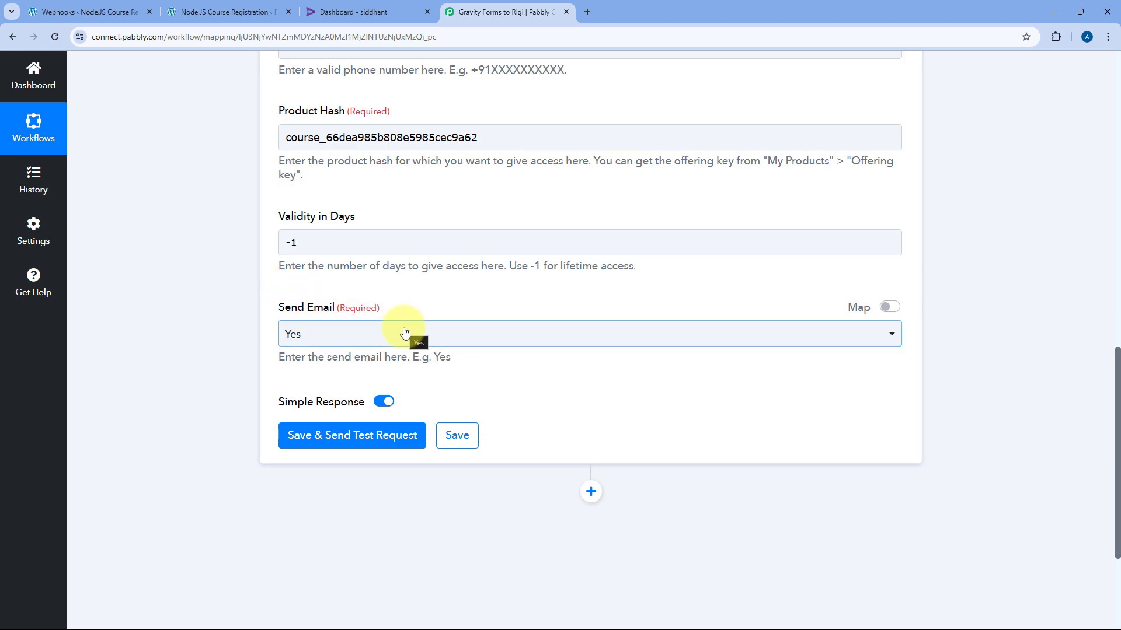
left_click(405, 333)
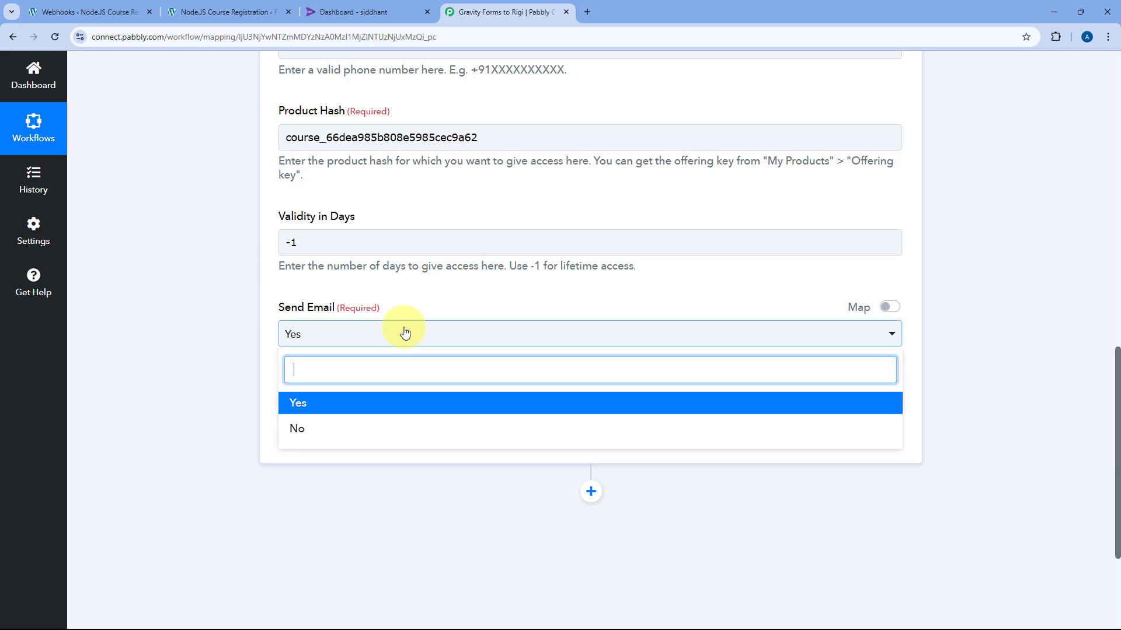
left_click(295, 407)
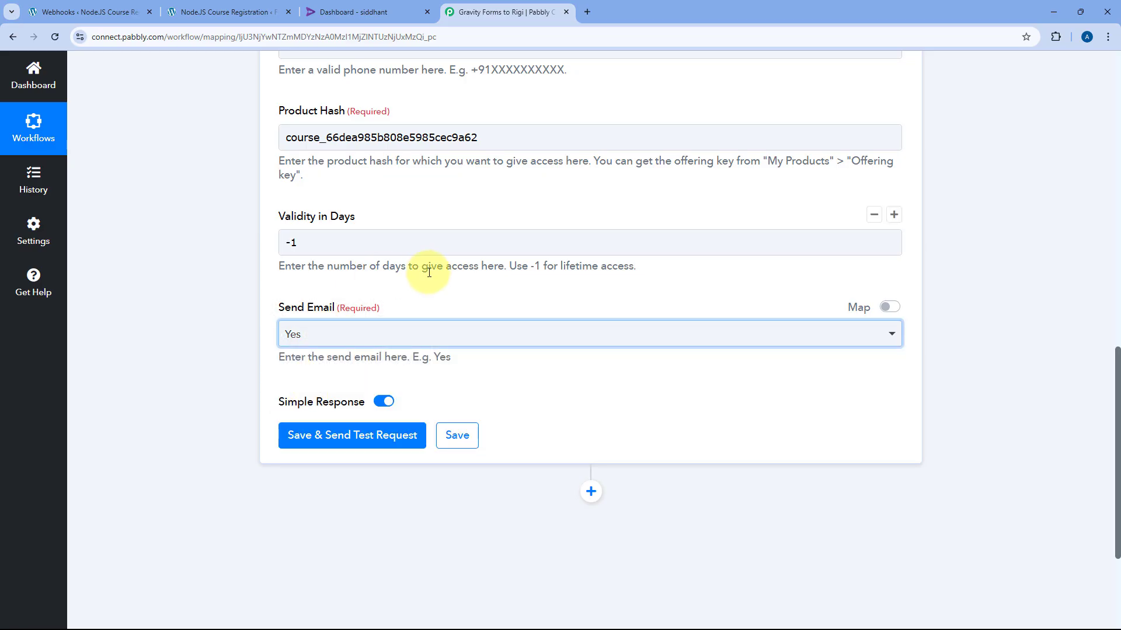
scroll(427, 245, "up", 5)
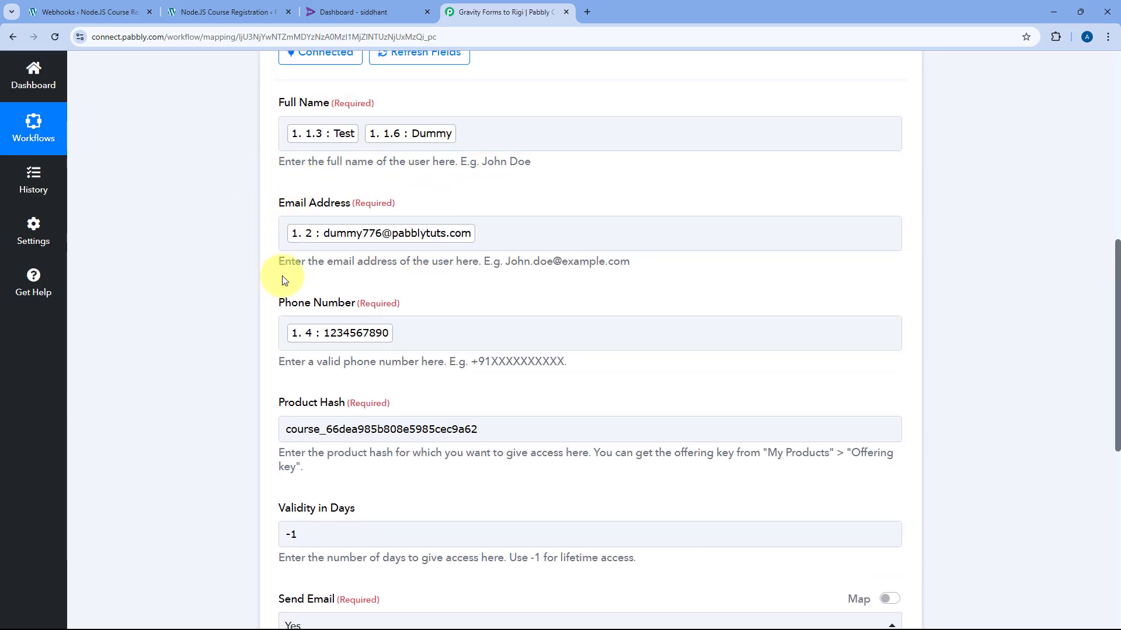
scroll(287, 230, "down", 3)
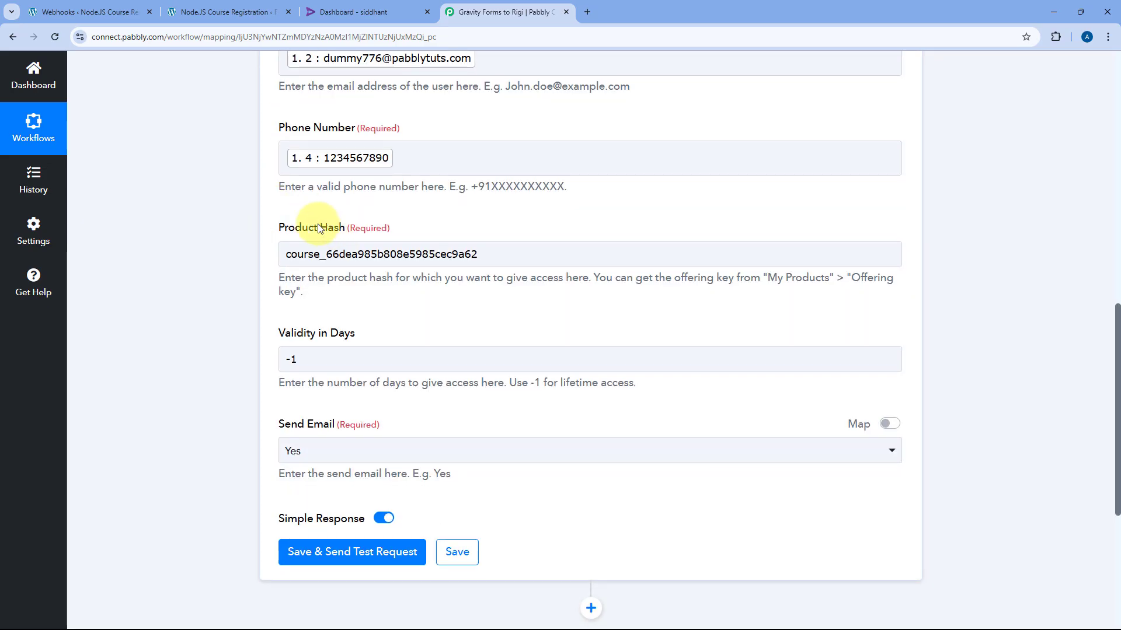
scroll(315, 233, "down", 3)
Save the Rigi action, send a test request, and confirm the response shows Success and HTTP/2 200
left_click(352, 384)
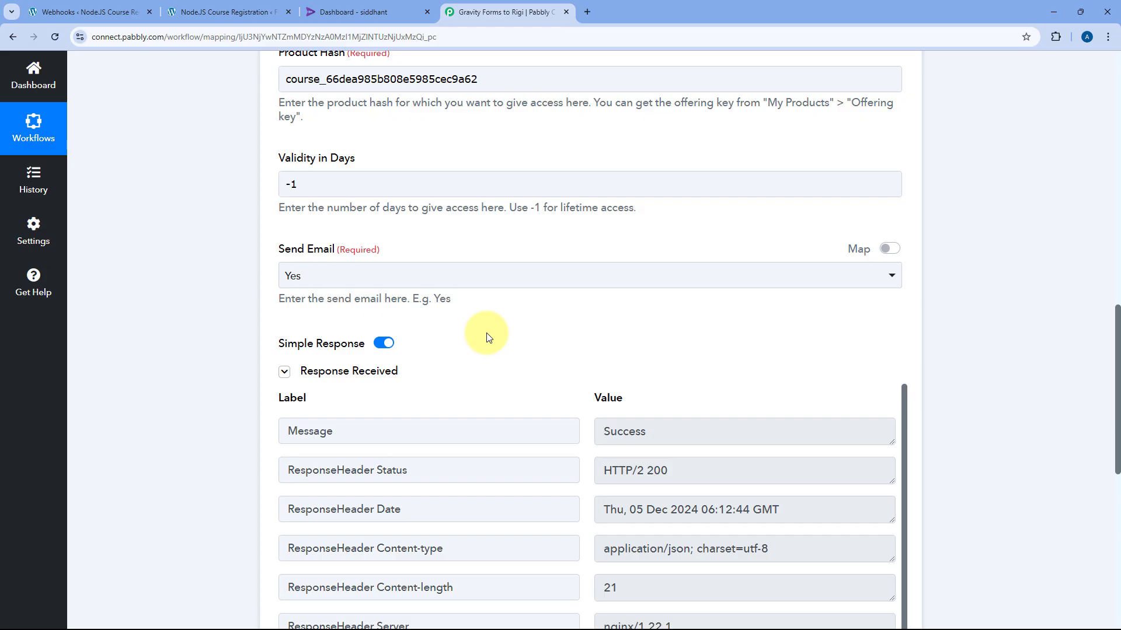
scroll(487, 337, "down", 3)
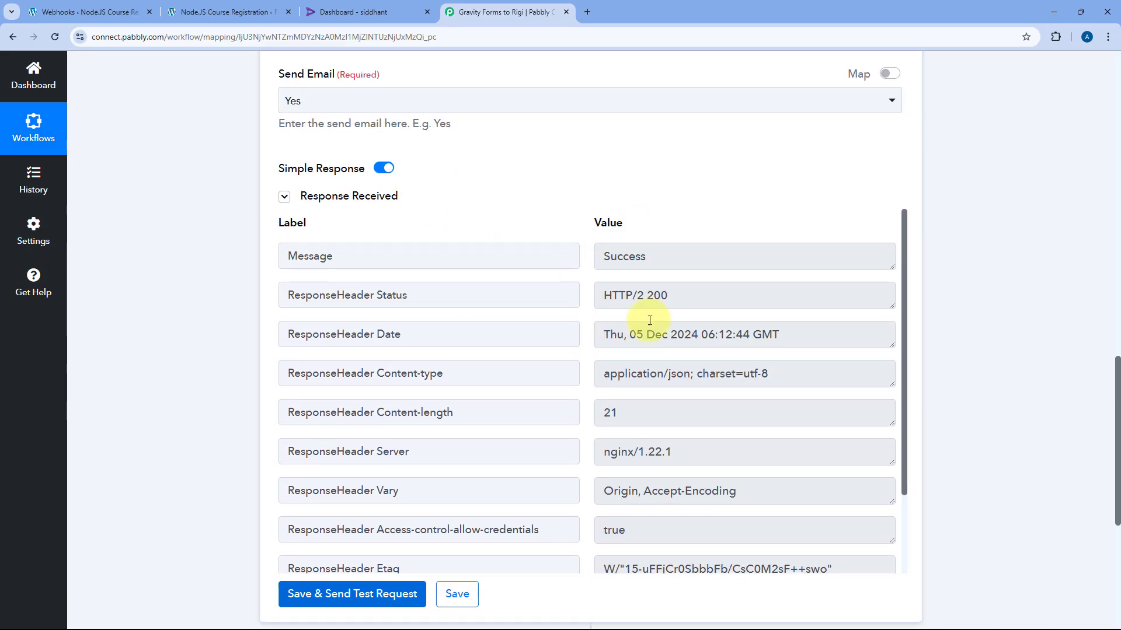
scroll(576, 375, "down", 3)
scroll(584, 376, "down", 1)
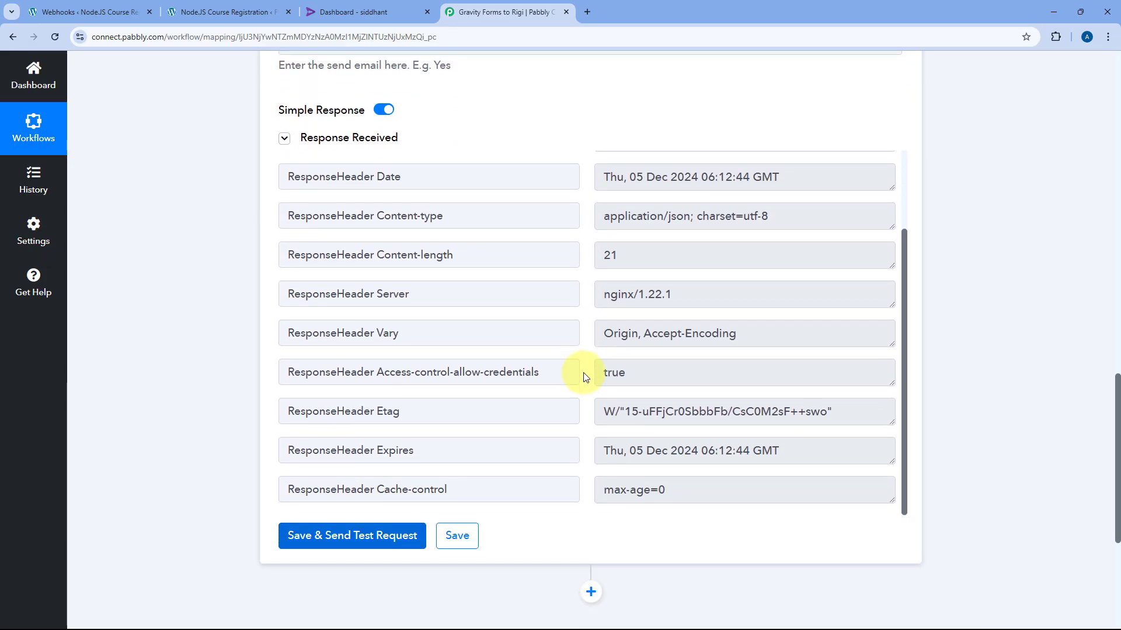
scroll(581, 375, "up", 3)
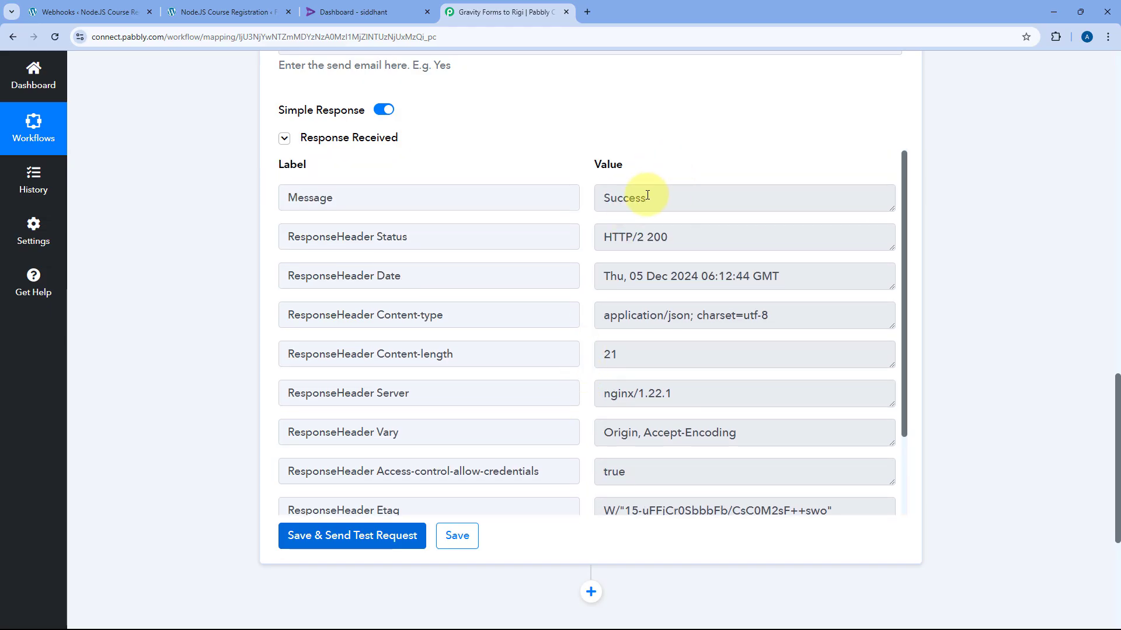
left_click_drag(623, 196, 553, 188)
left_click(654, 162)
left_click_drag(655, 195, 529, 184)
left_click(564, 152)
scroll(548, 207, "up", 4)
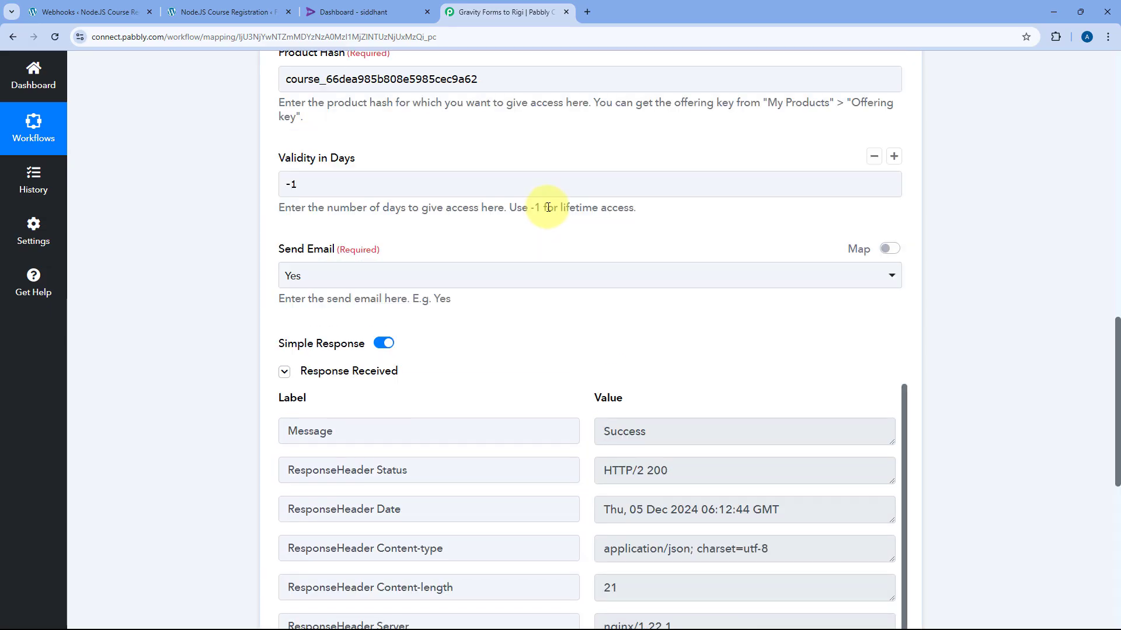
scroll(537, 175, "up", 8)
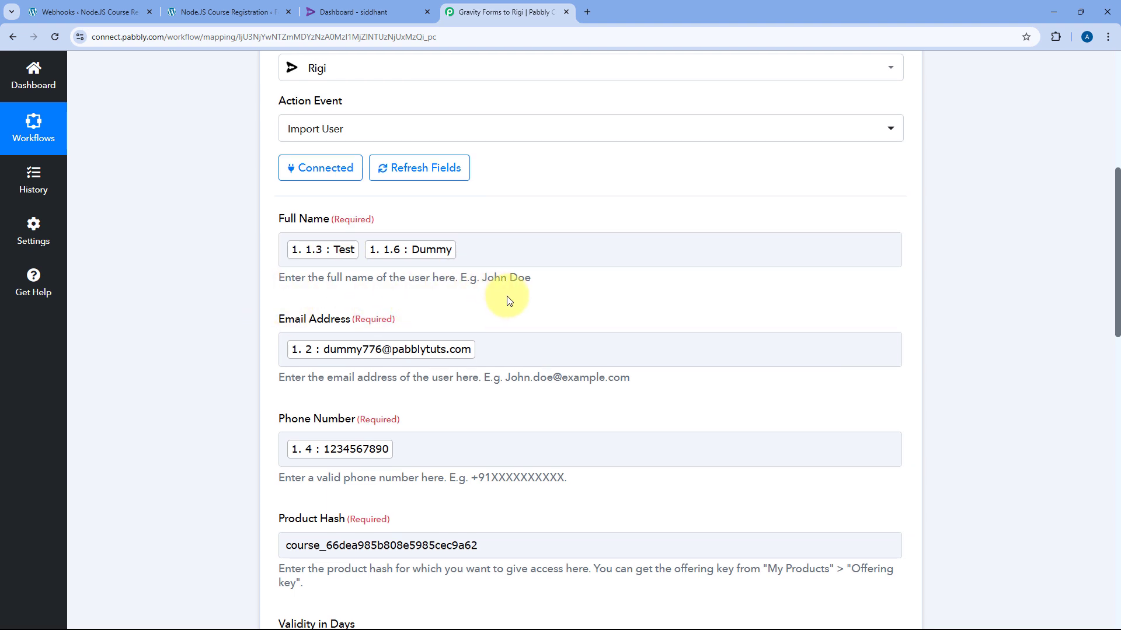
scroll(507, 300, "down", 3)
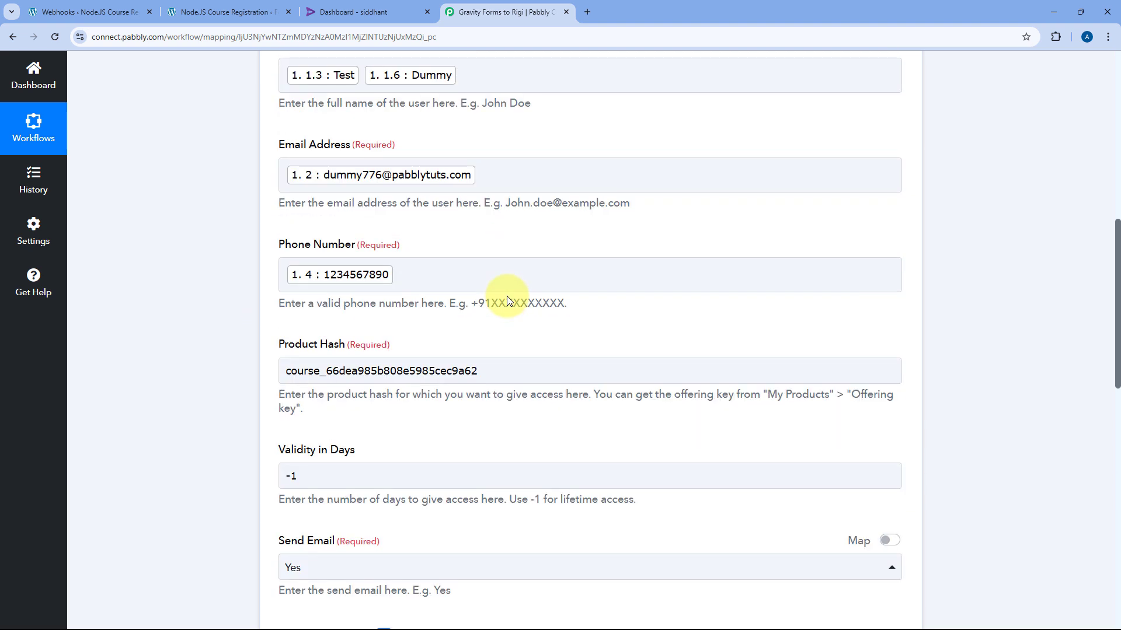
Search Rigi's User management list by the test phone number to find the imported user
left_click(370, 8)
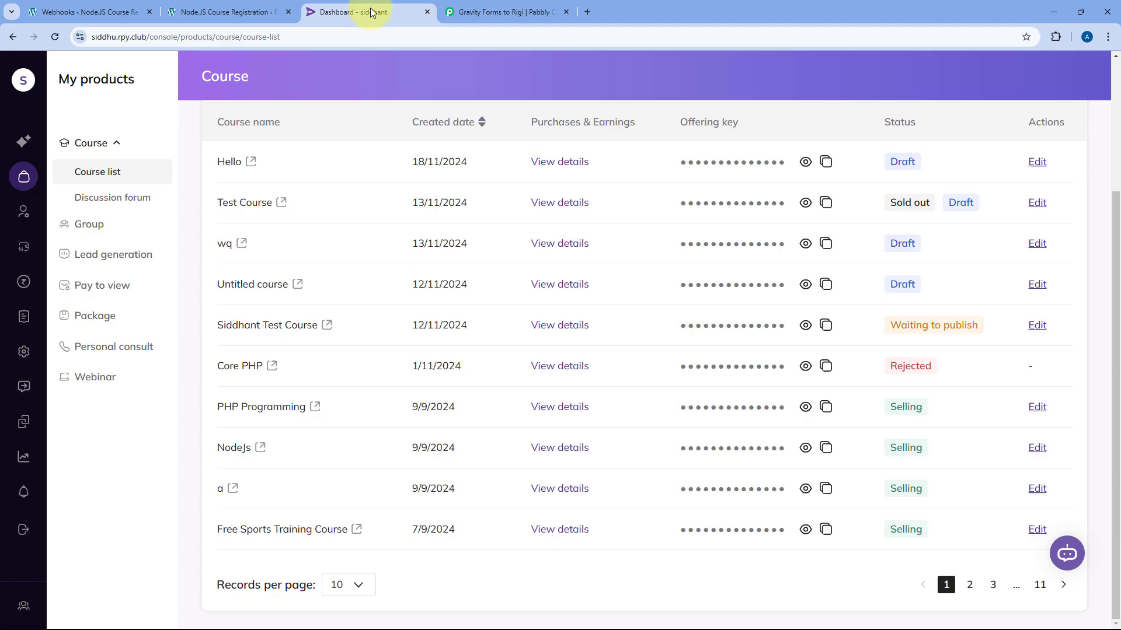
left_click(24, 211)
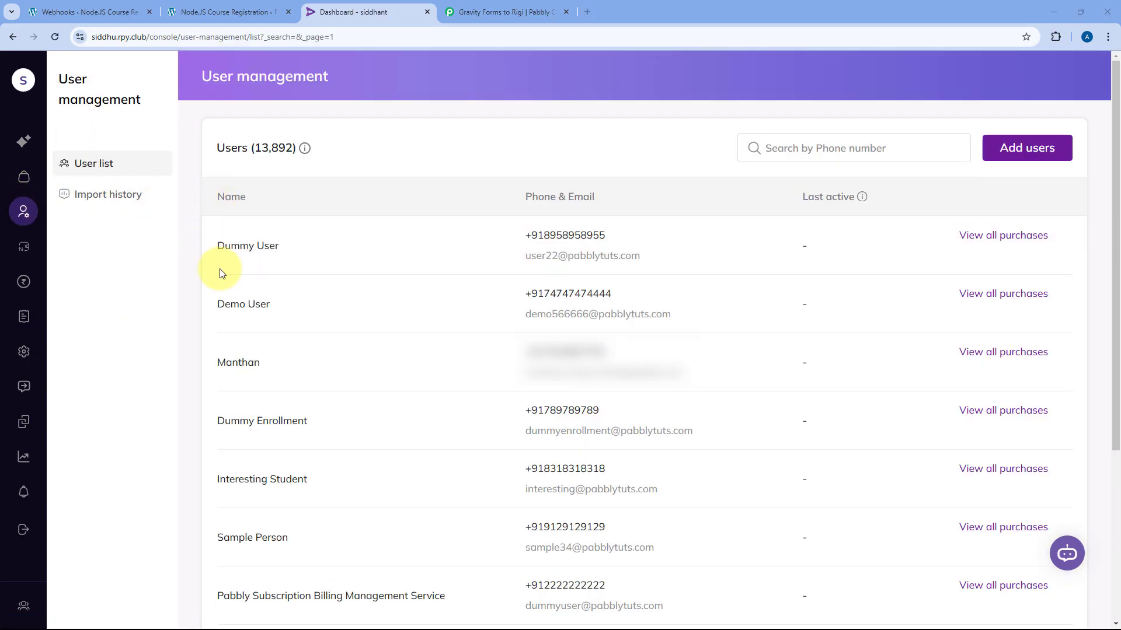
left_click(807, 147)
type("123")
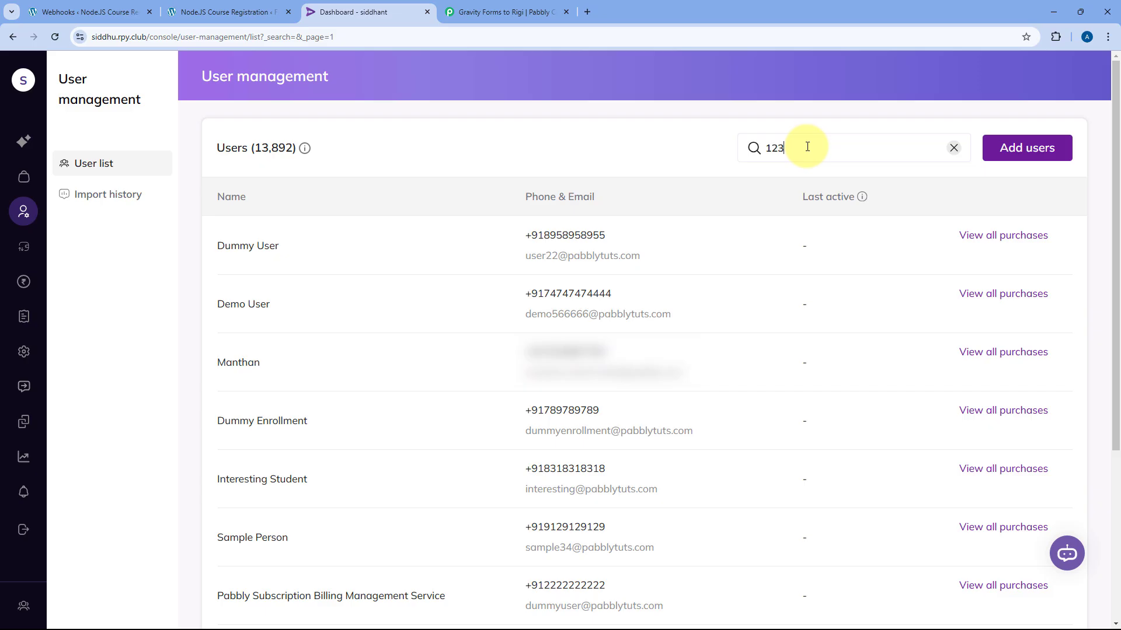
type("45678")
type("09")
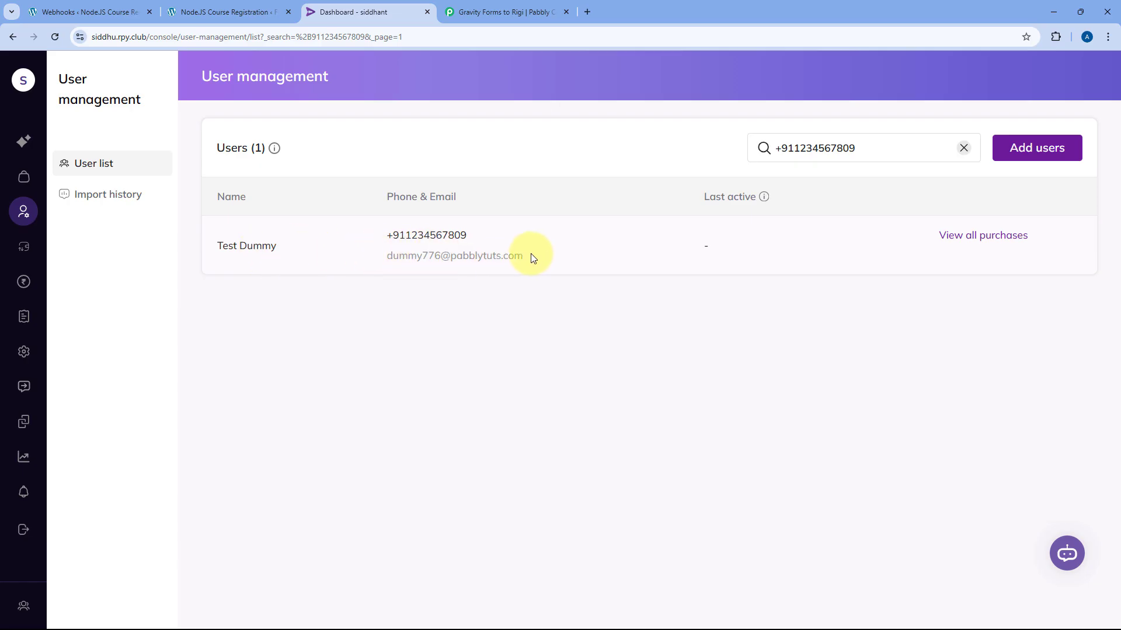
left_click_drag(530, 257, 384, 233)
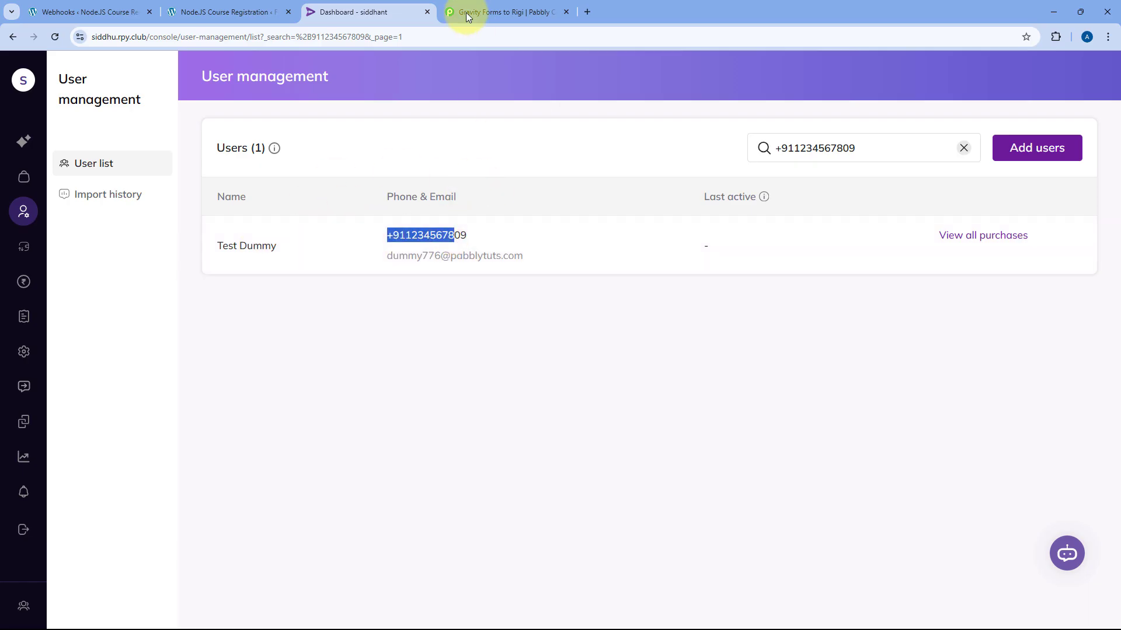
Return to the Gravity Forms to Rigi workflow and scroll up to see the trigger and Rigi action
left_click(500, 11)
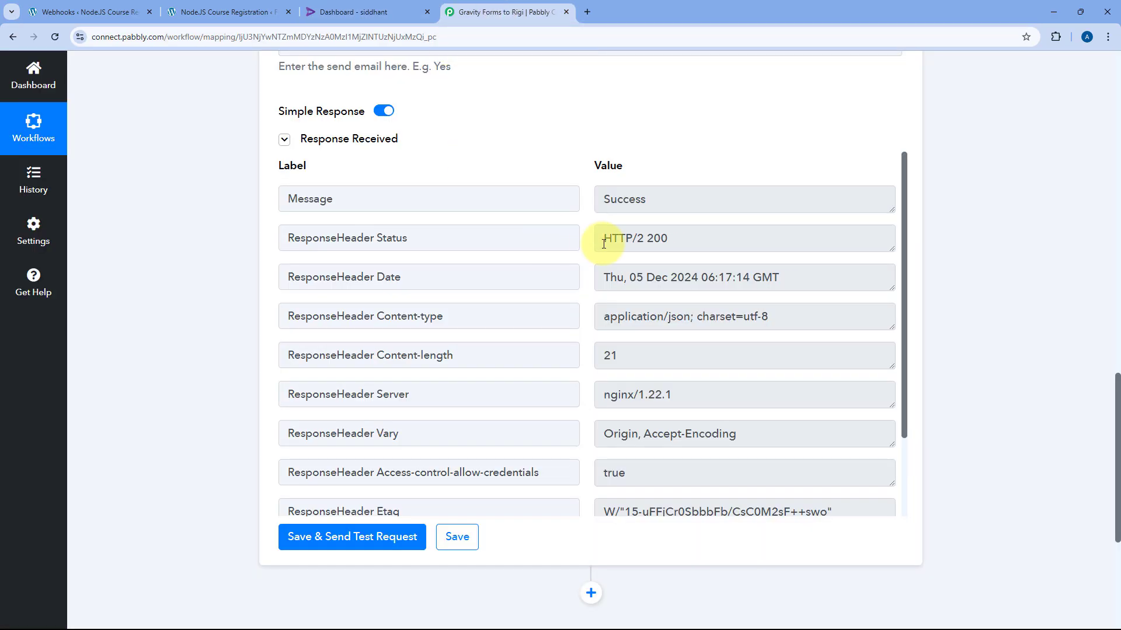
scroll(603, 244, "up", 15)
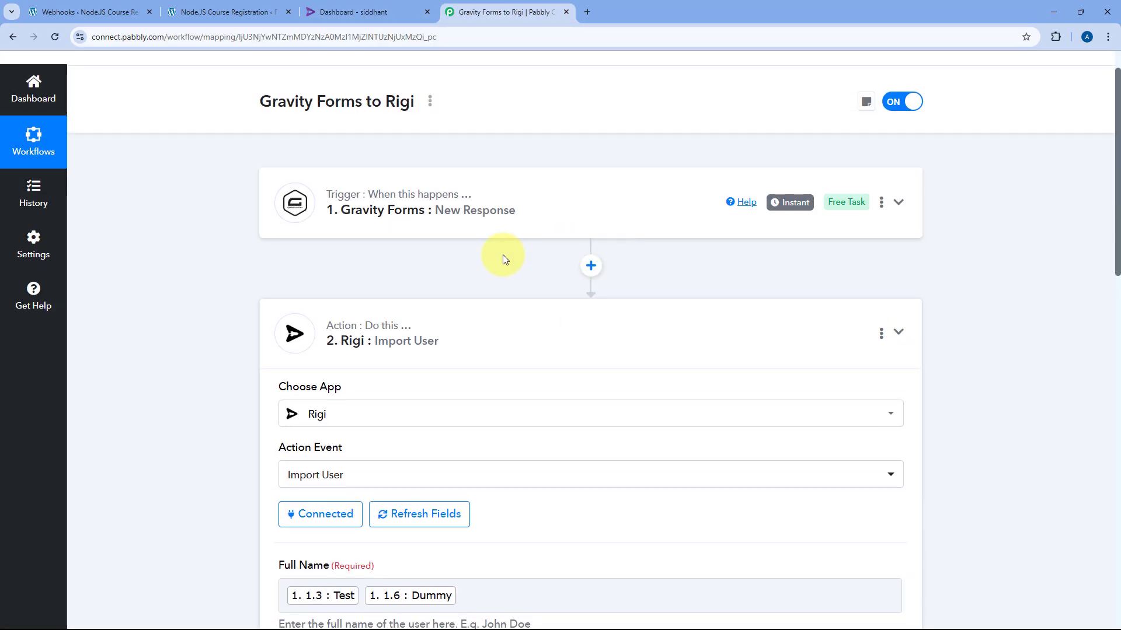
scroll(444, 292, "up", 2)
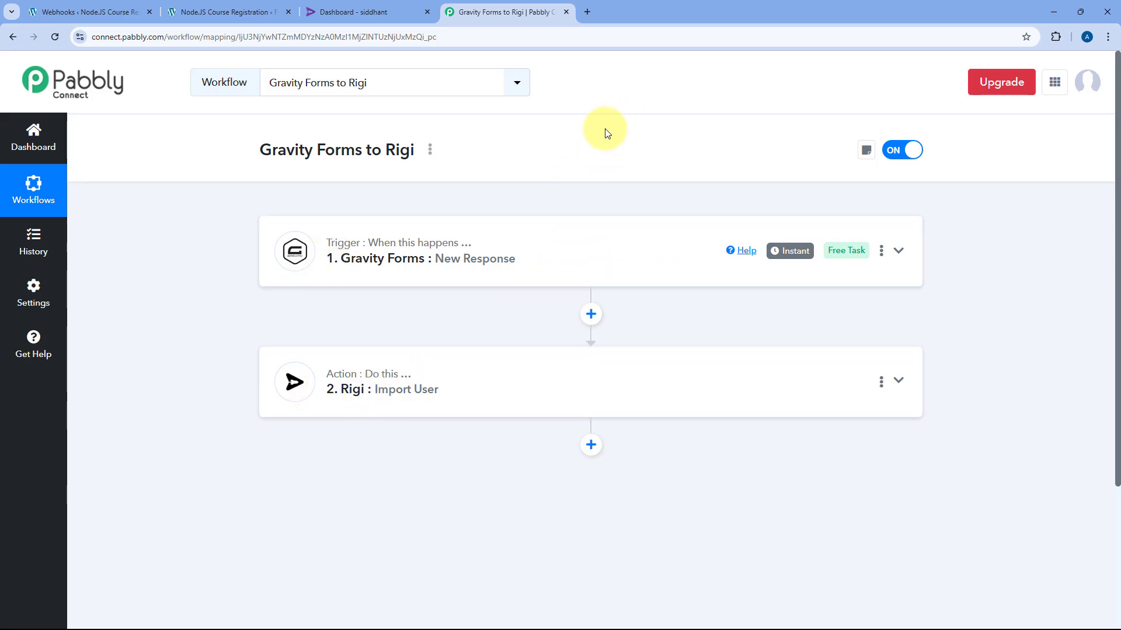
Enter a demo first name, last name and e-mail on the registration form, fixing the e-mail domain typo
left_click(236, 7)
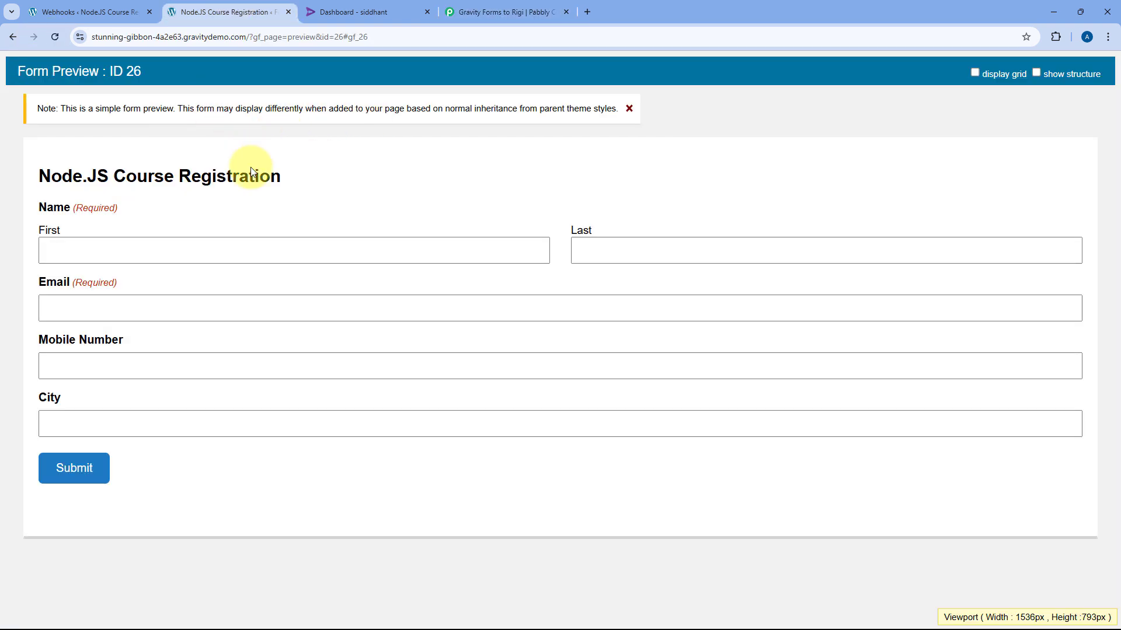
left_click(171, 239)
type("Demo")
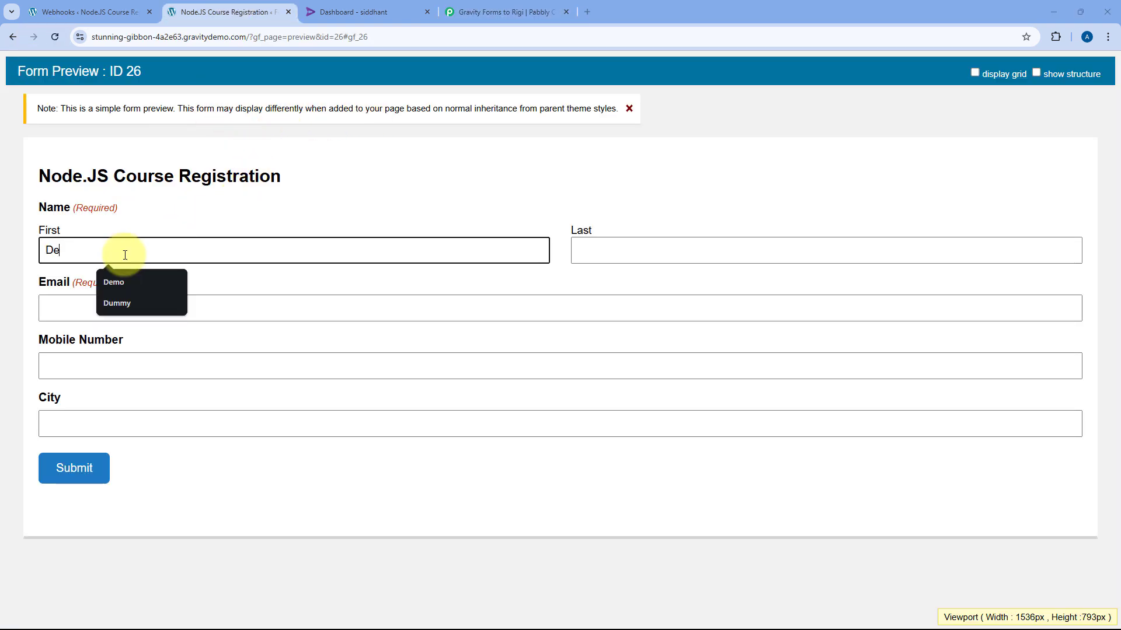
key("Tab")
type("User")
key("Tab")
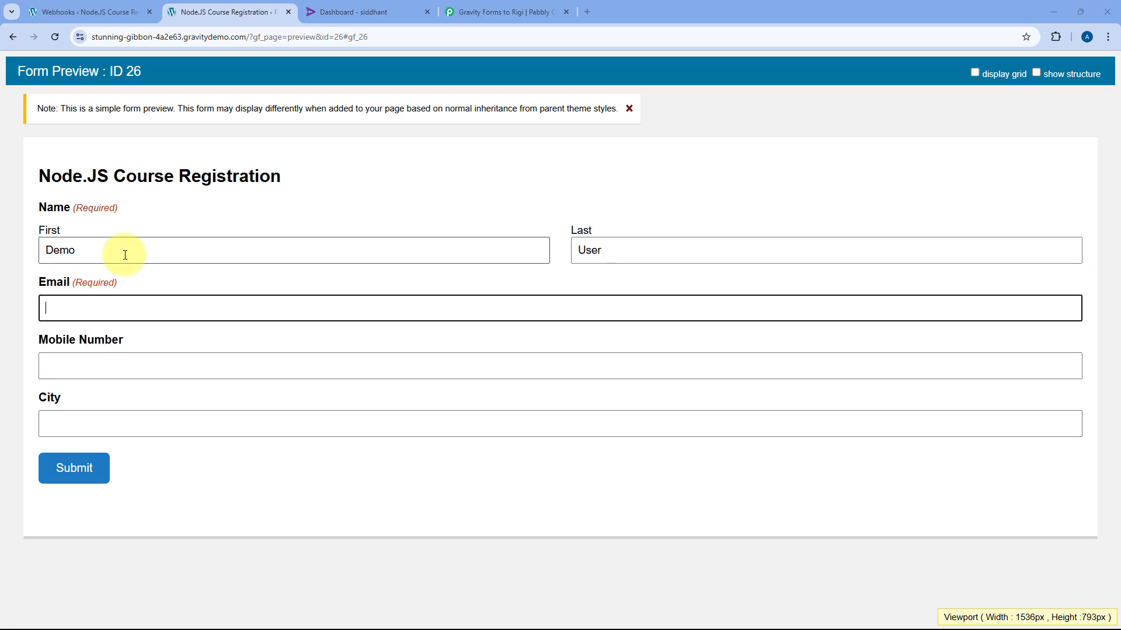
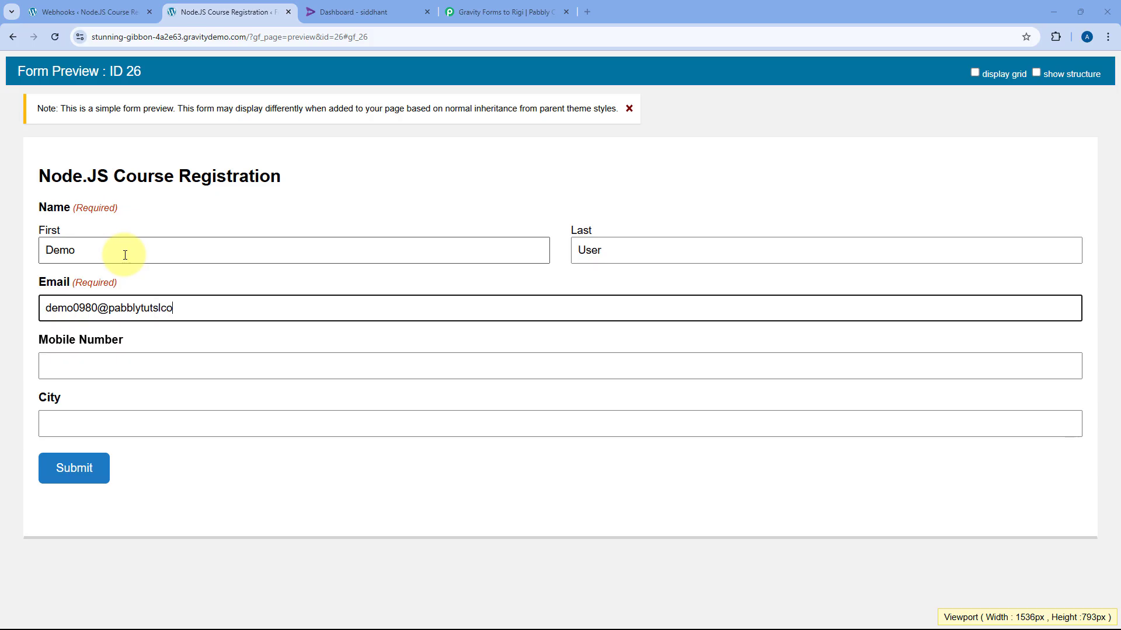
key("Tab")
left_click(160, 307)
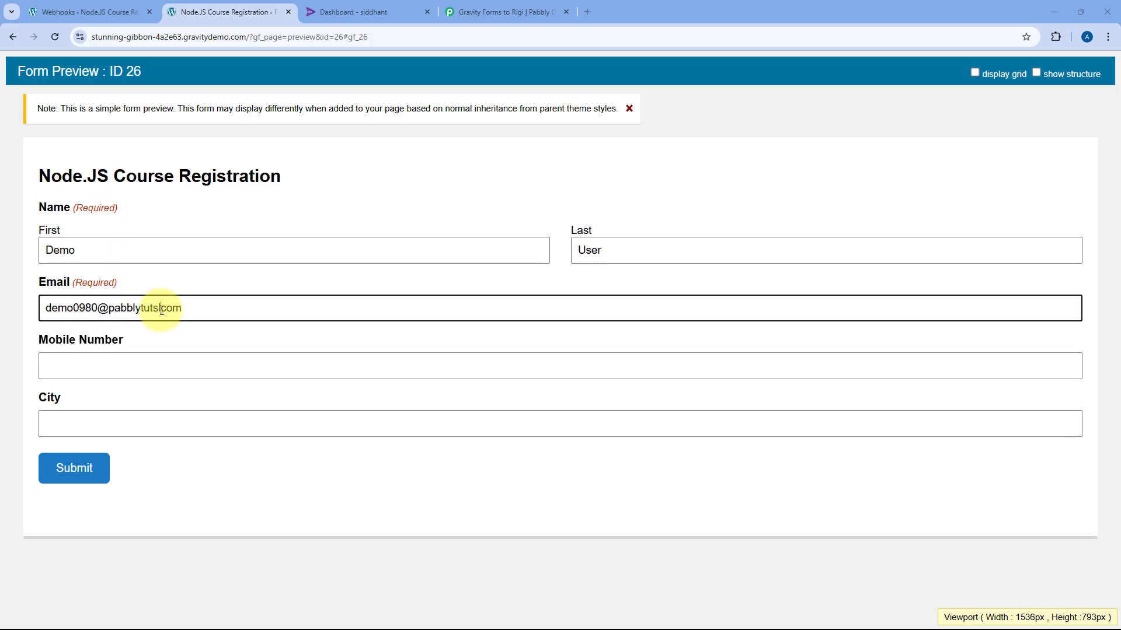
key("BackSpace")
type(".")
Enter and copy a mobile number, set city to Delhi, and submit the form
left_click(117, 360)
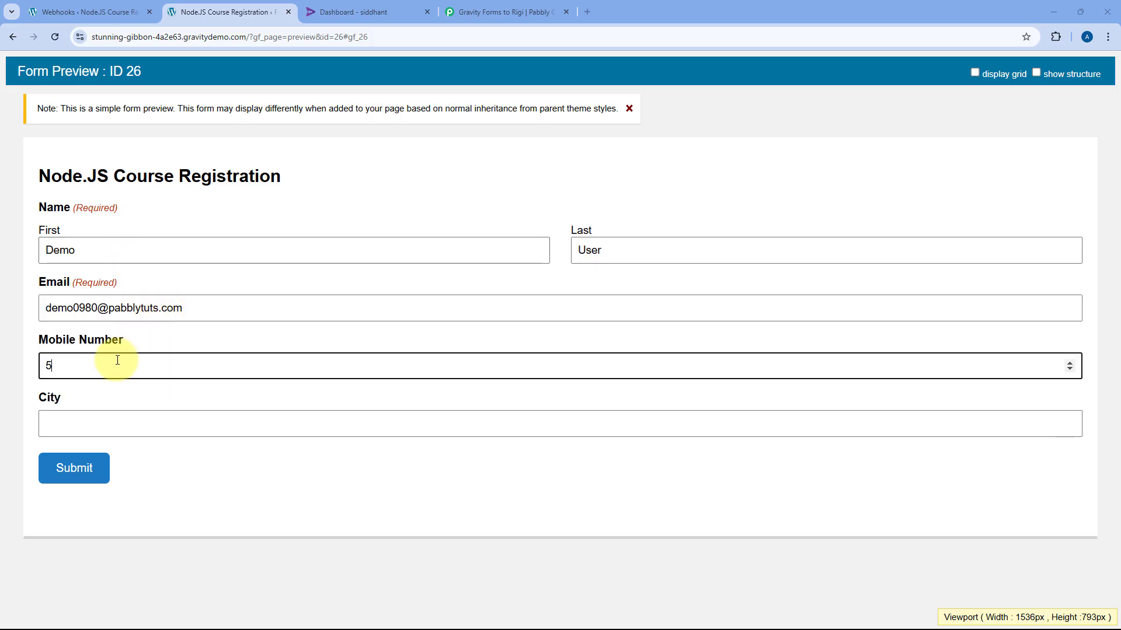
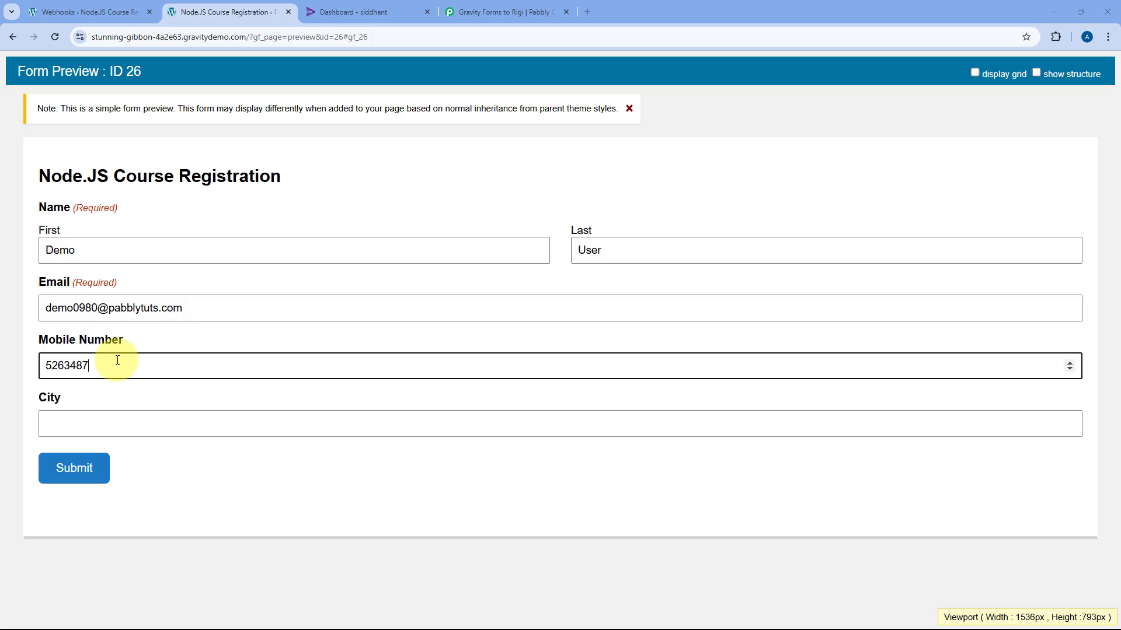
double_click(117, 360)
key("ctrl+c")
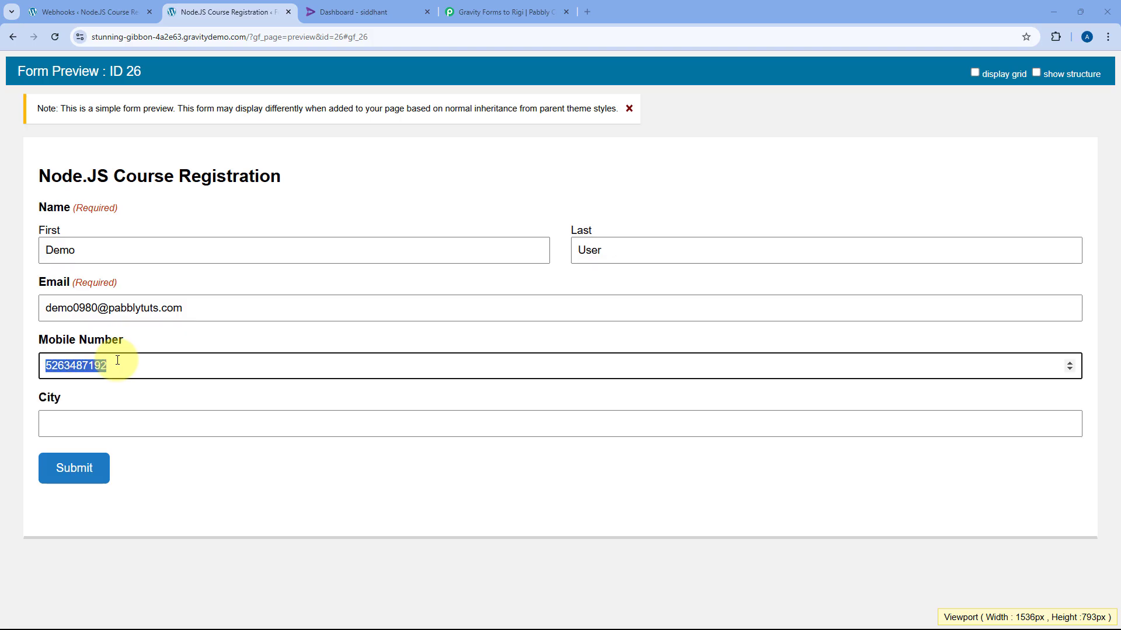
left_click(82, 431)
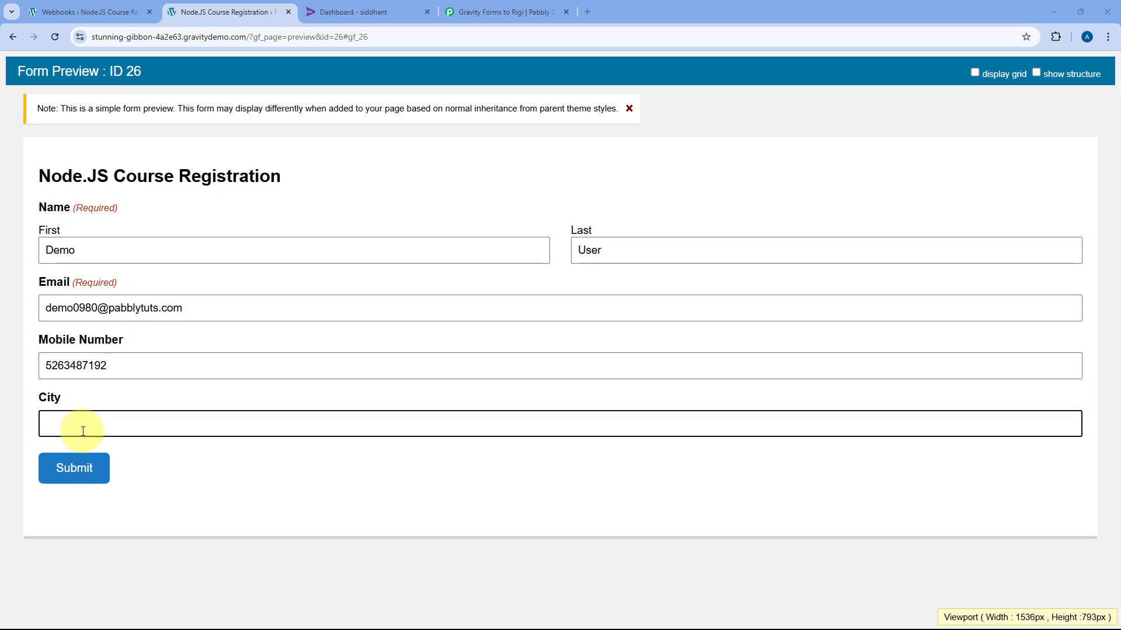
type("Delhi")
left_click(96, 471)
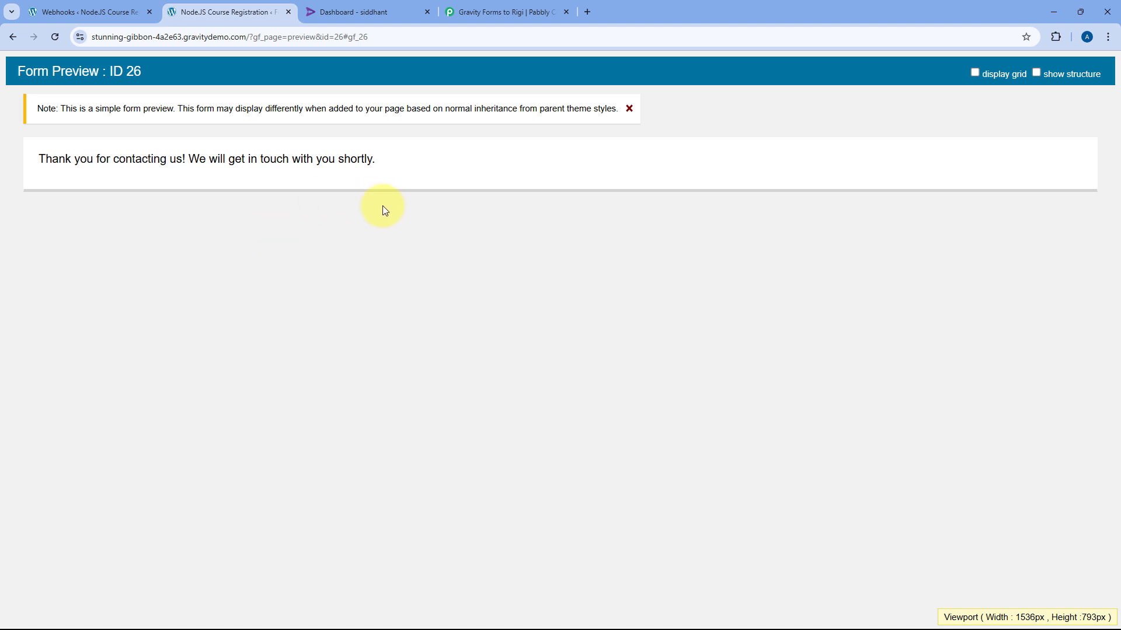
Search Rigi users by the pasted mobile number and confirm the new registrant appears
left_click(352, 13)
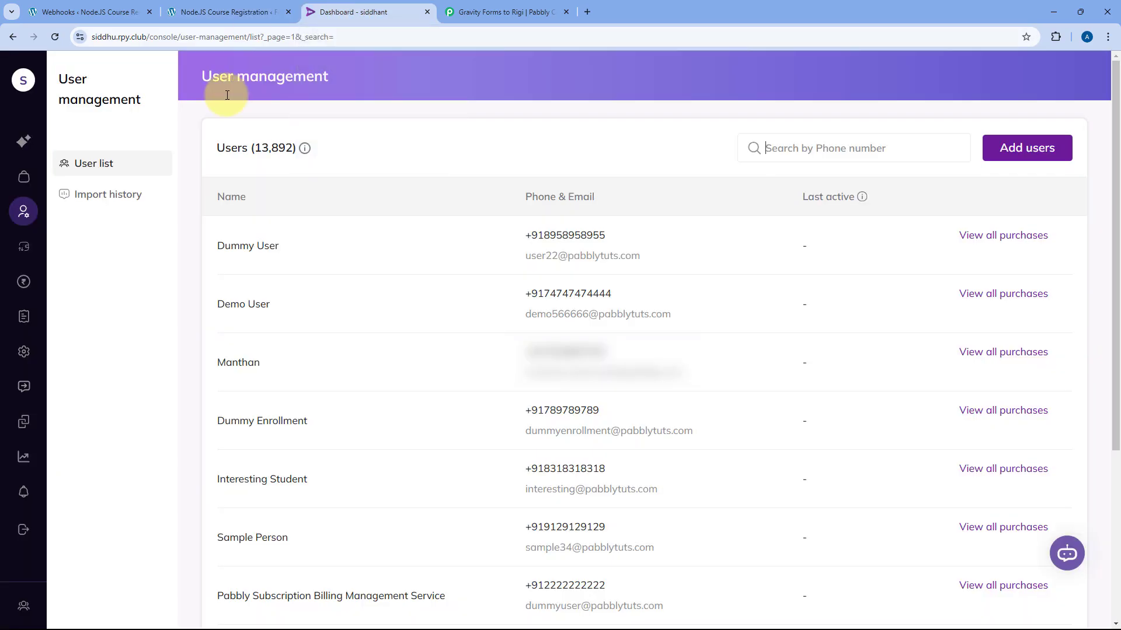
left_click(824, 148)
key("ctrl+v")
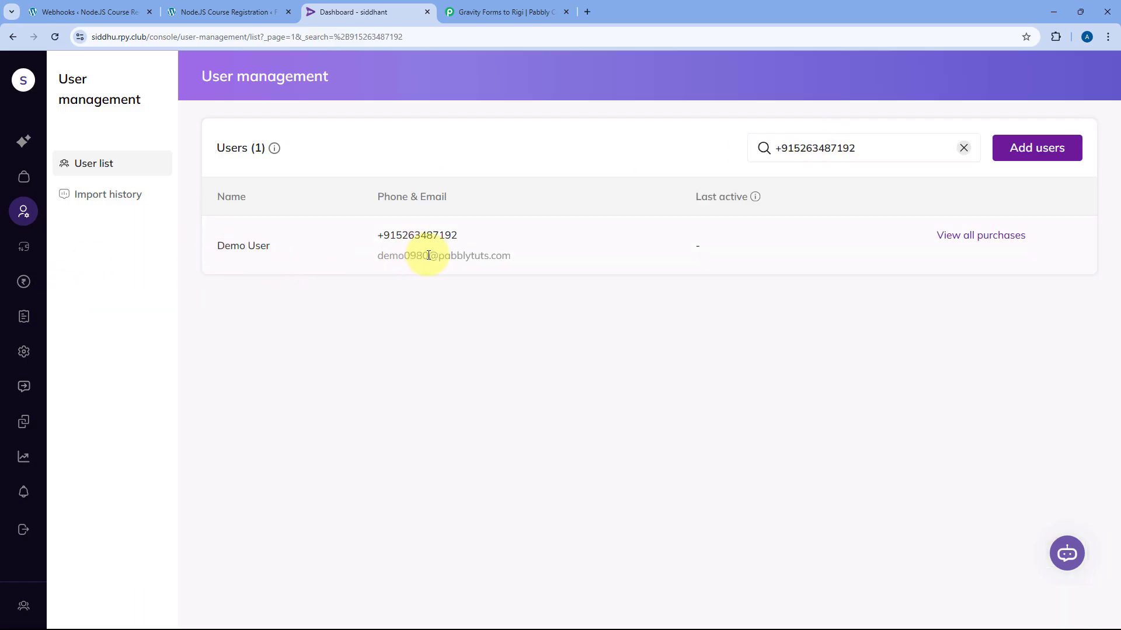
triple_click(380, 236)
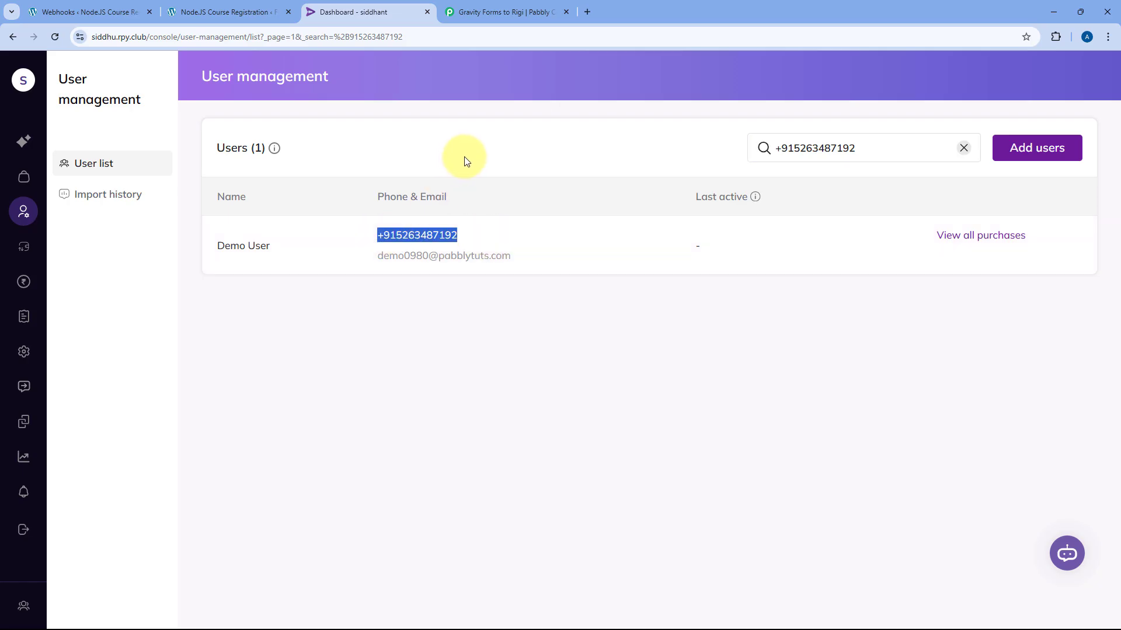
left_click(522, 8)
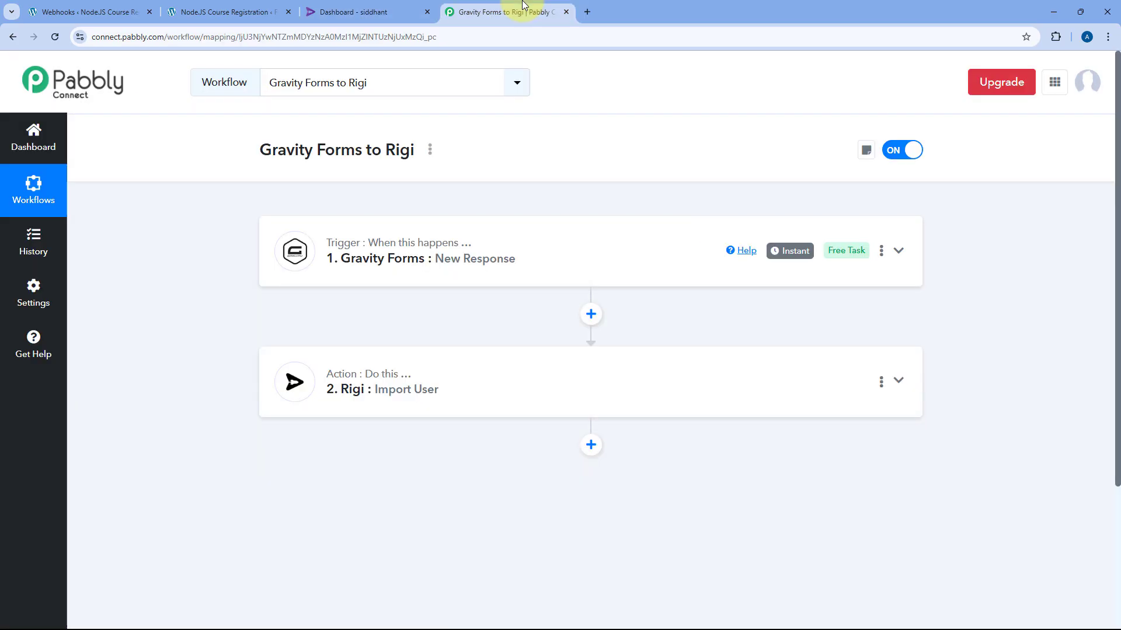